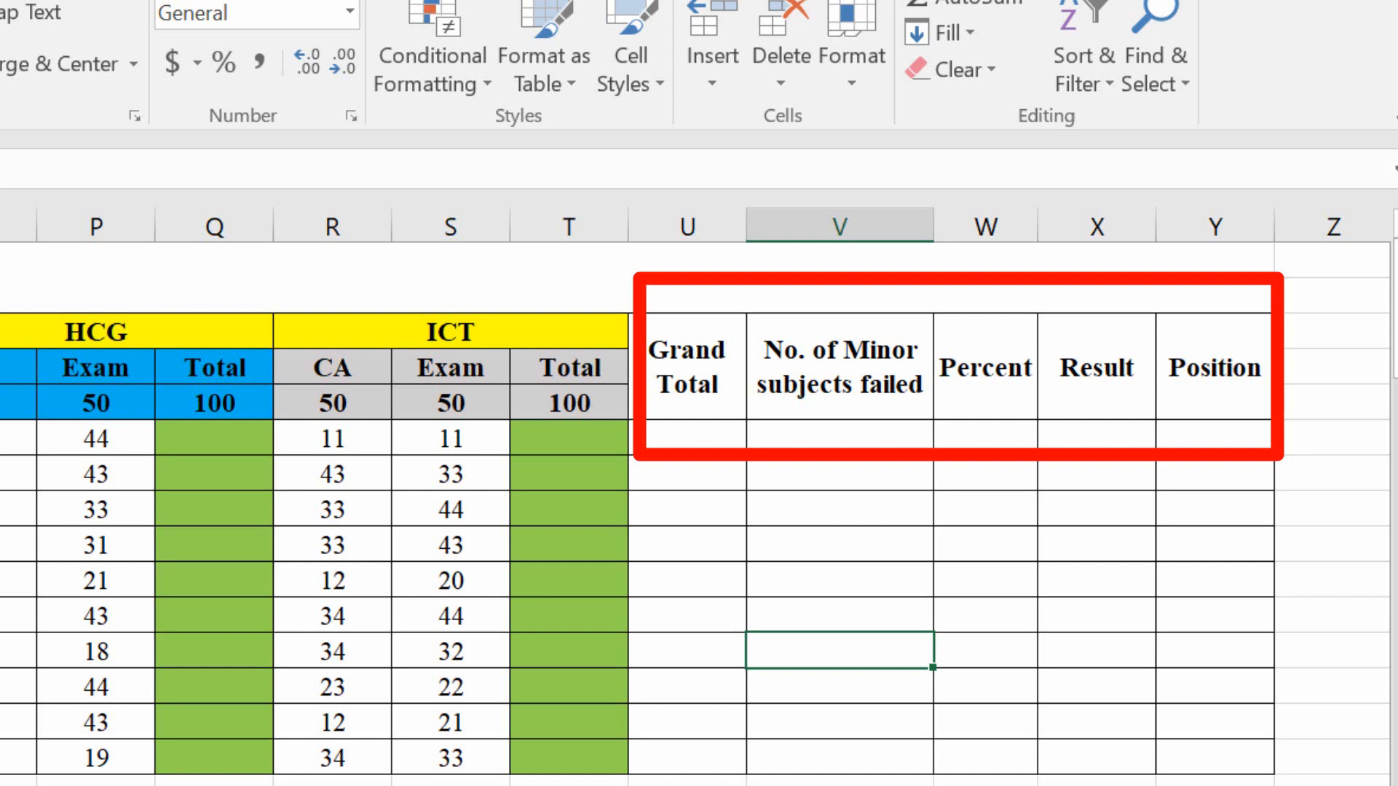
- Total the English CA and Exam marks in E6 with =SUM(C6:D6) and fill the formula down through E15
scroll(699, 510, "left", 6)
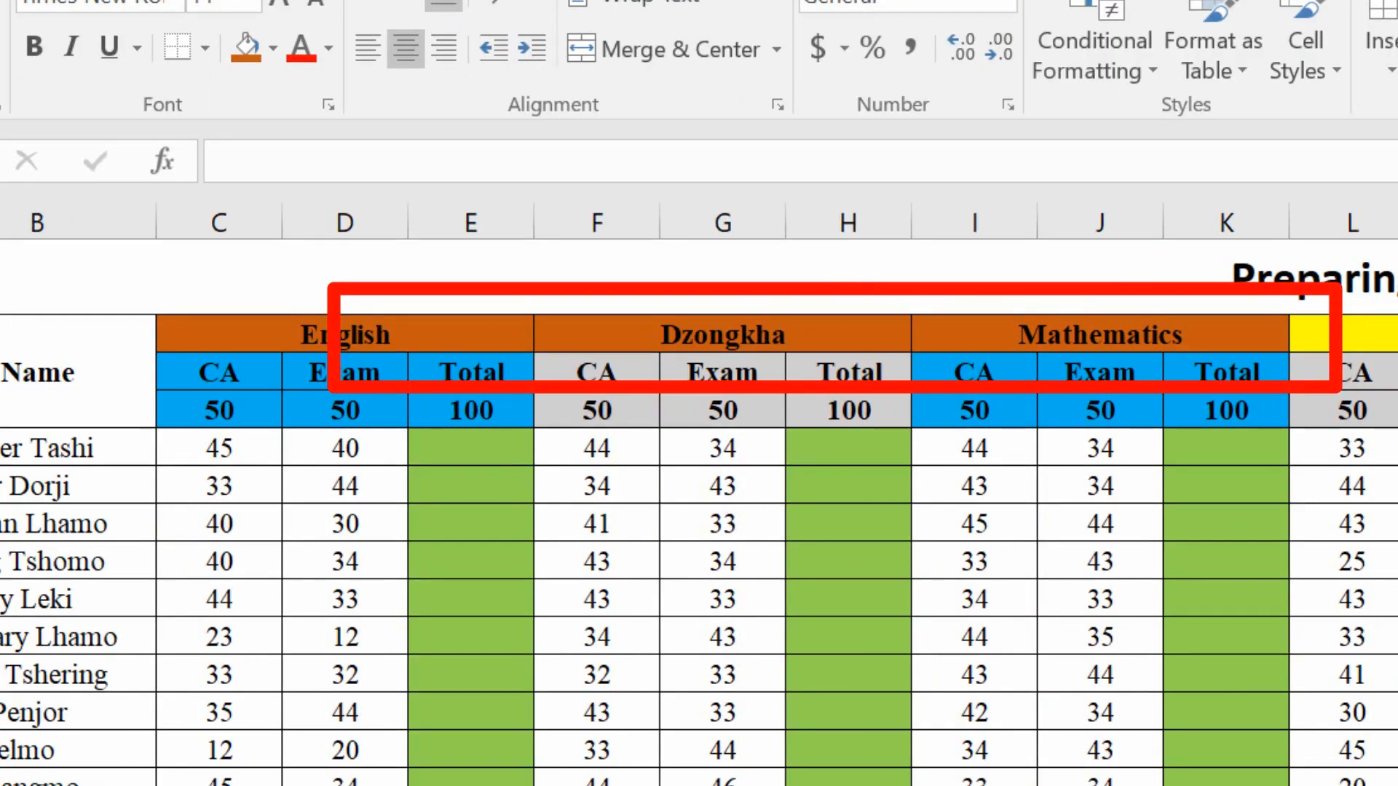
scroll(699, 495, "right", 4)
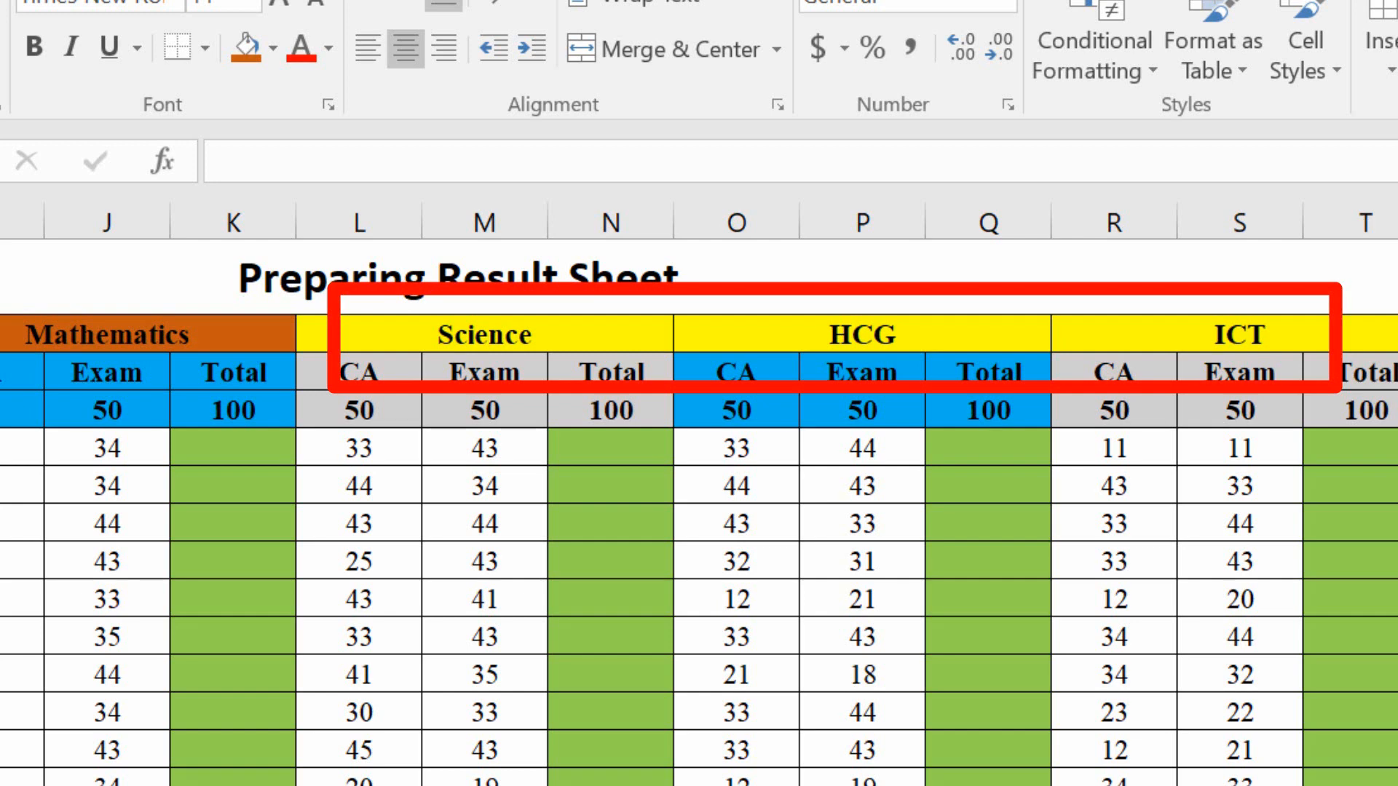
scroll(699, 509, "left", 4)
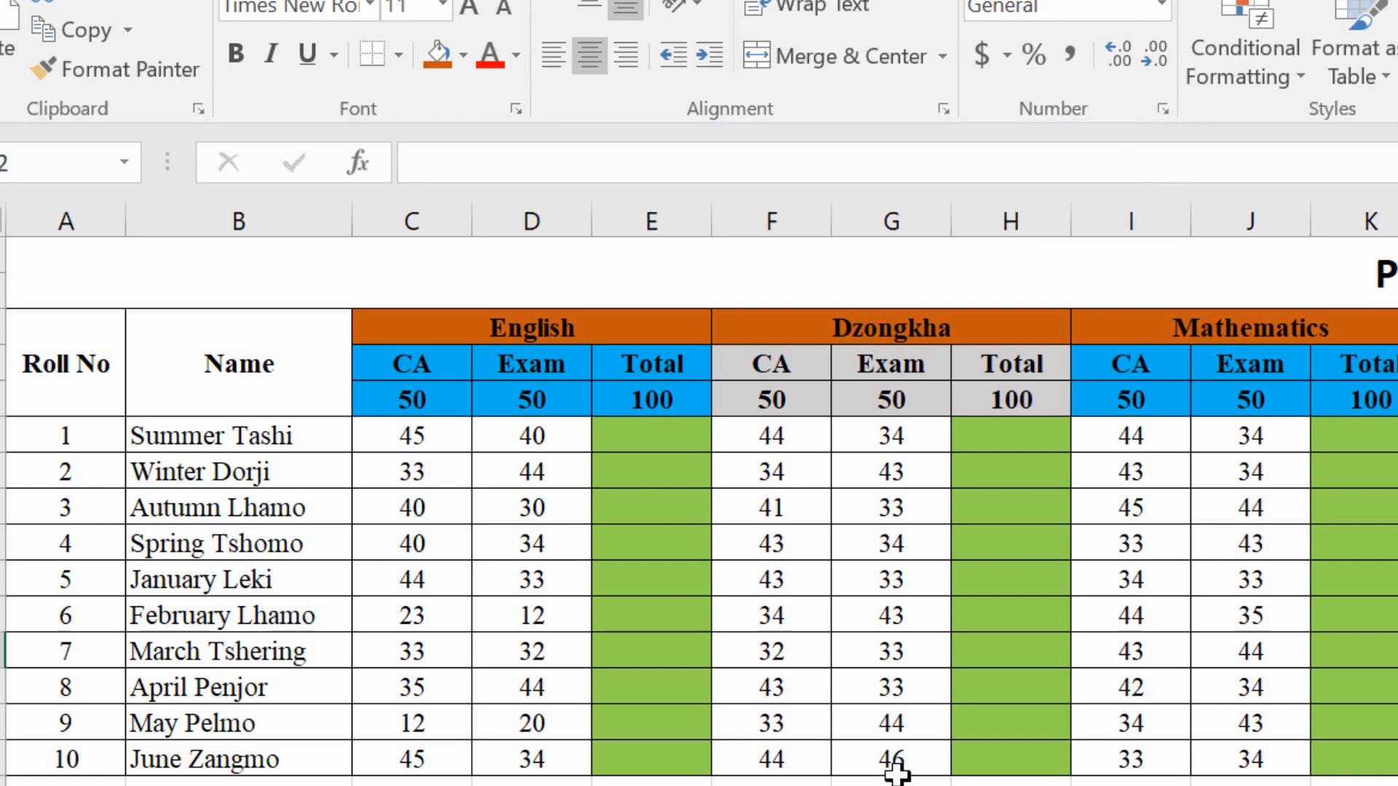
left_click(677, 437)
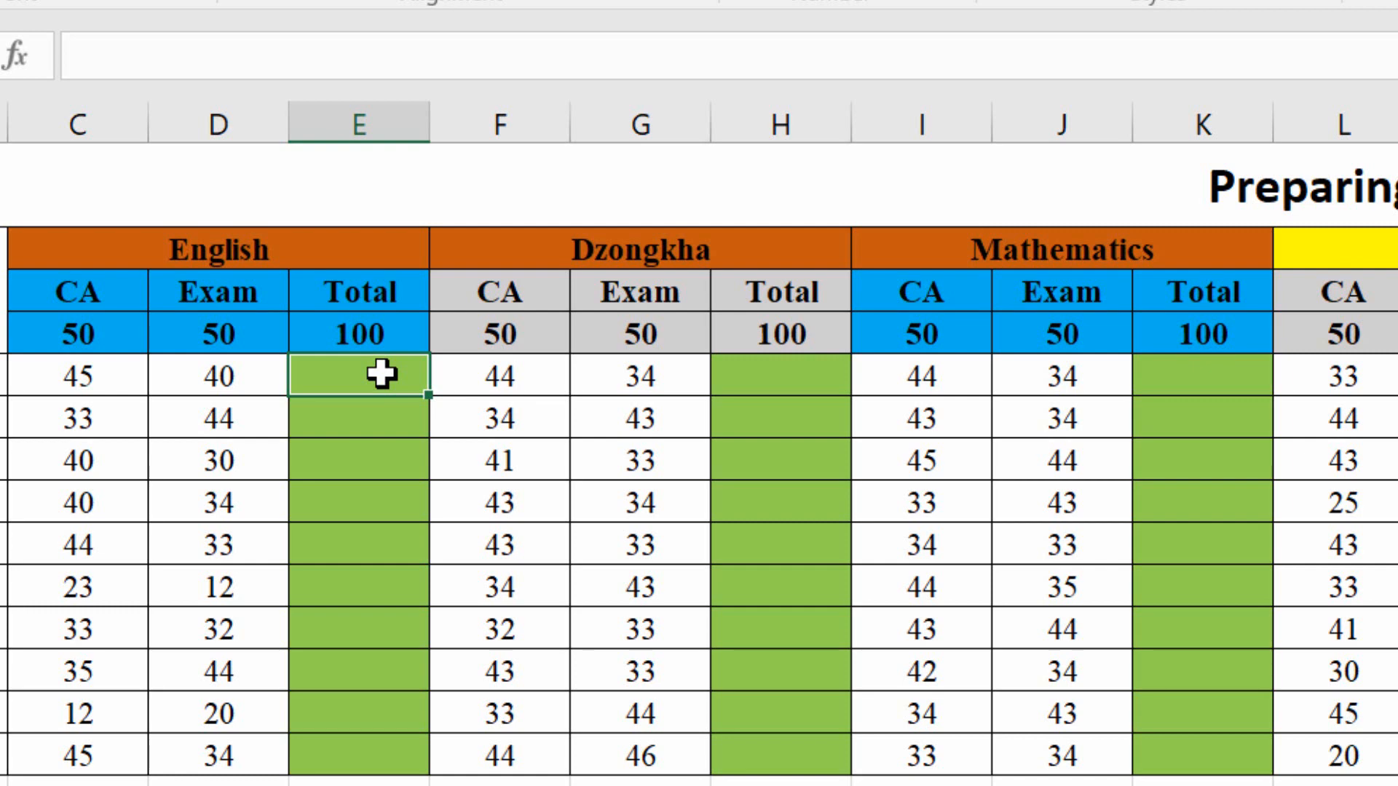
type("=")
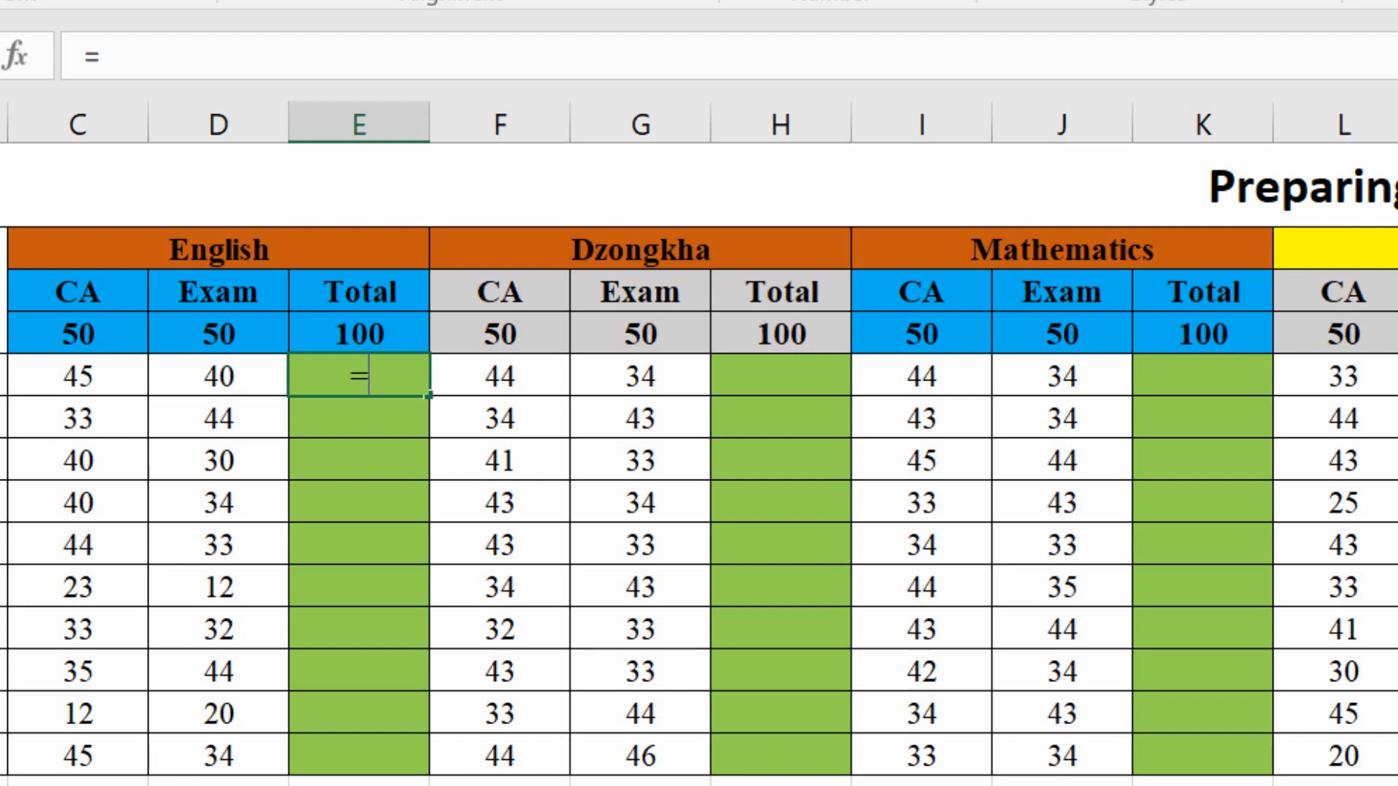
type("su")
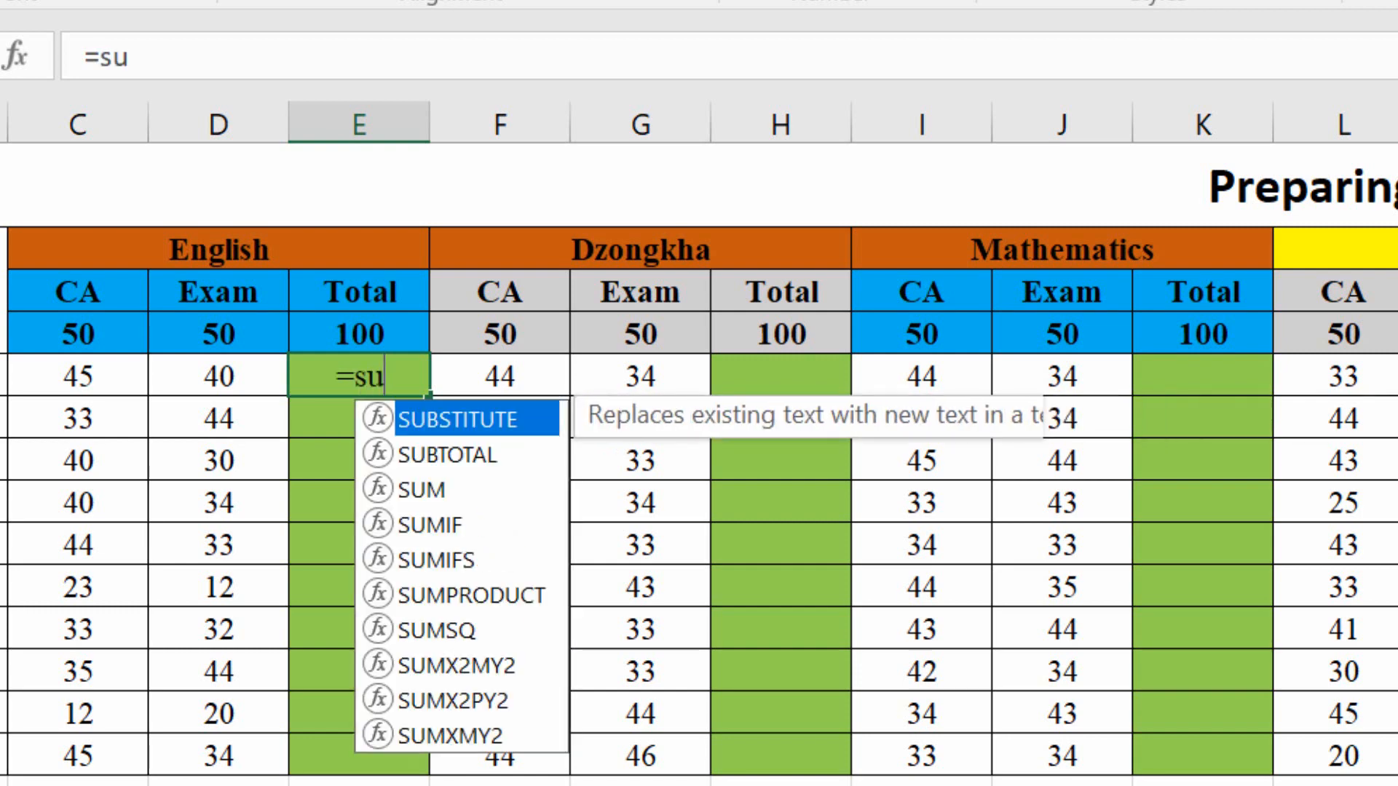
type("m(")
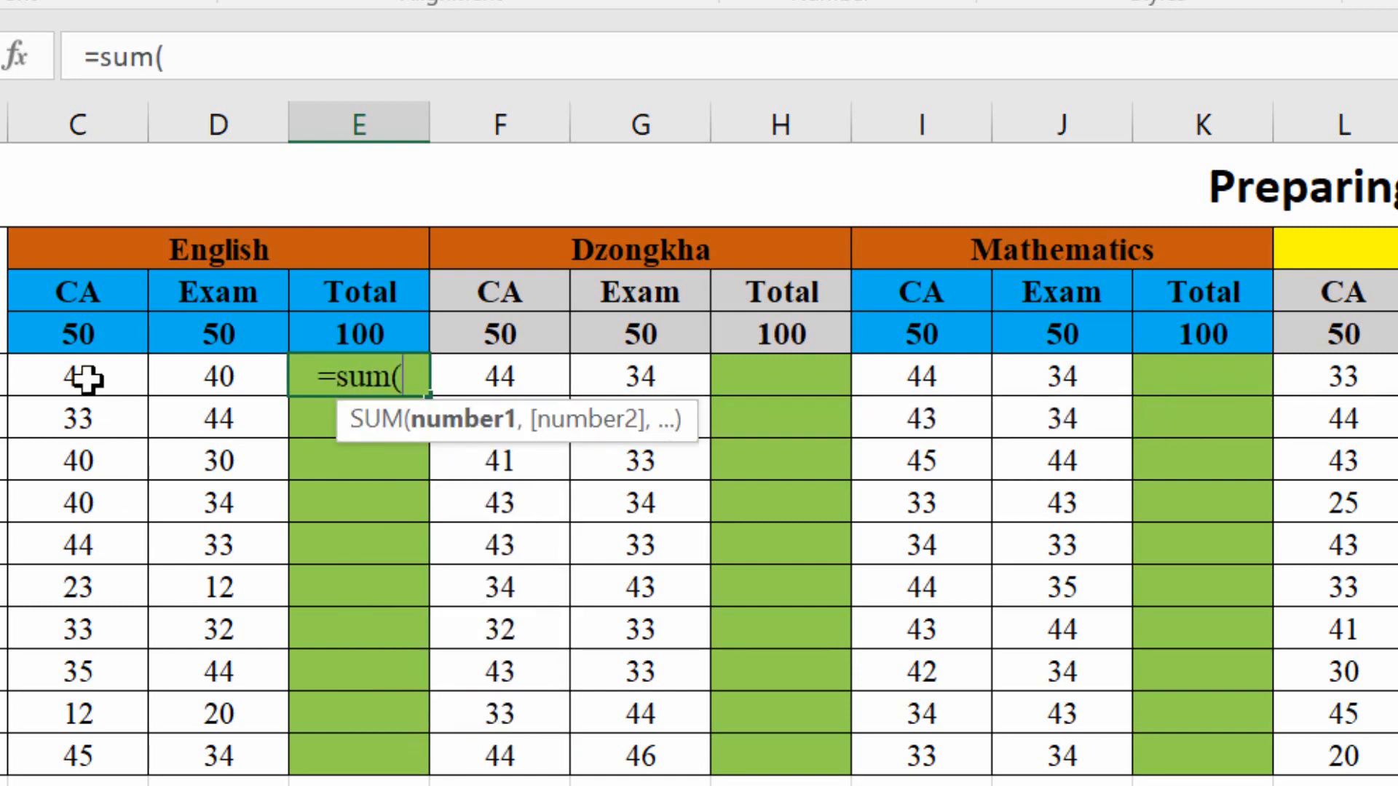
left_click_drag(85, 378, 206, 389)
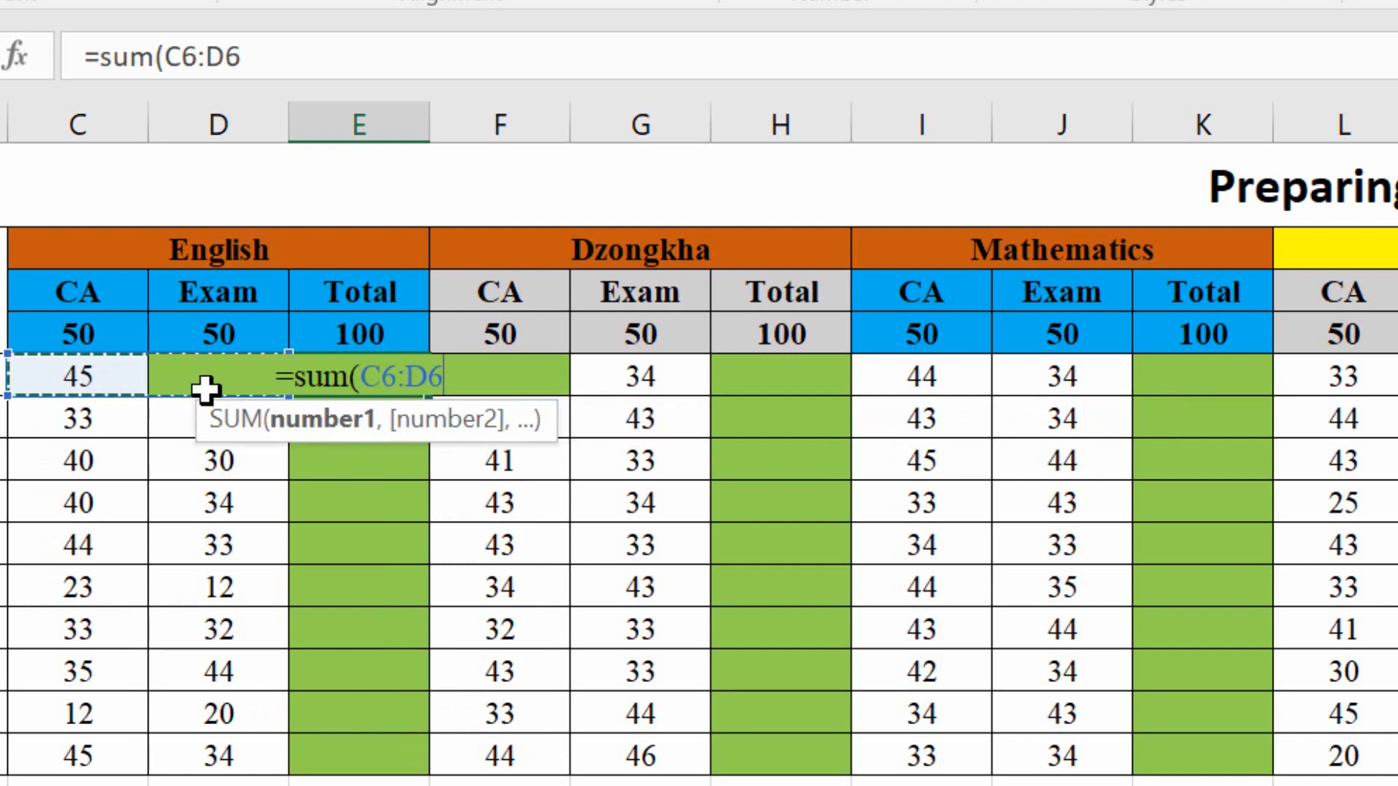
type(")")
key("Return")
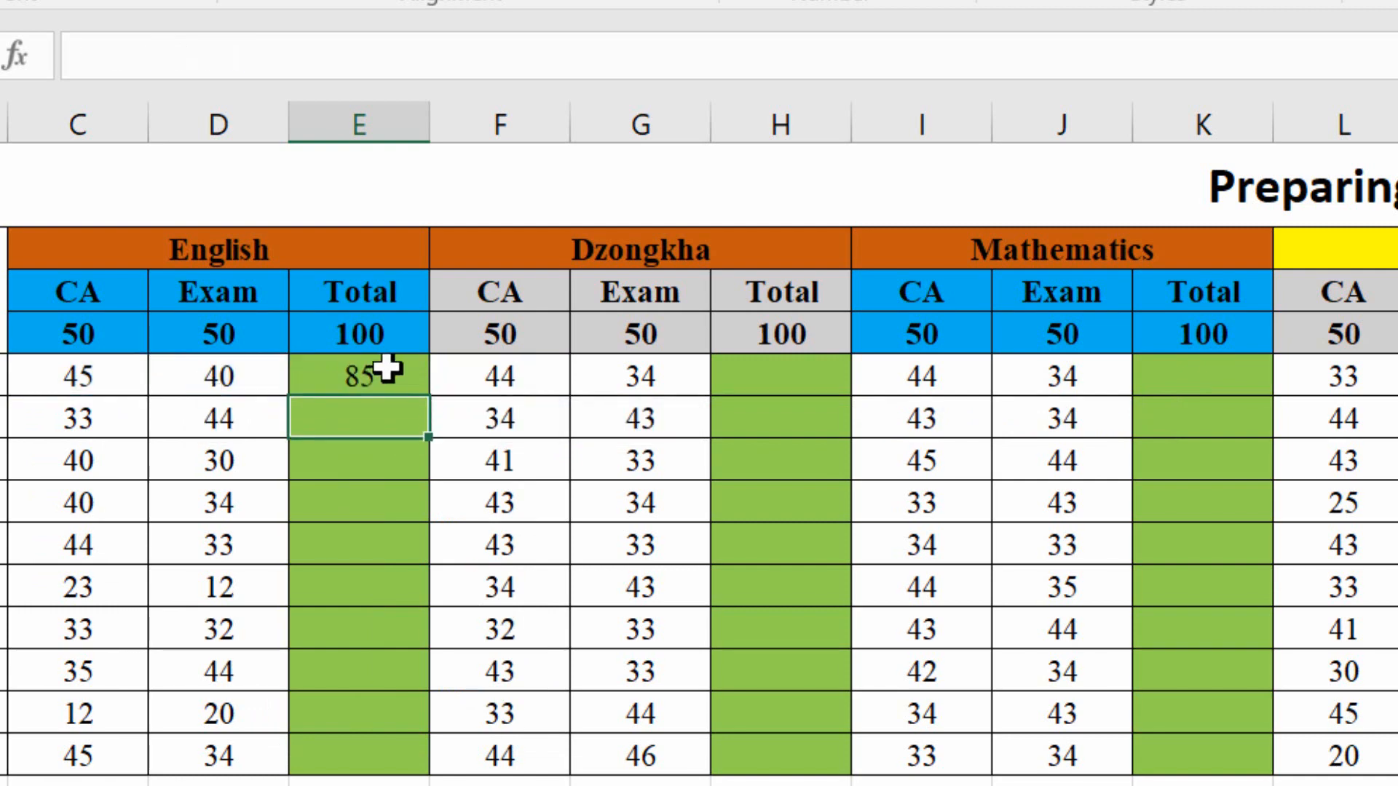
left_click(385, 371)
double_click(425, 399)
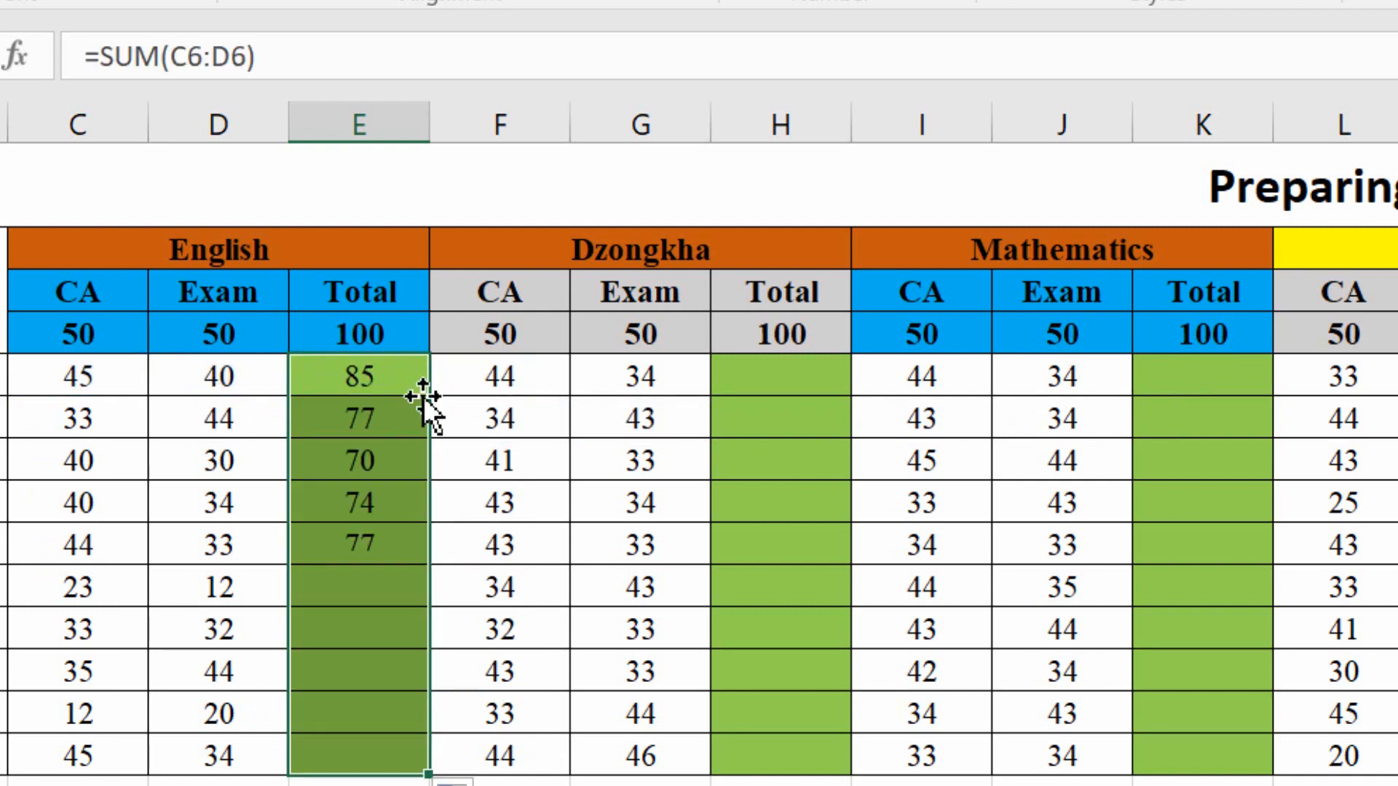
- Total the Dzongkha CA and Exam marks in H6 with =SUM(F6:G6) and fill the formula down through H15
left_click(845, 379)
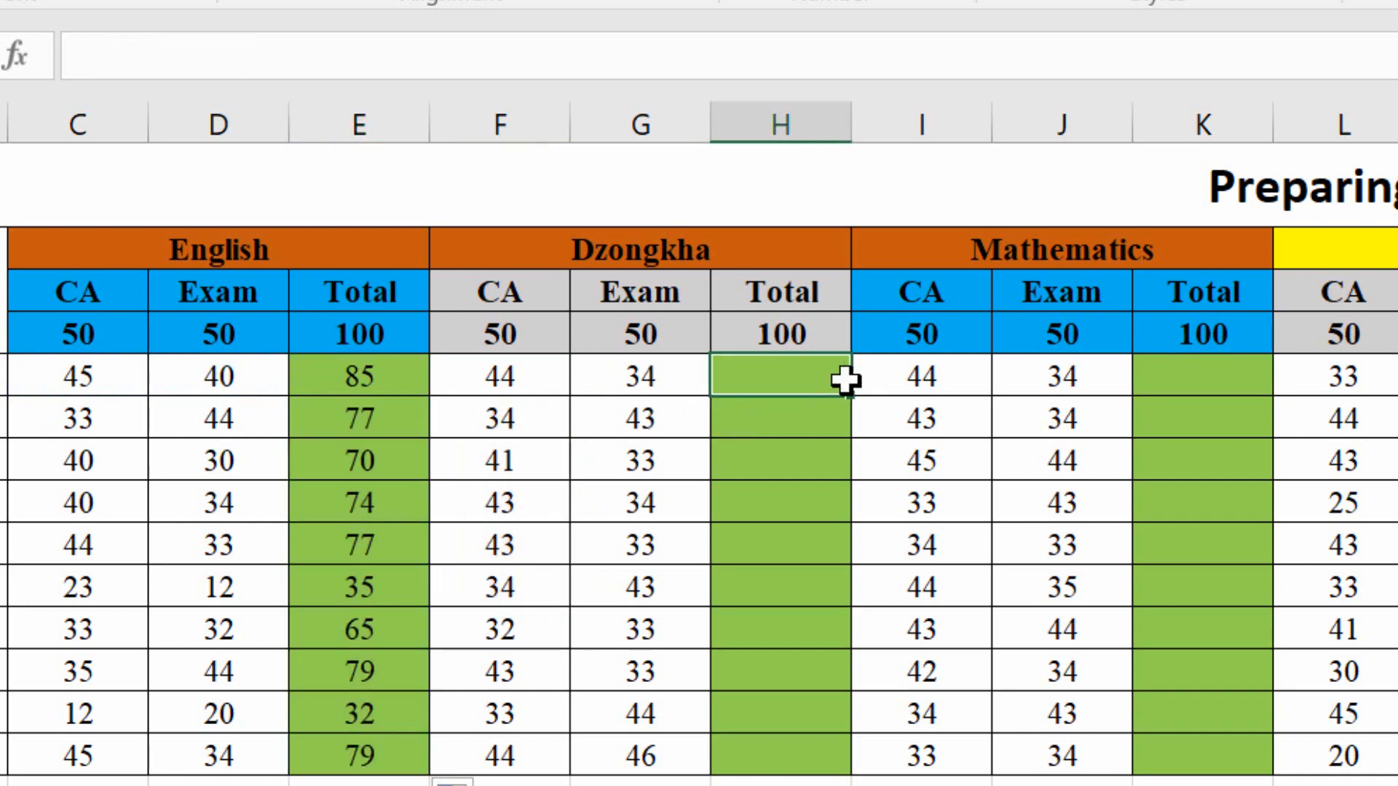
type("=sum(")
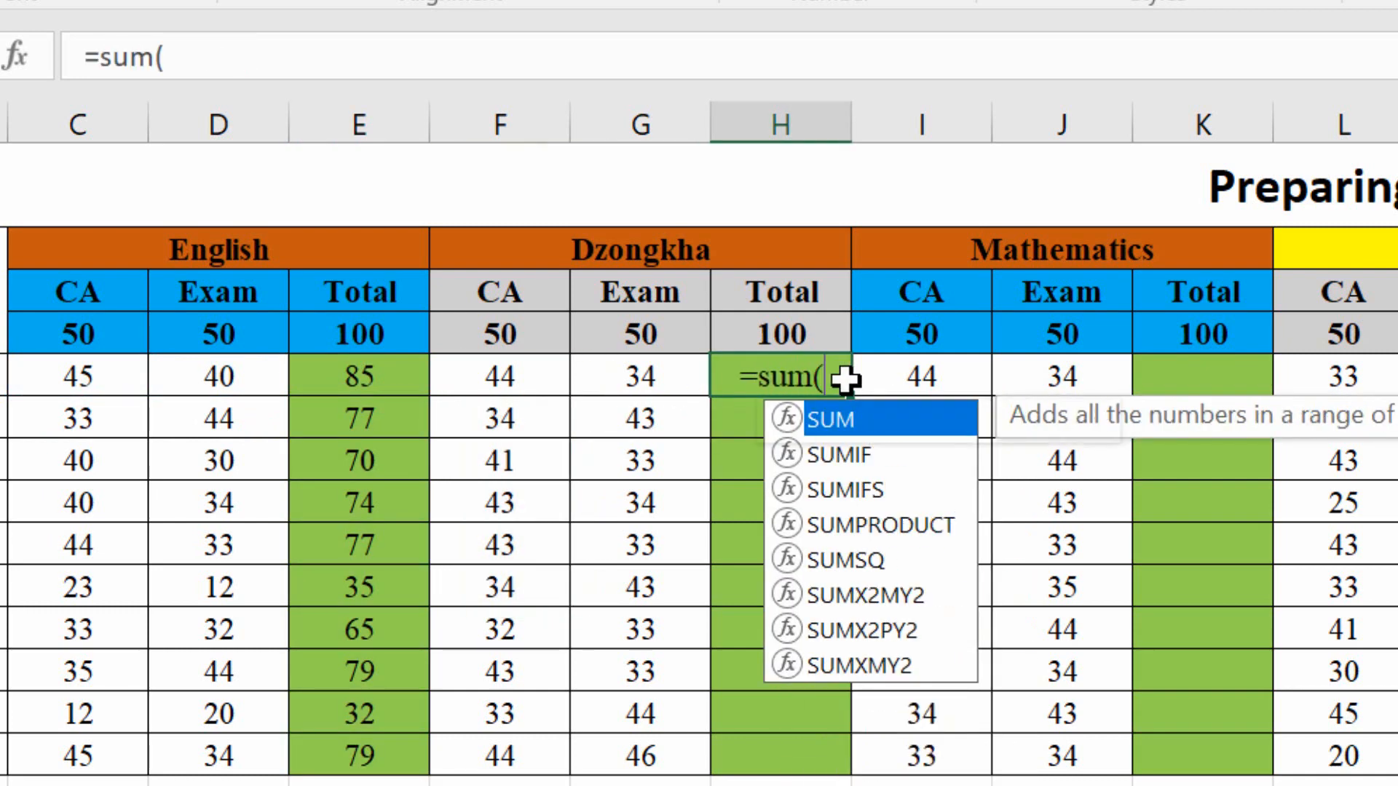
left_click_drag(539, 374, 626, 377)
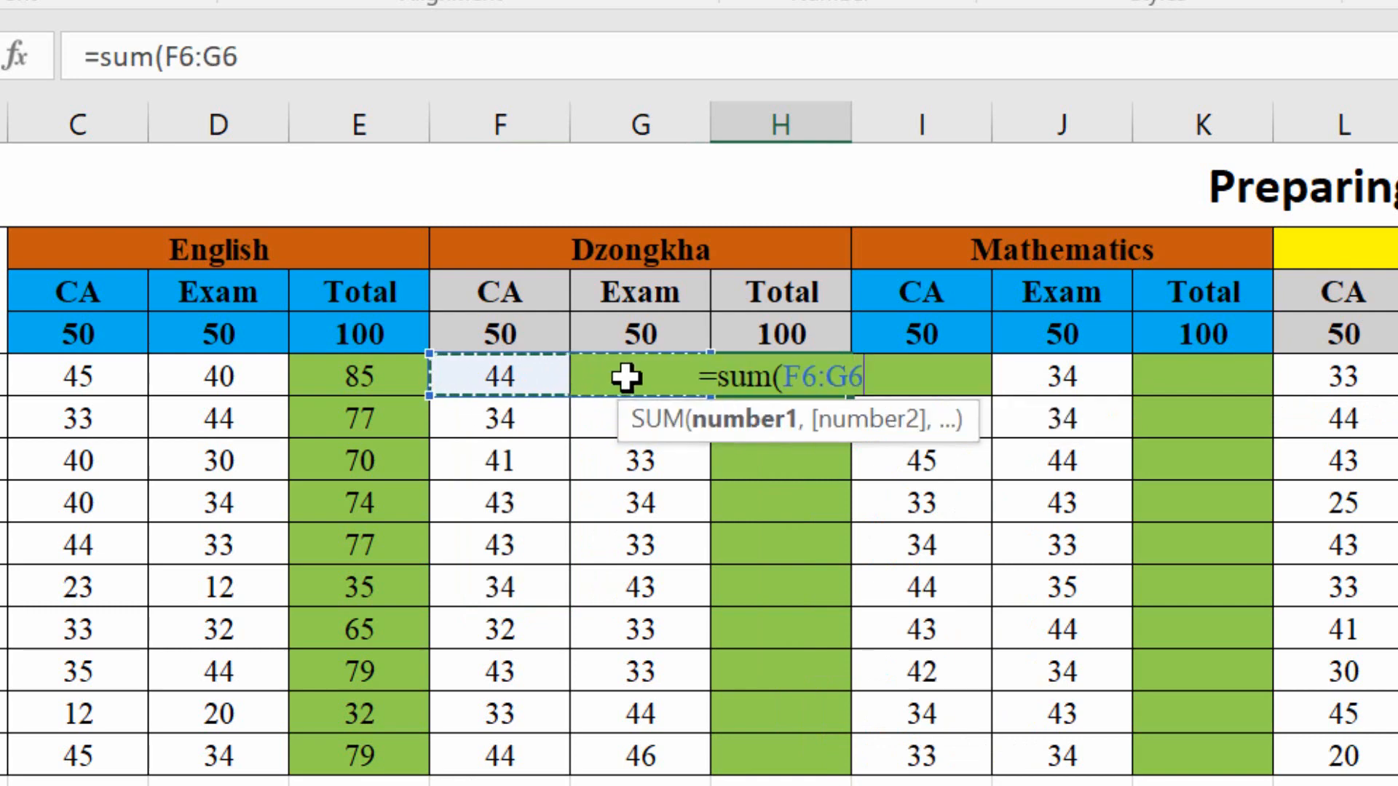
type(")")
key("Return")
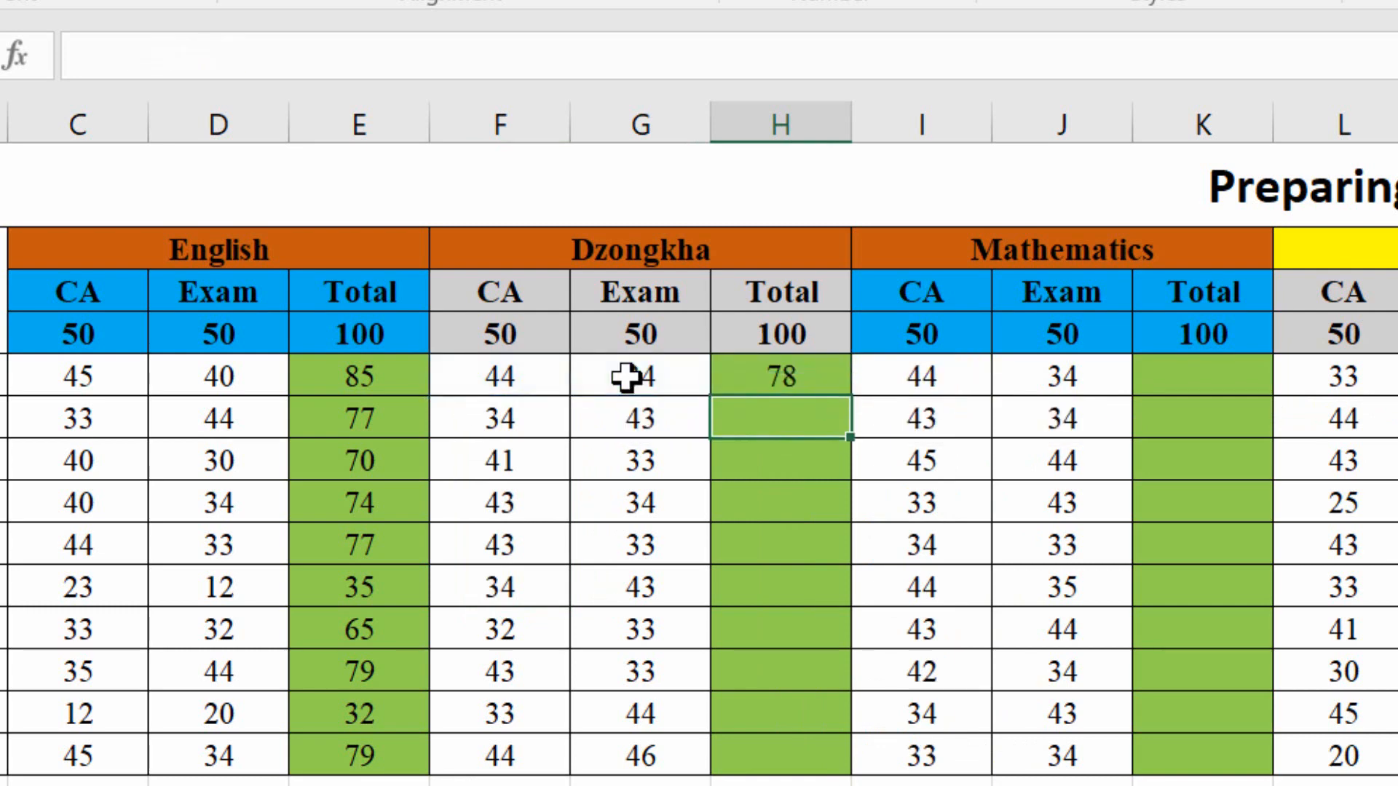
left_click(793, 375)
left_click_drag(849, 396, 819, 768)
- Total the Mathematics CA and Exam marks in K6 with =SUM(I6:J6) and fill the formula down through K15
left_click(1212, 380)
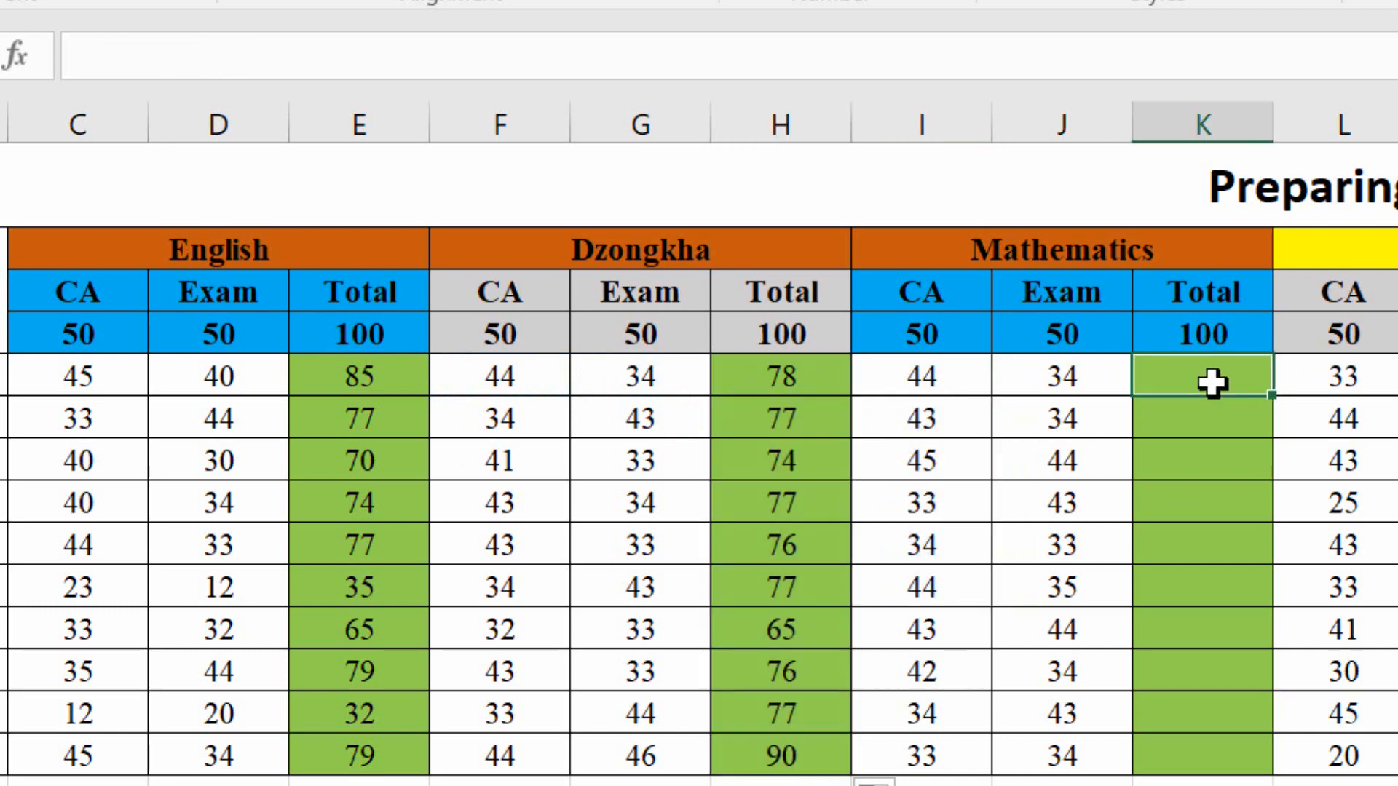
type("=sum(")
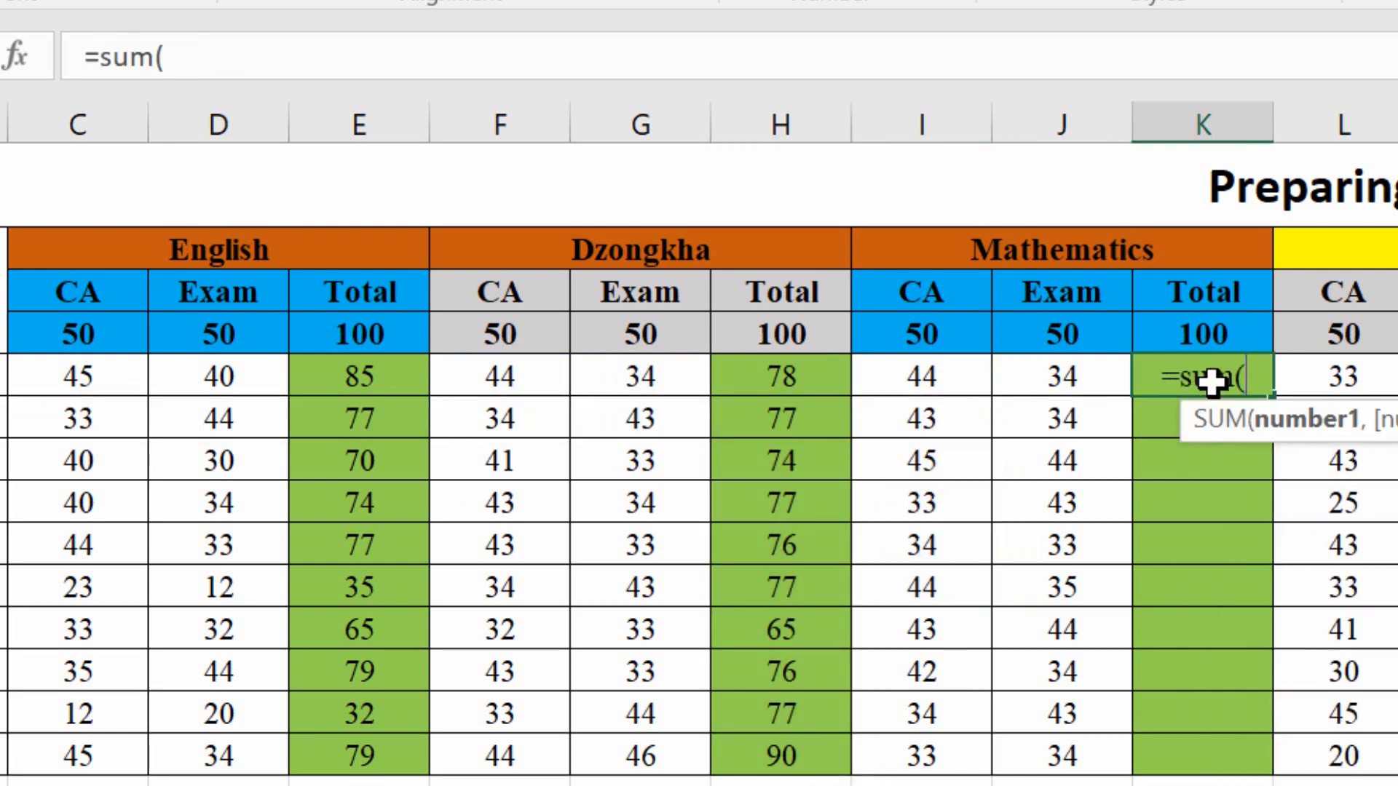
left_click_drag(925, 377, 1011, 374)
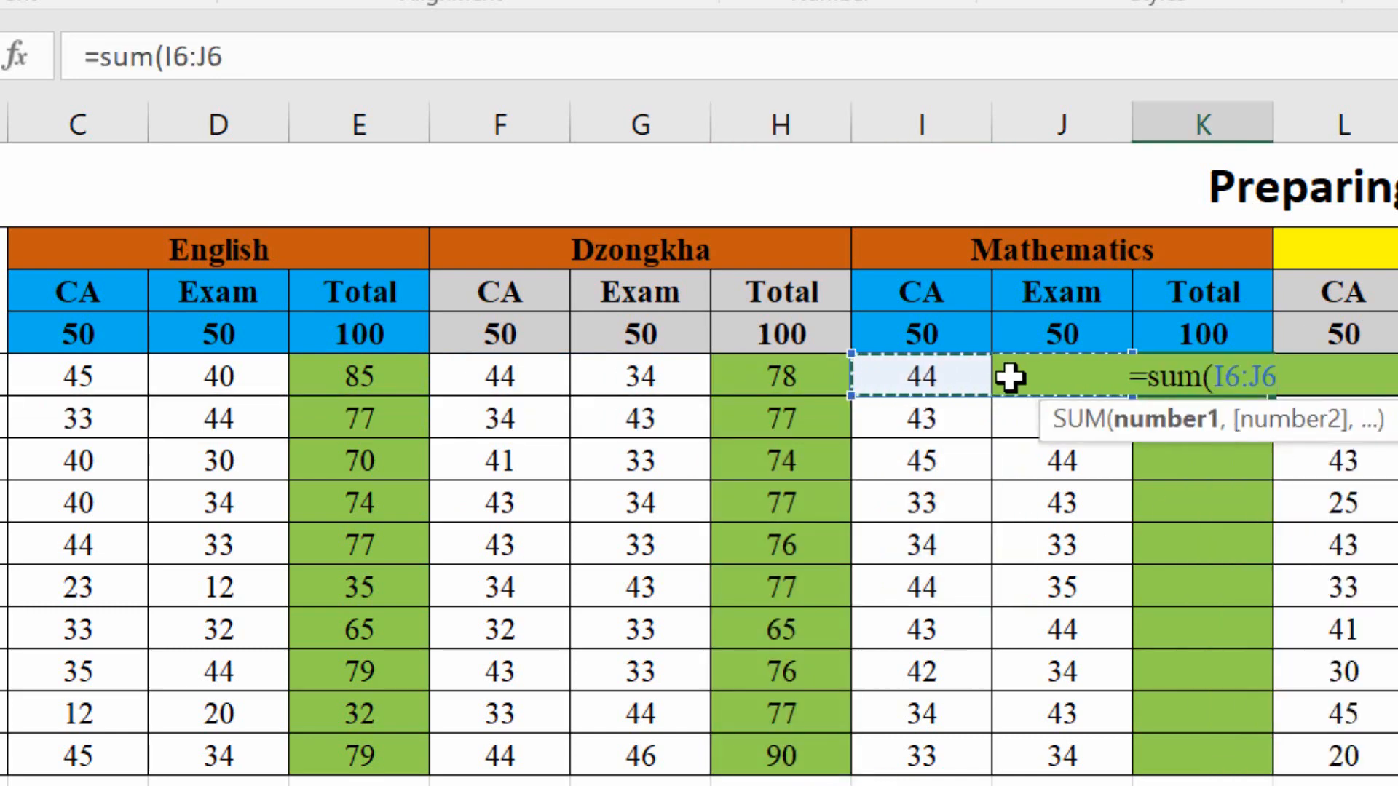
type(")")
key("Return")
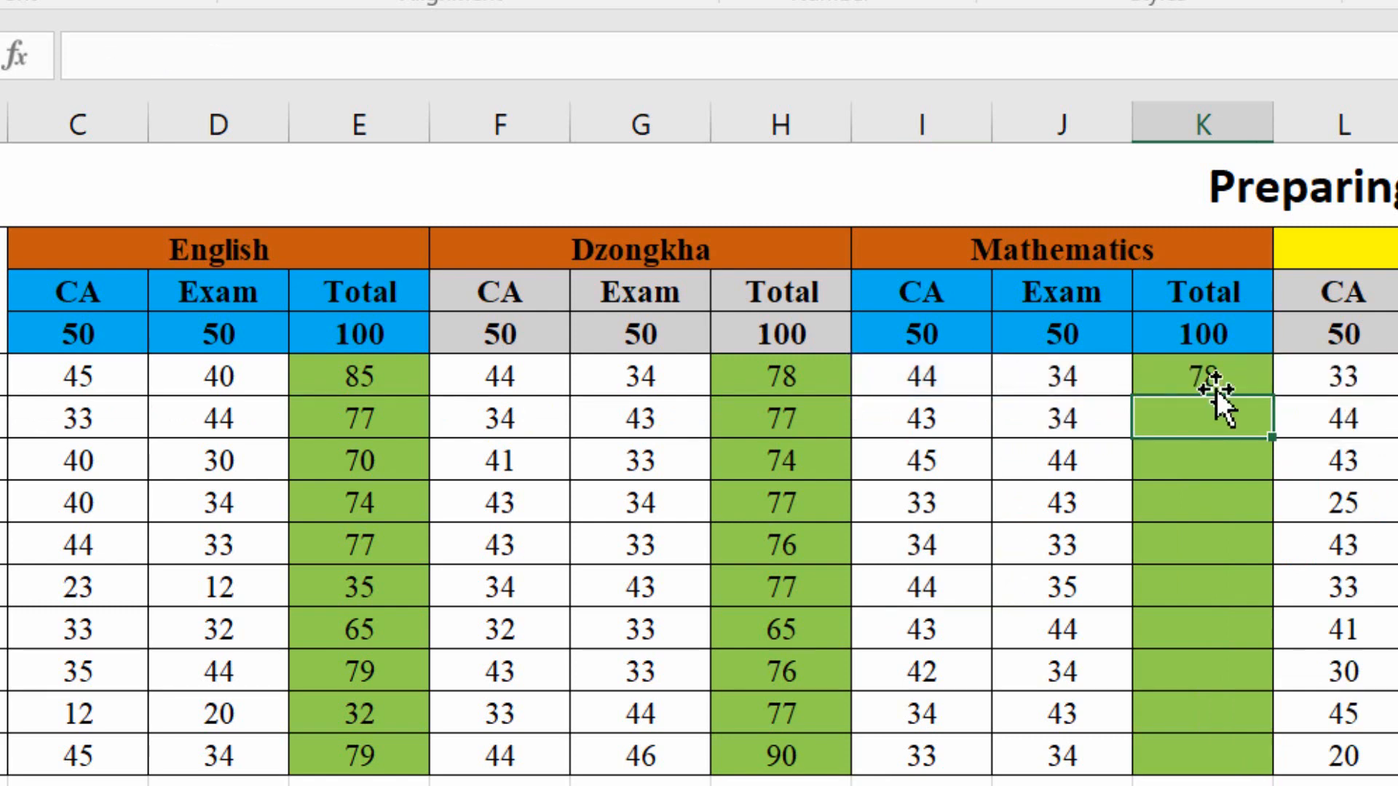
left_click(1250, 379)
double_click(1276, 401)
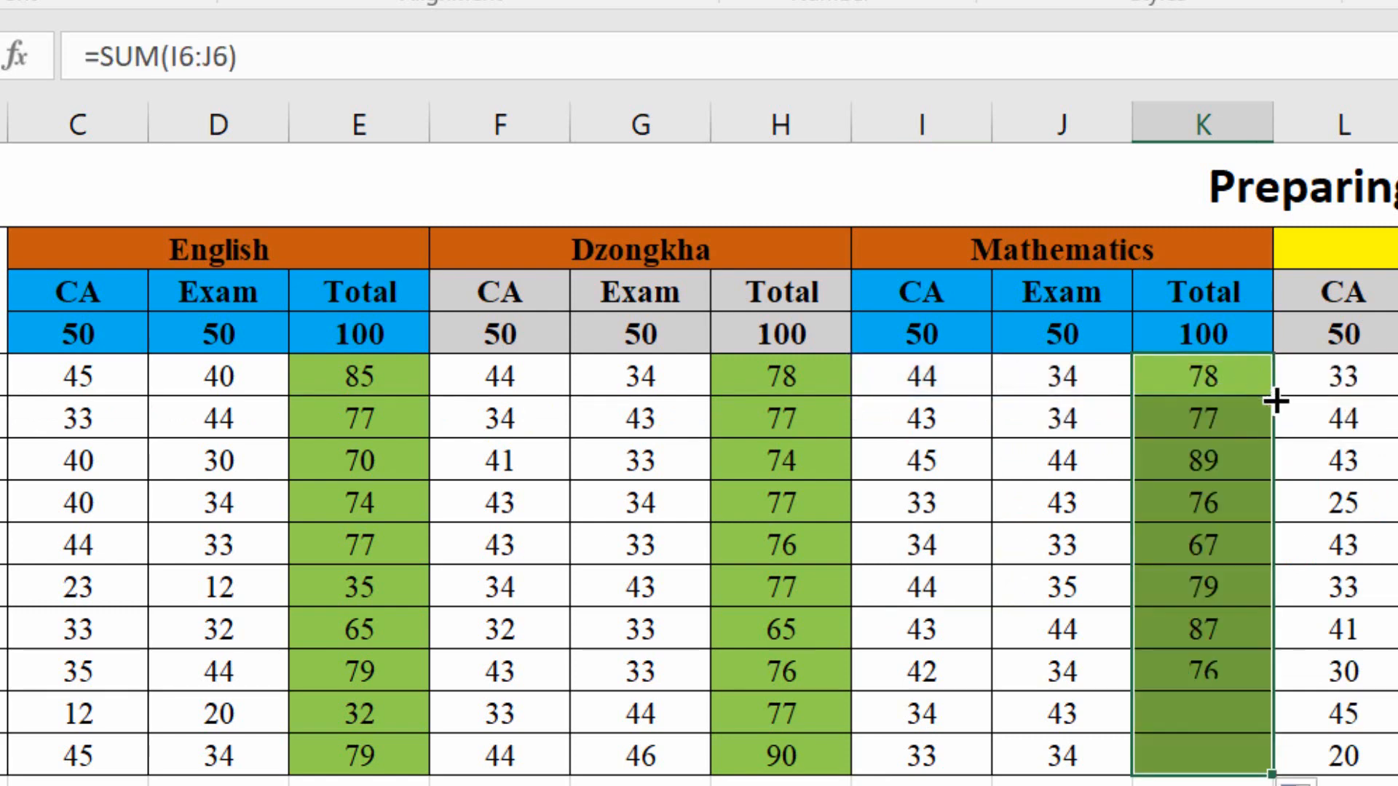
- Total the Science CA and Exam marks in N6 with =SUM(L6:M6) and fill the formula down through N15
left_click(1154, 372)
type("=sum(")
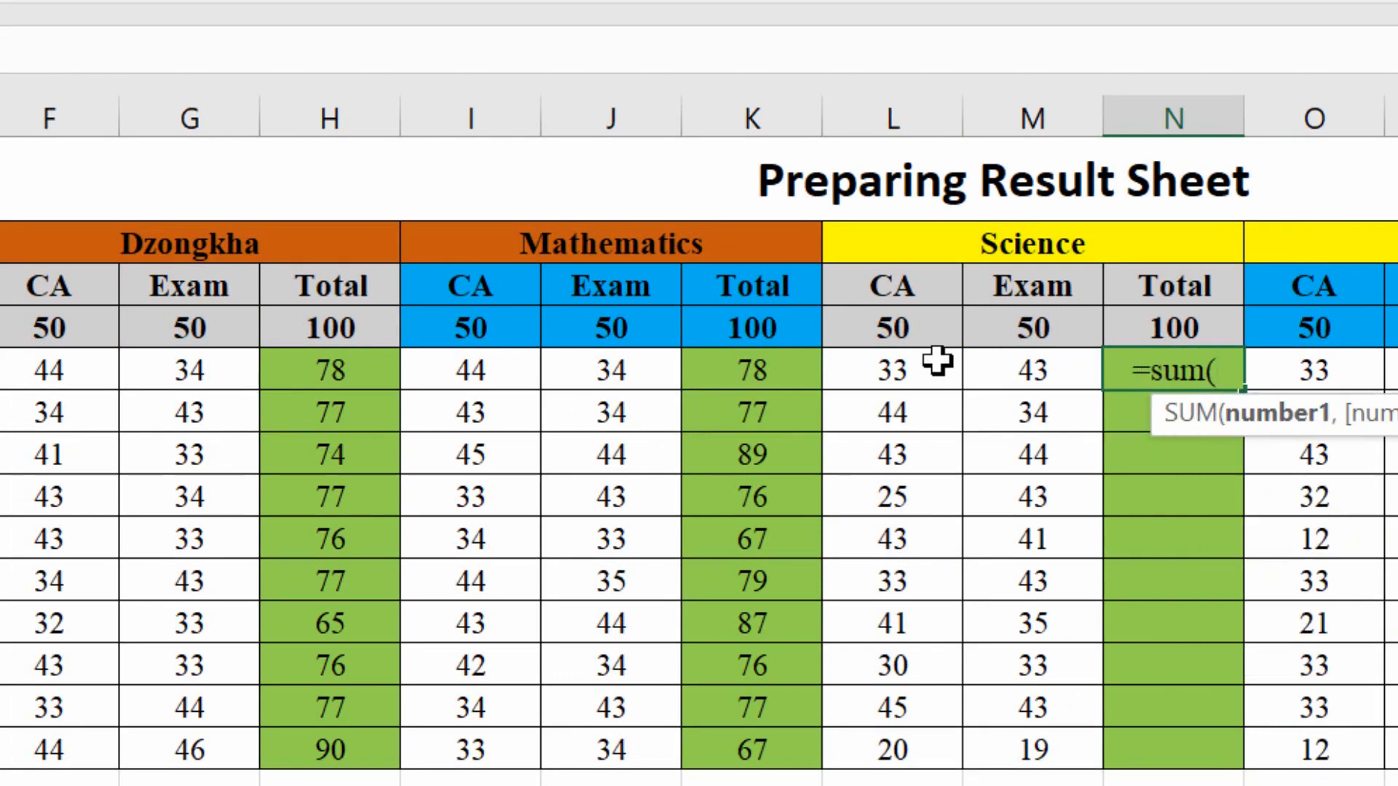
left_click_drag(937, 362, 1001, 371)
key("Return")
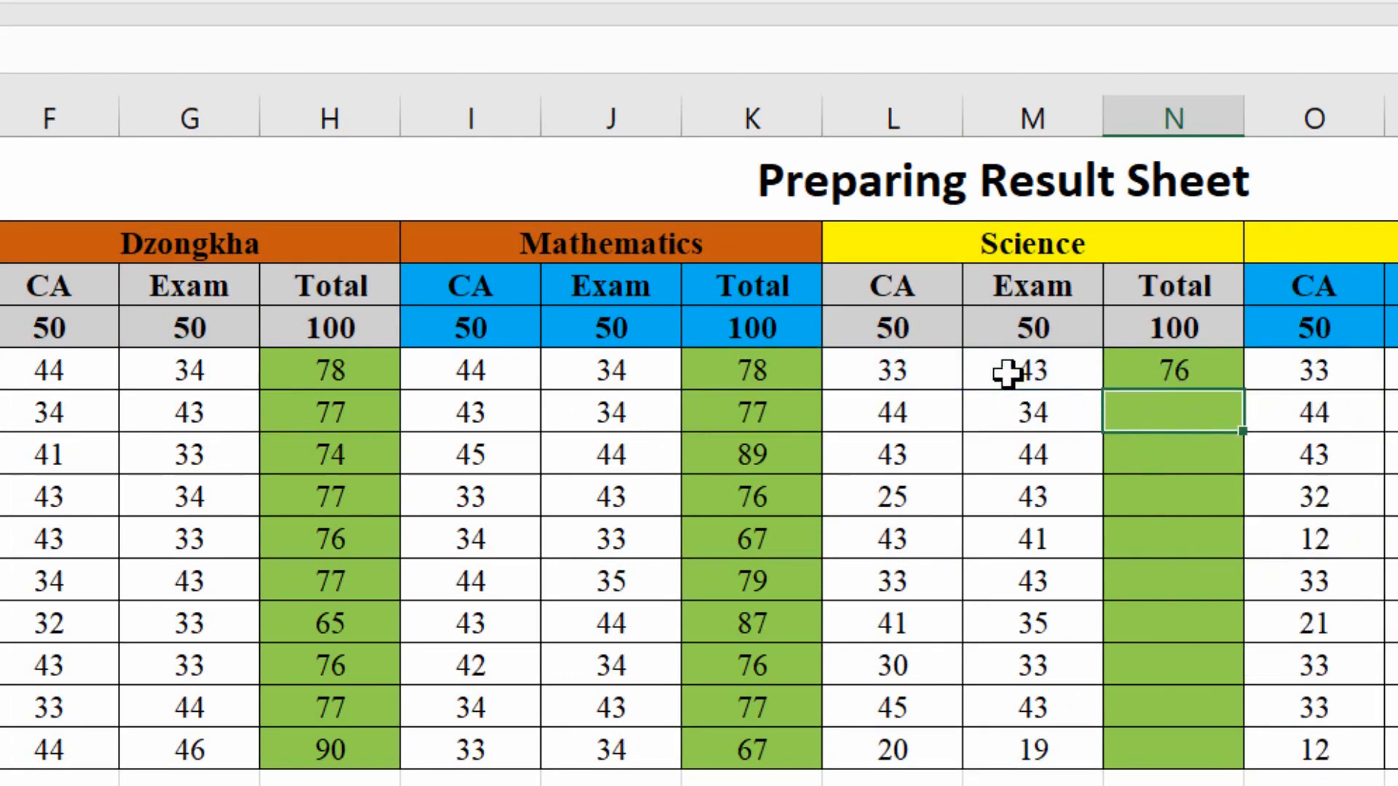
left_click(1148, 371)
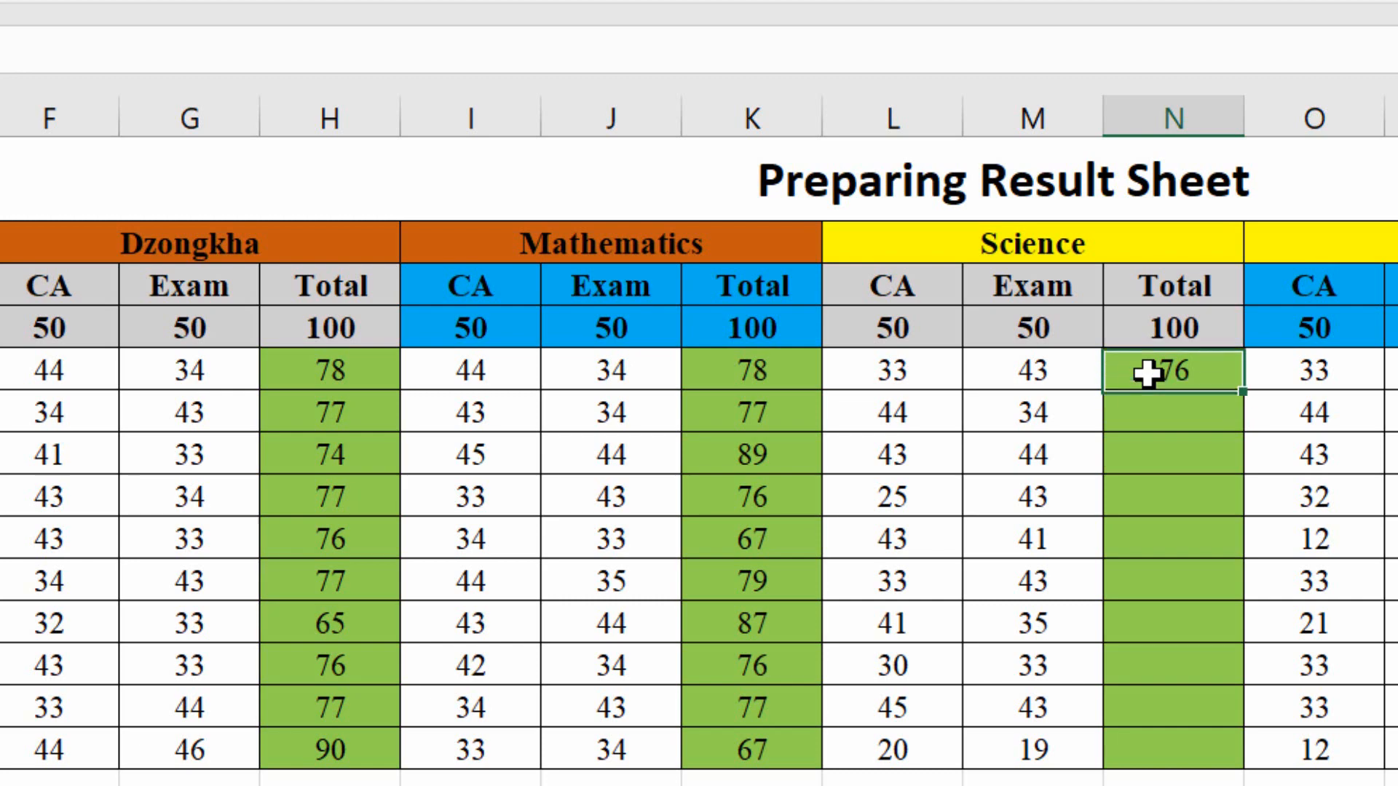
double_click(1247, 394)
- Total the HCG CA and Exam marks in Q6 with =SUM(O6:P6) and fill the formula down through Q15
scroll(699, 502, "right", 3)
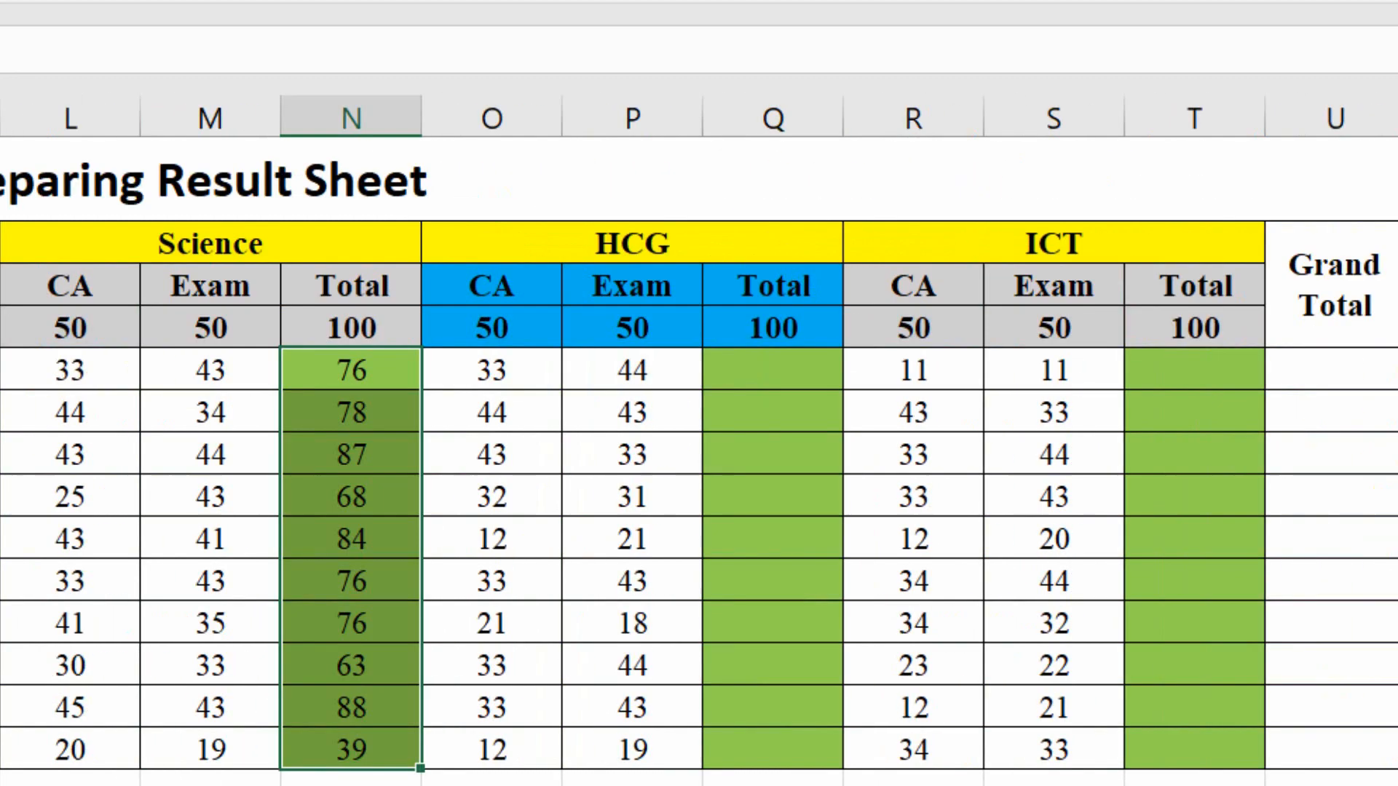
left_click(770, 370)
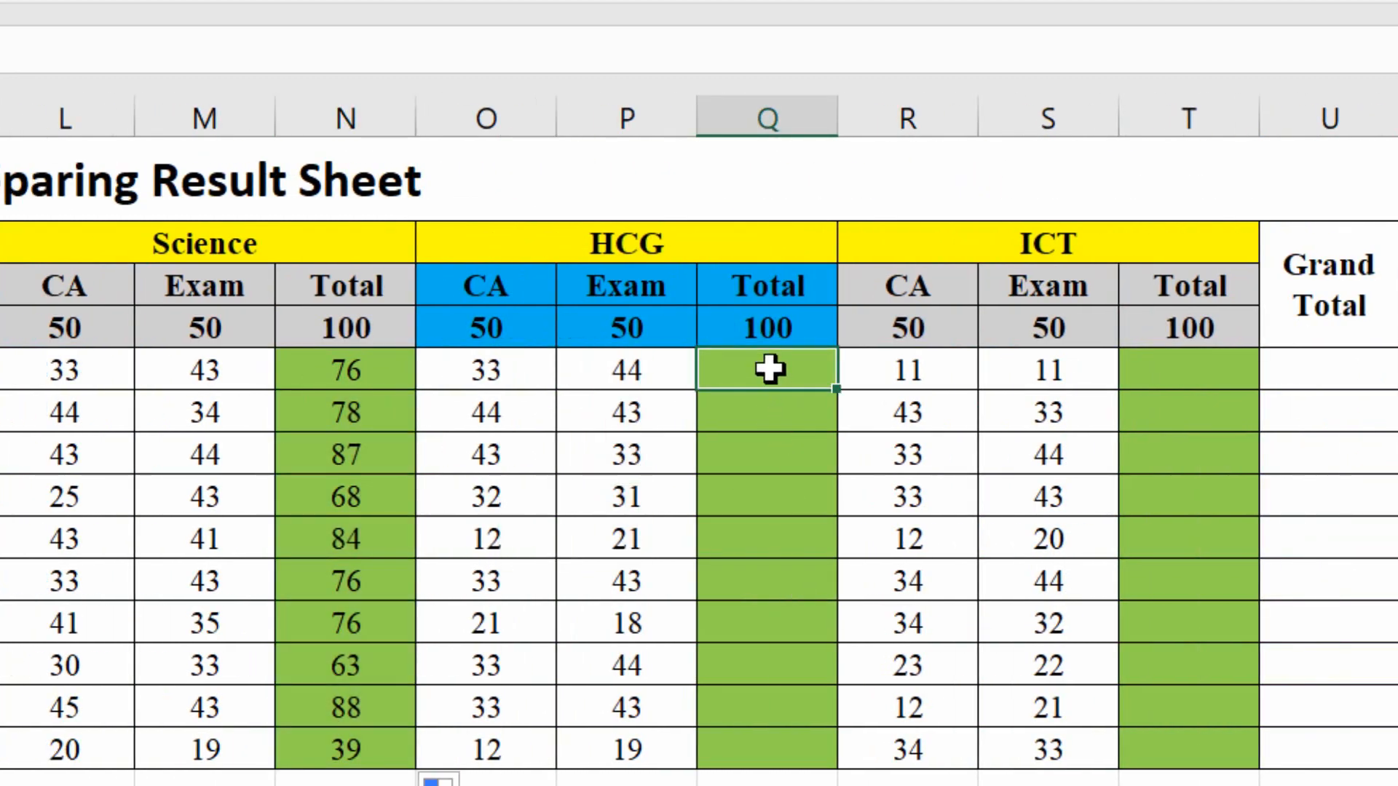
type("=sum(")
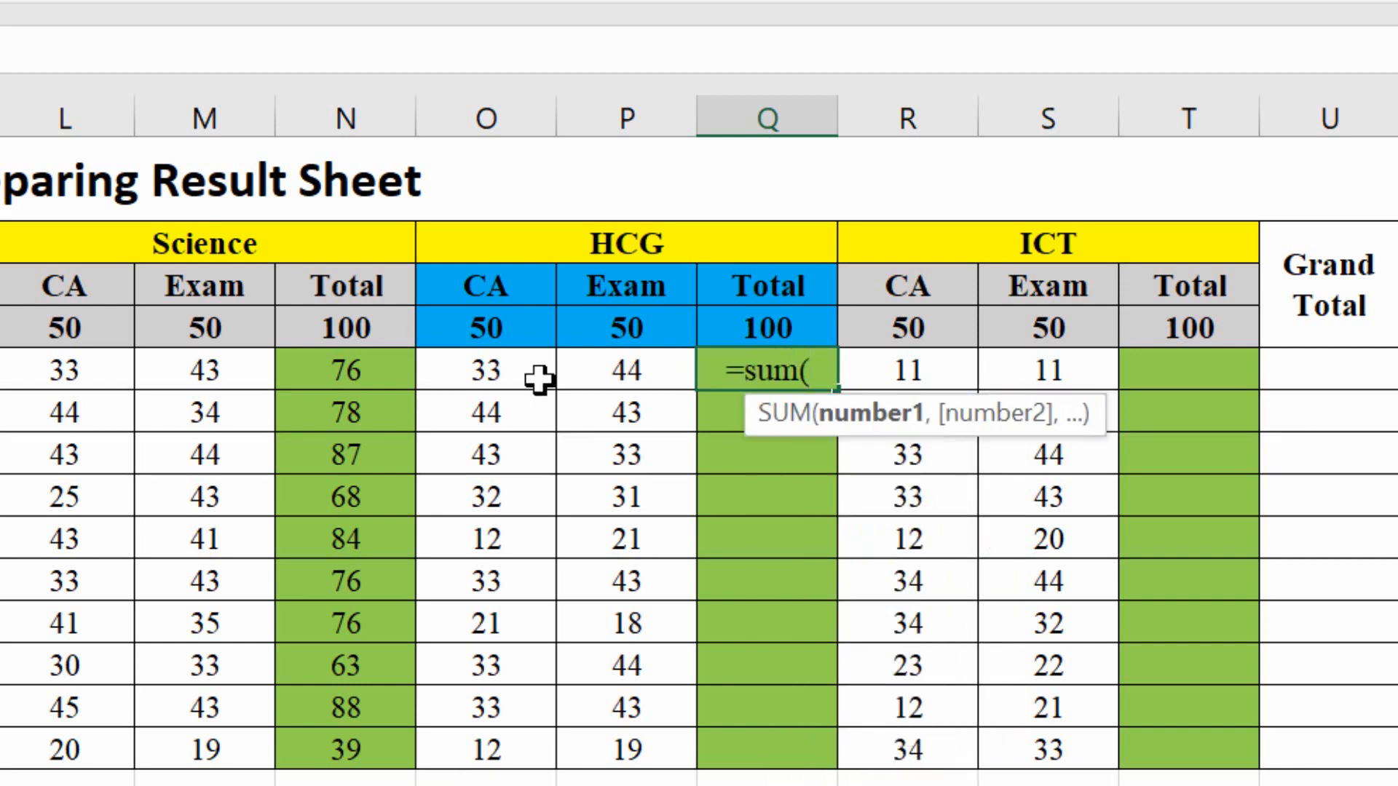
left_click_drag(513, 369, 575, 371)
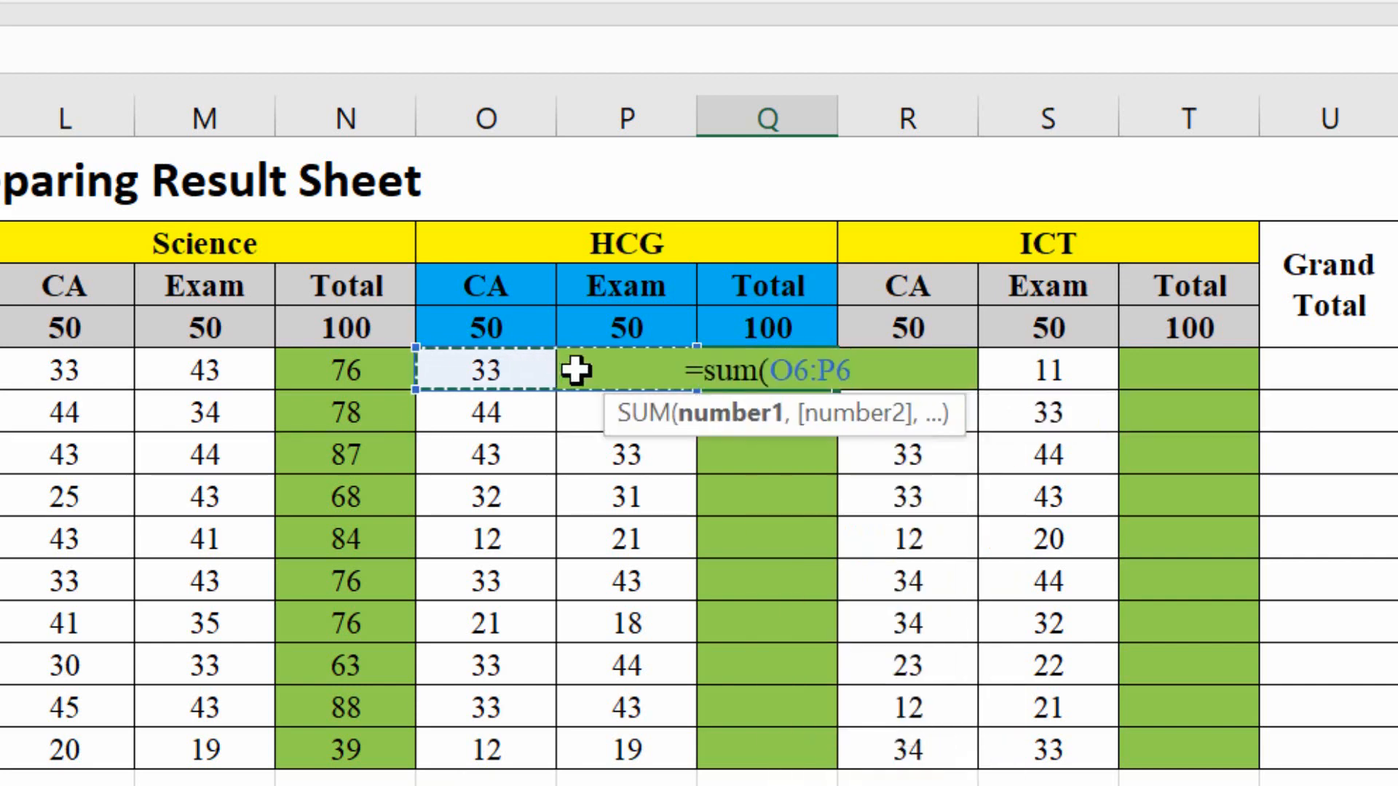
key("Return")
left_click(761, 368)
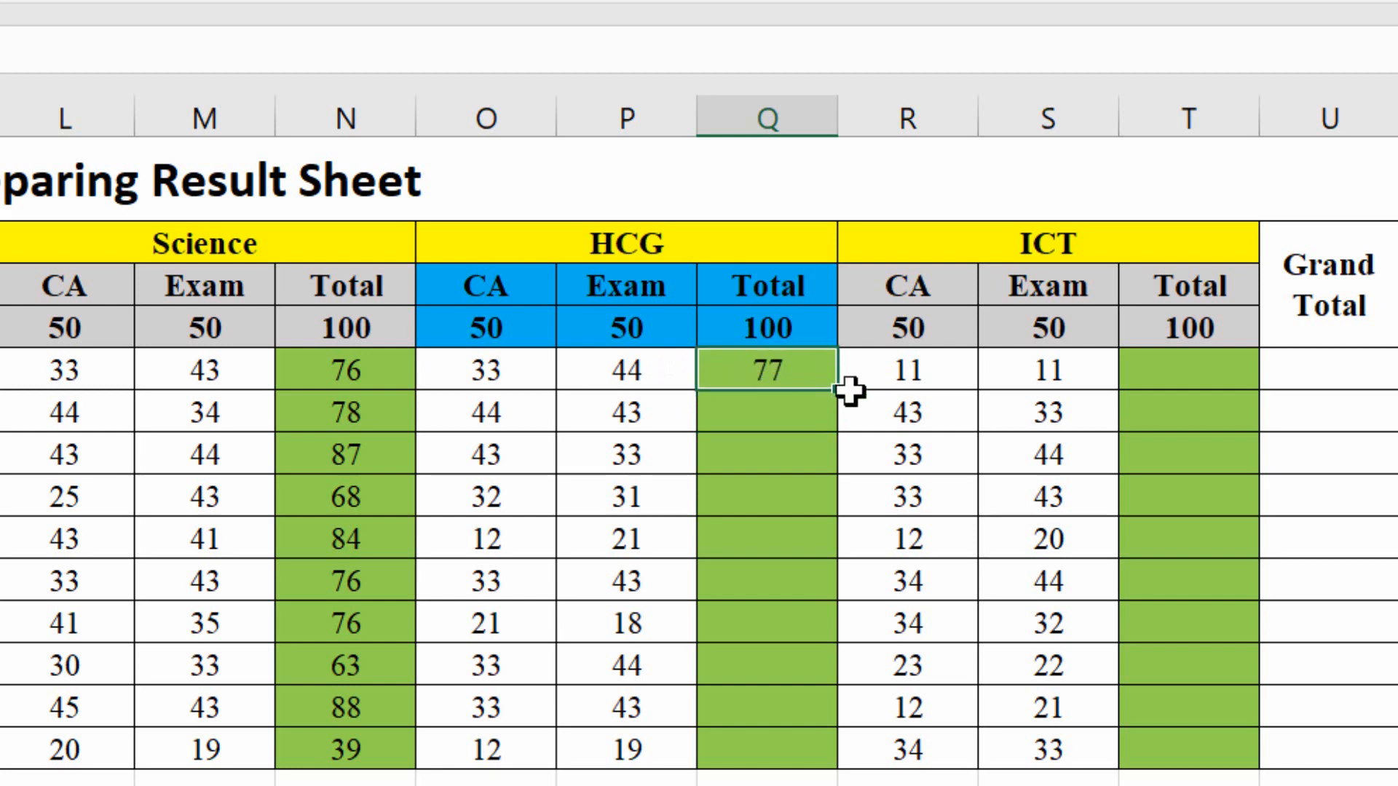
double_click(838, 392)
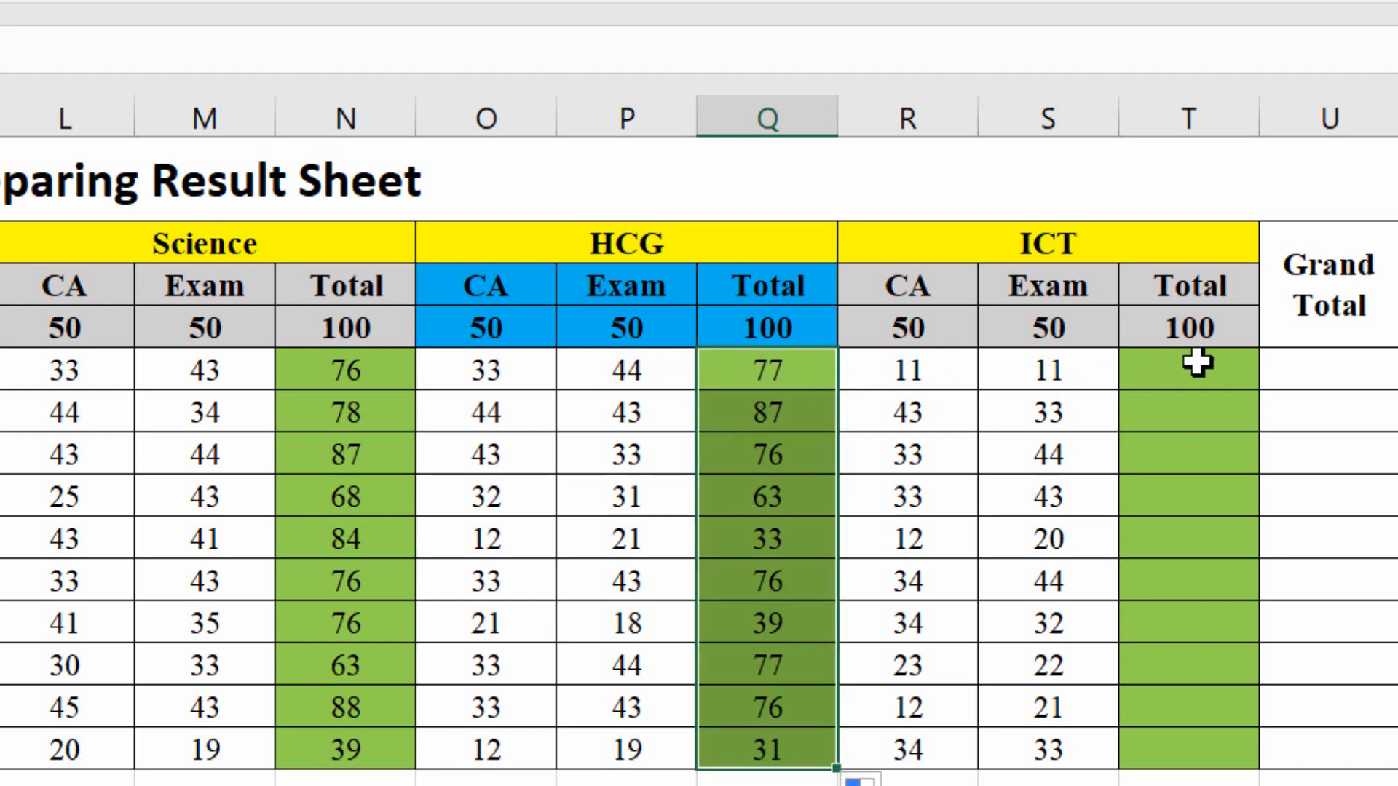
- Total the ICT CA and Exam marks in T6 with =SUM(R6:S6) and fill the formula down through T15
left_click(1198, 362)
type("=sum(")
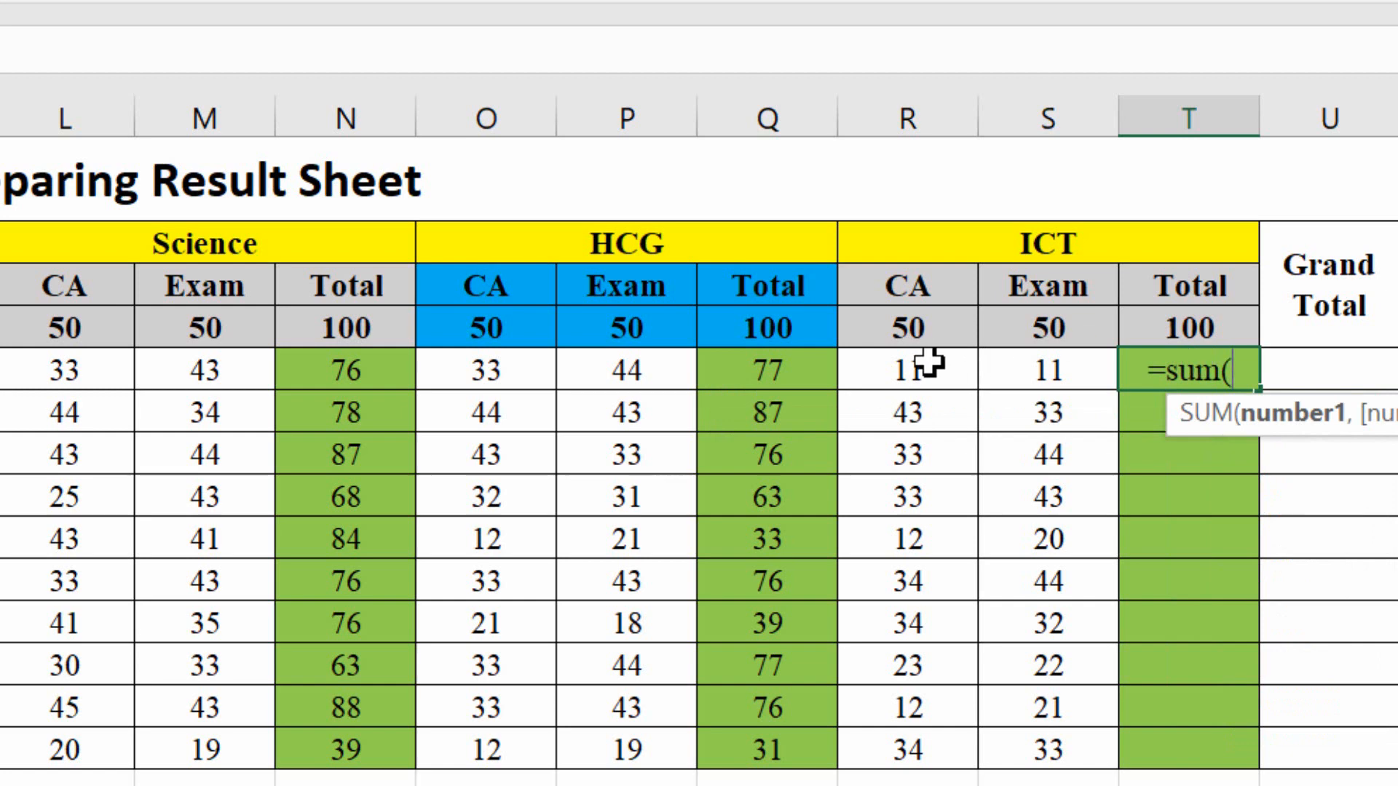
left_click_drag(934, 364, 1023, 362)
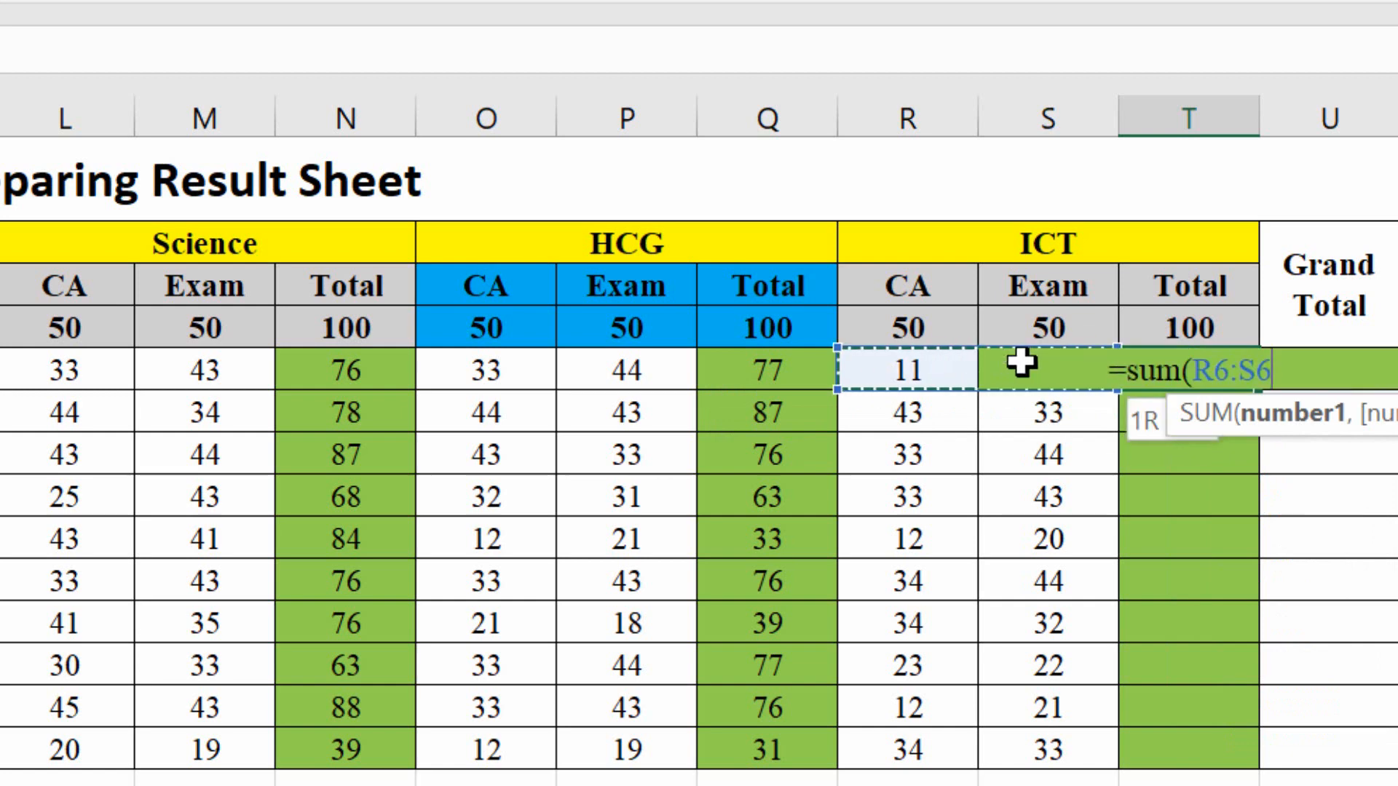
type(")")
key("Return")
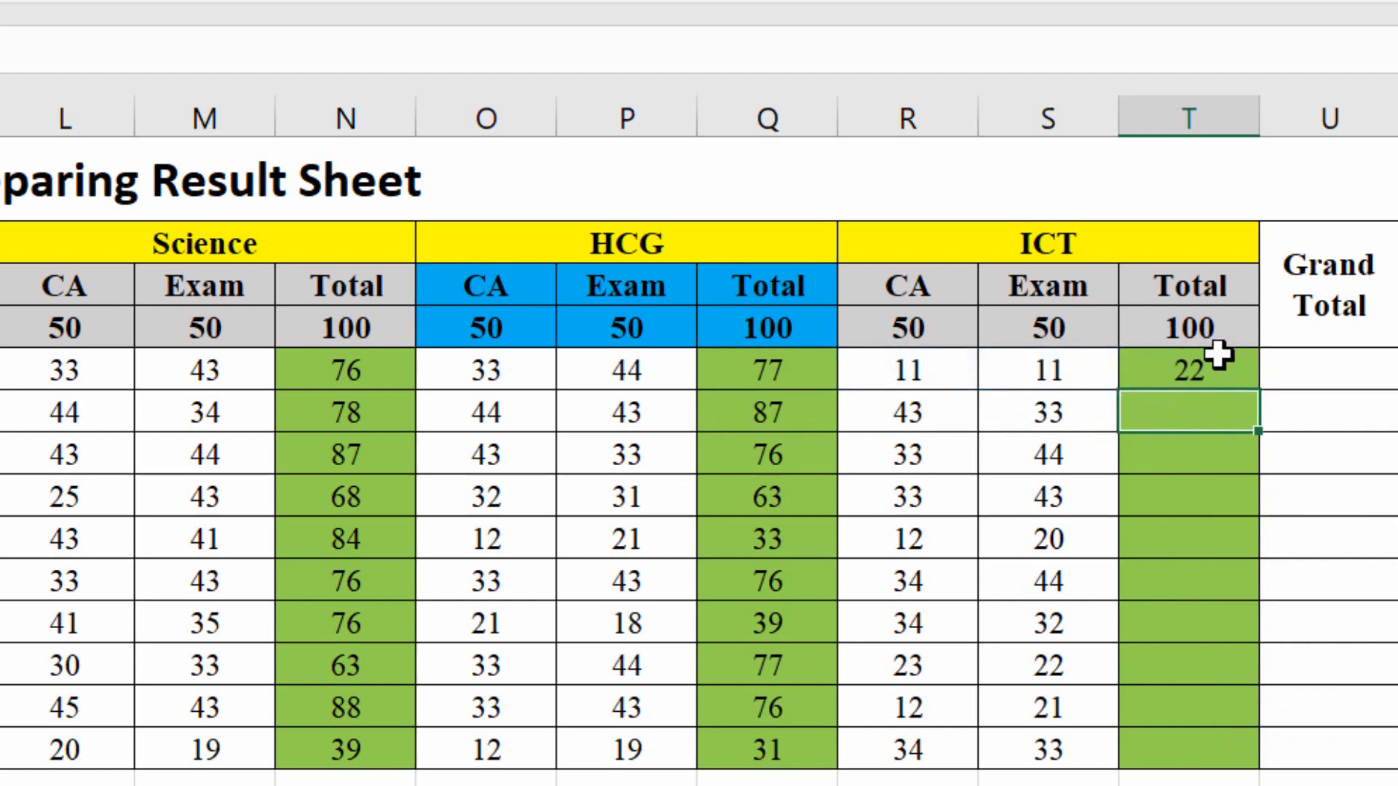
left_click(1238, 375)
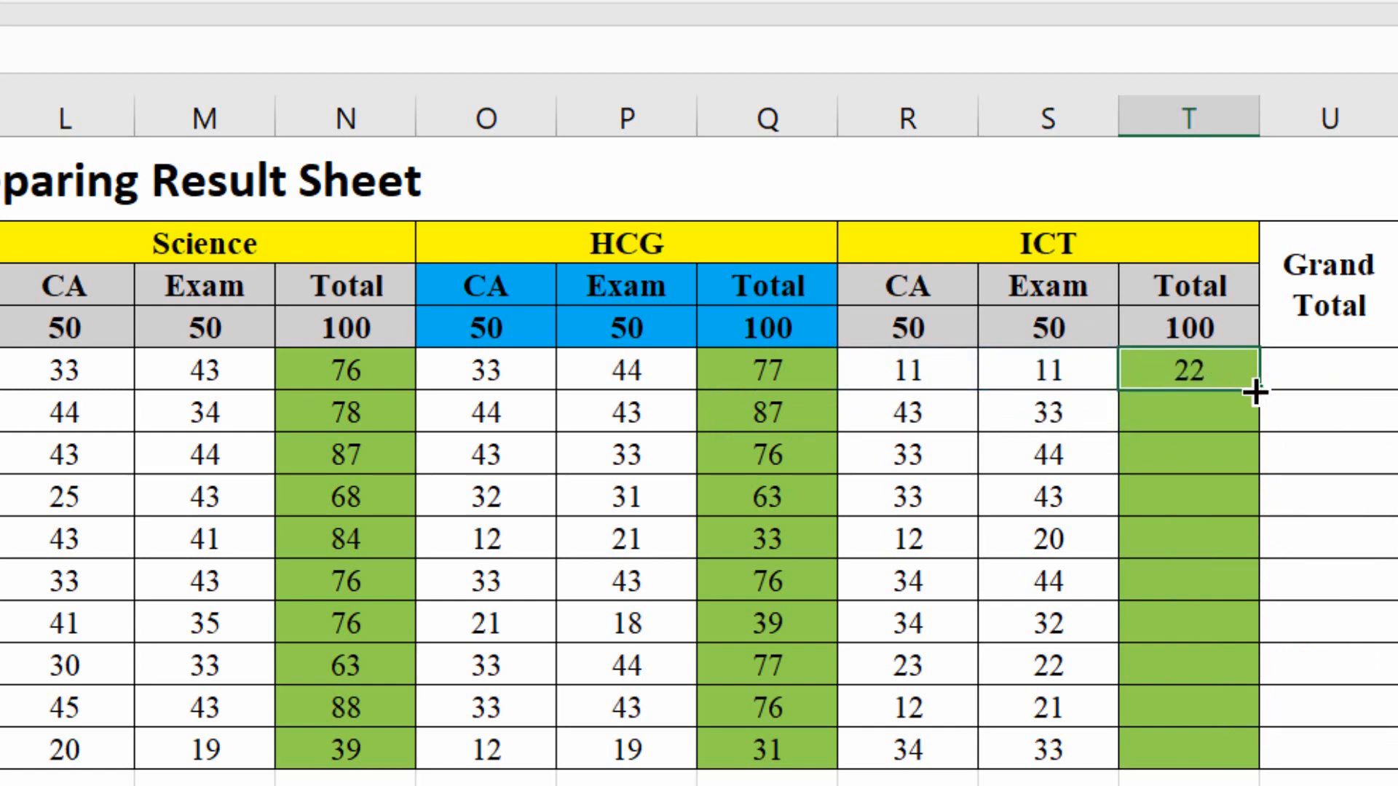
double_click(1255, 393)
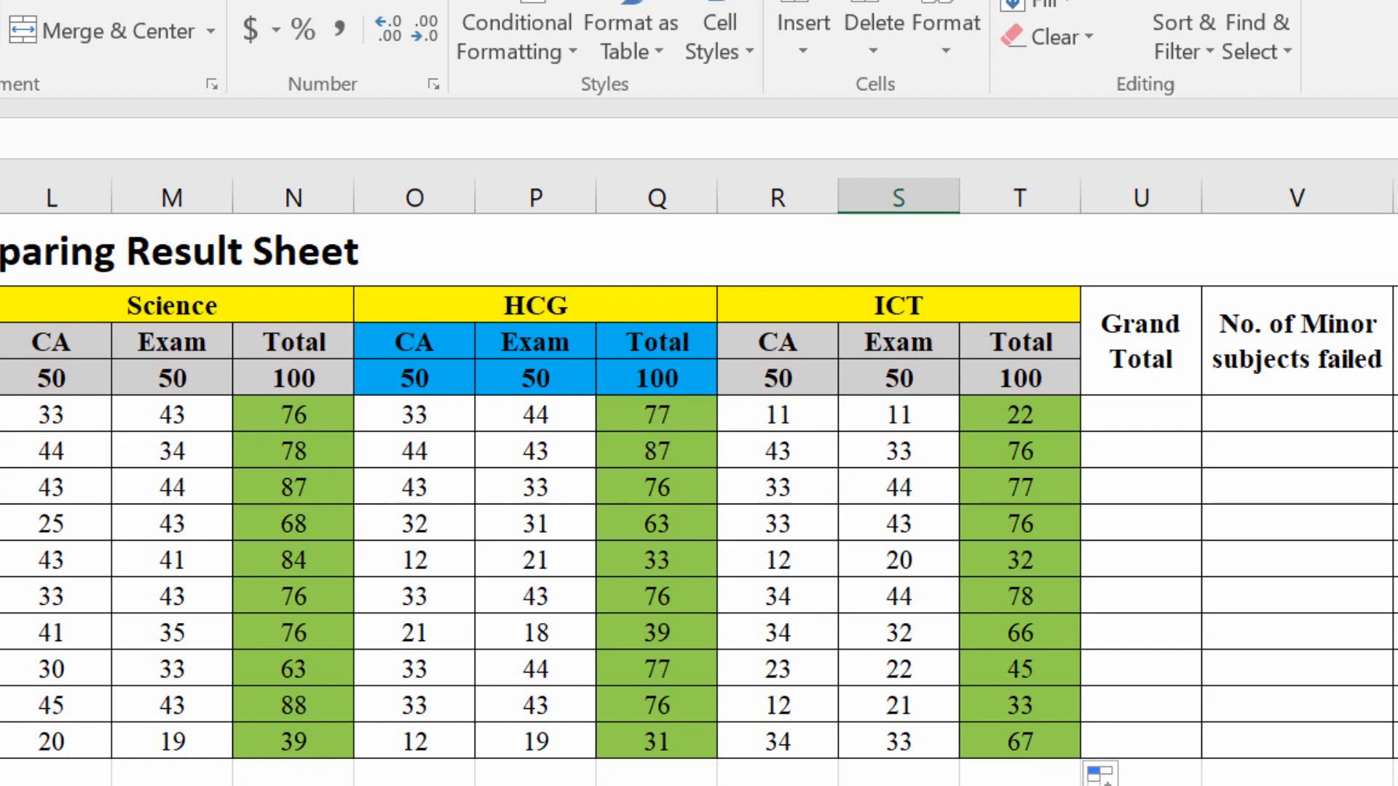
- Begin the Grand Total formula in U6 as a SUM of the English, Dzongkha, Mathematics and Science totals: E6, H6, K6 and N6
scroll(699, 481, "left", 4)
scroll(699, 480, "right", 5)
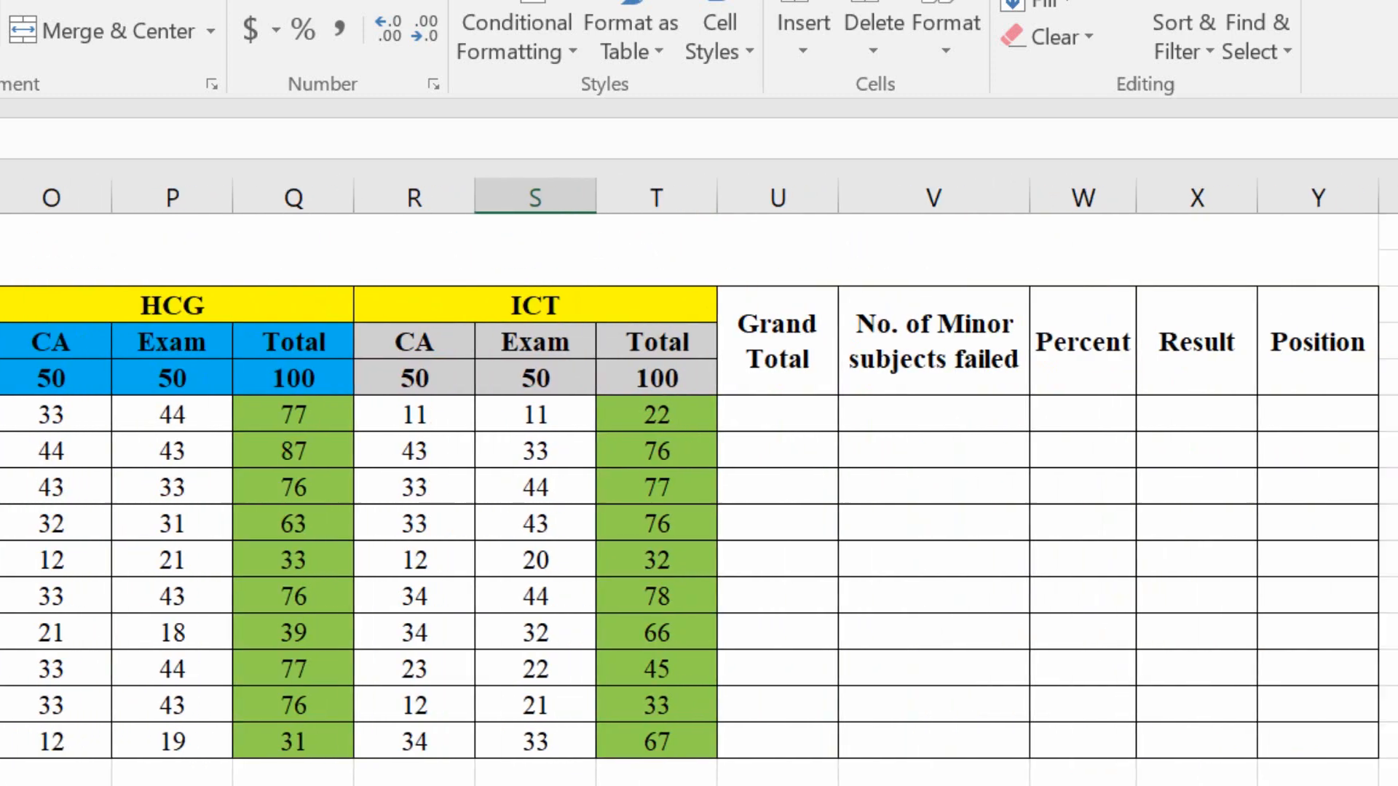
left_click(769, 412)
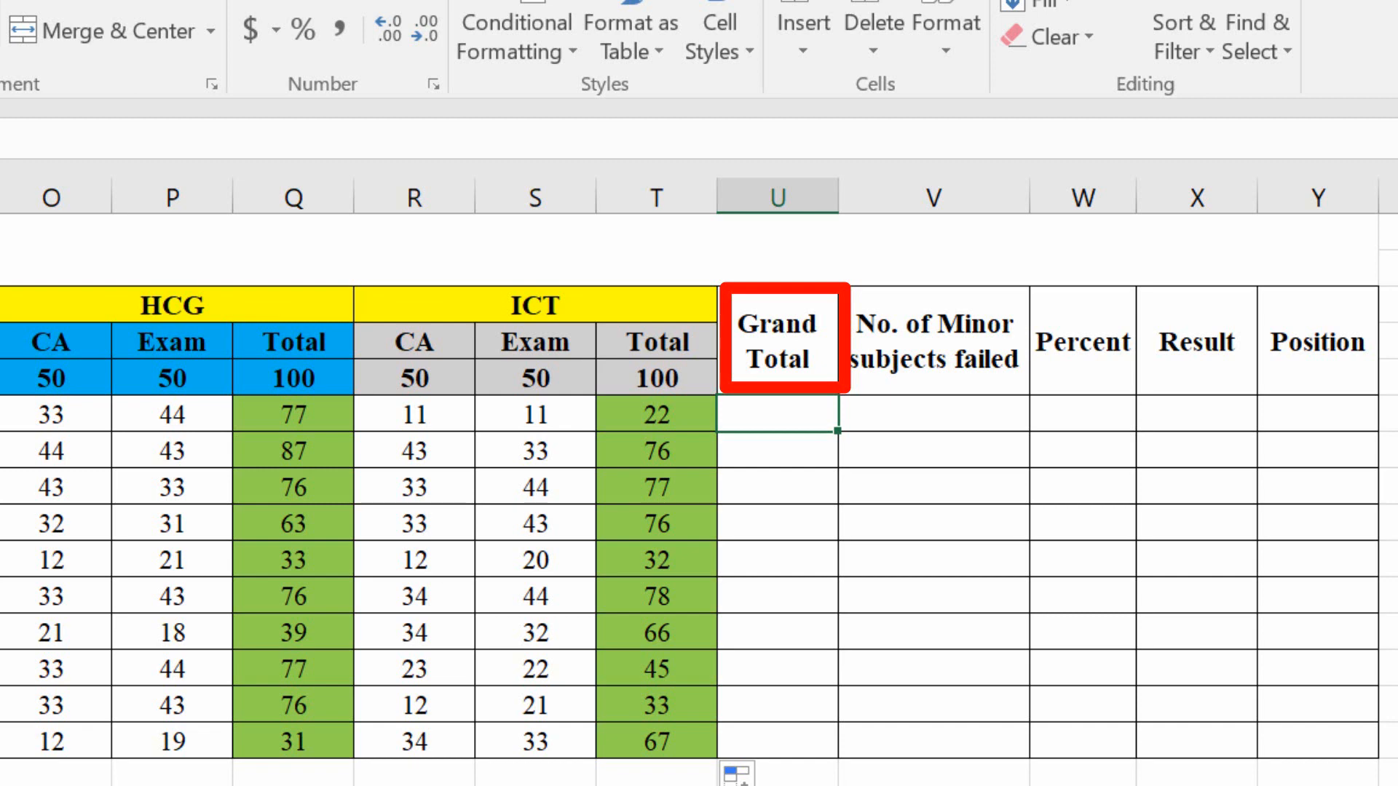
type("=sum(")
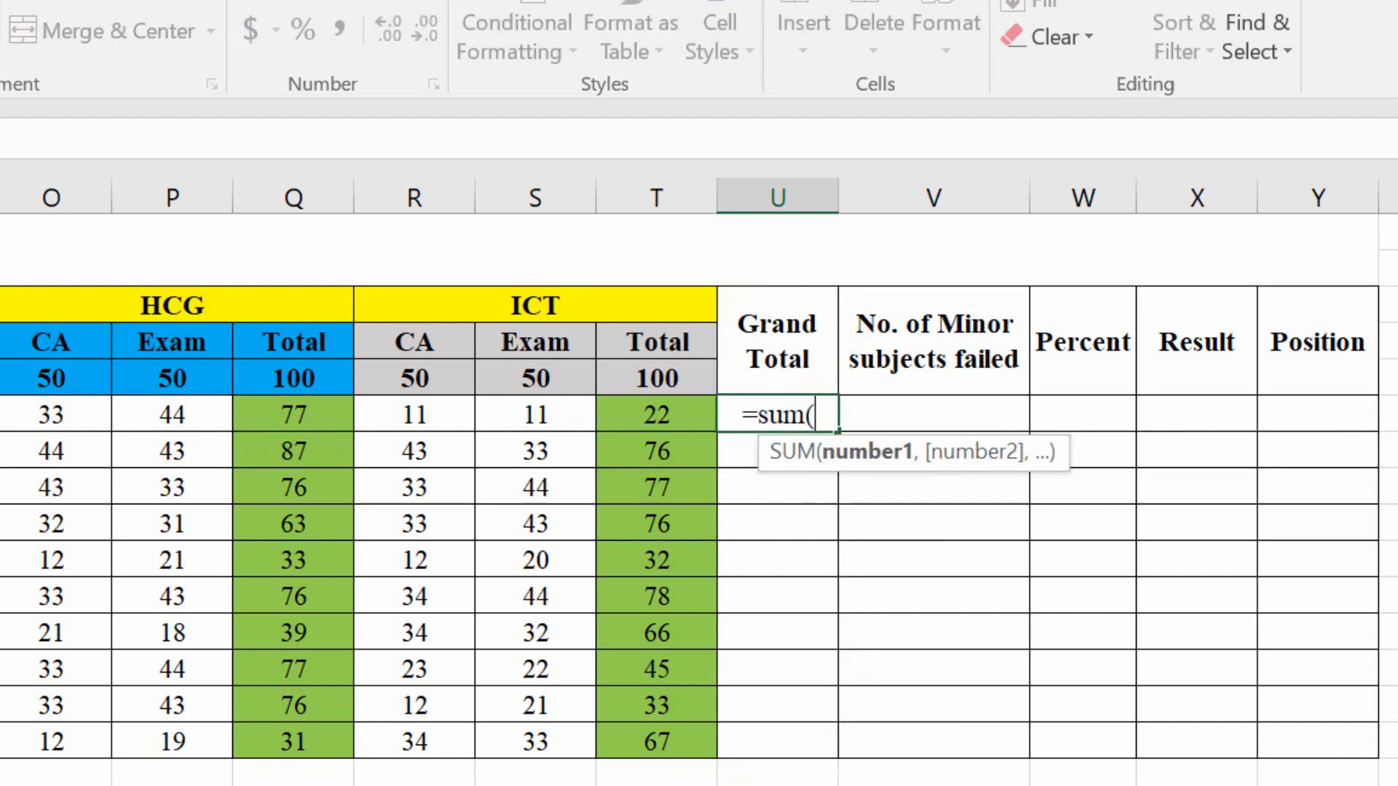
scroll(699, 503, "left", 5)
scroll(817, 780, "left", 1)
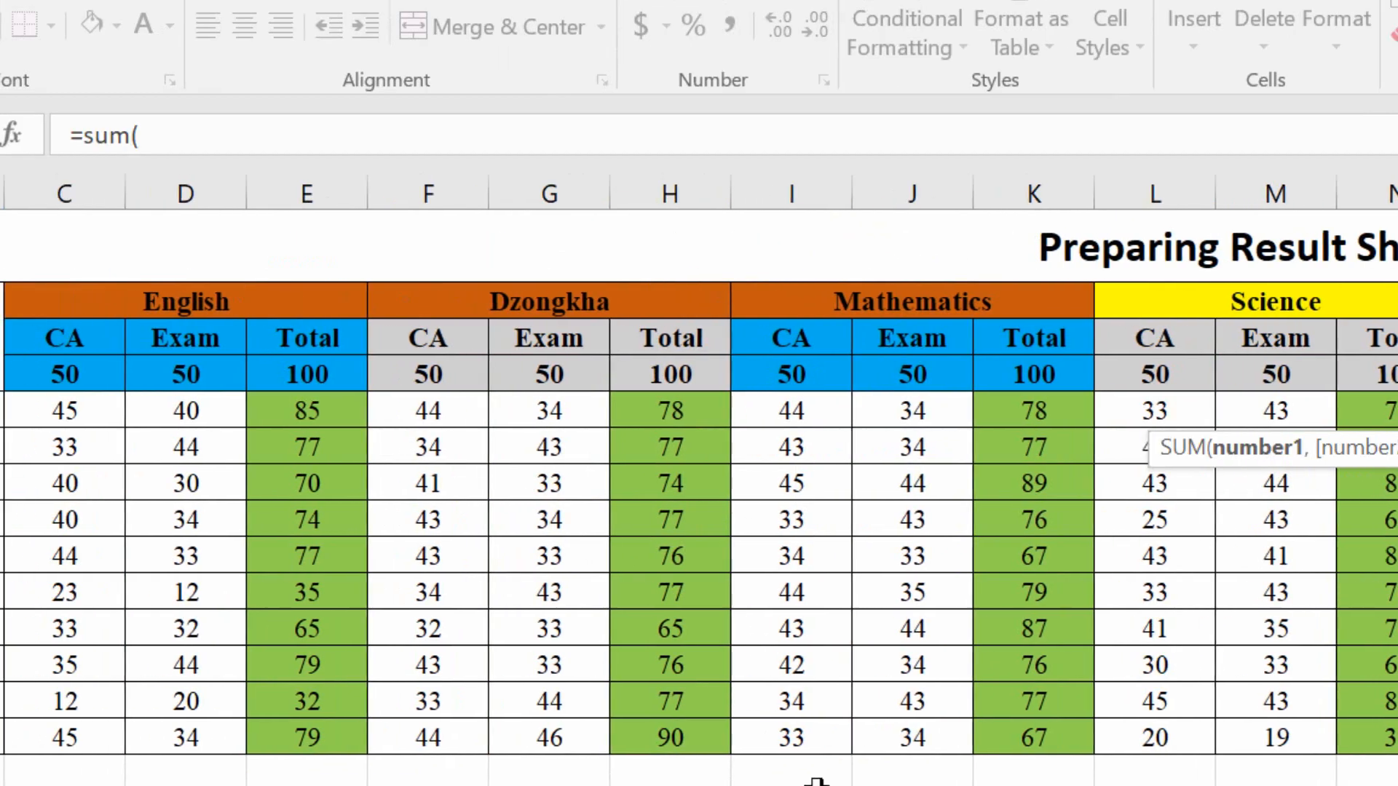
left_click(353, 412)
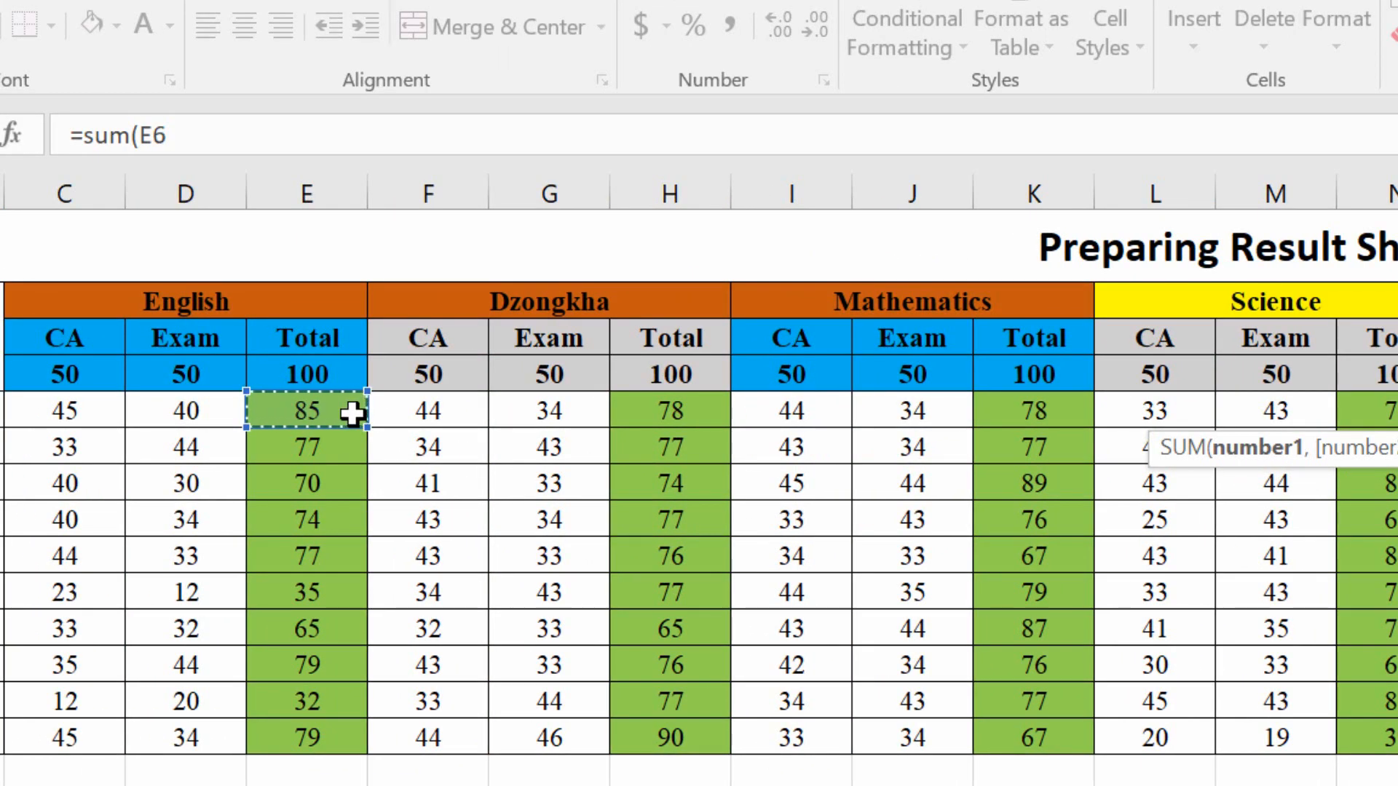
type(",")
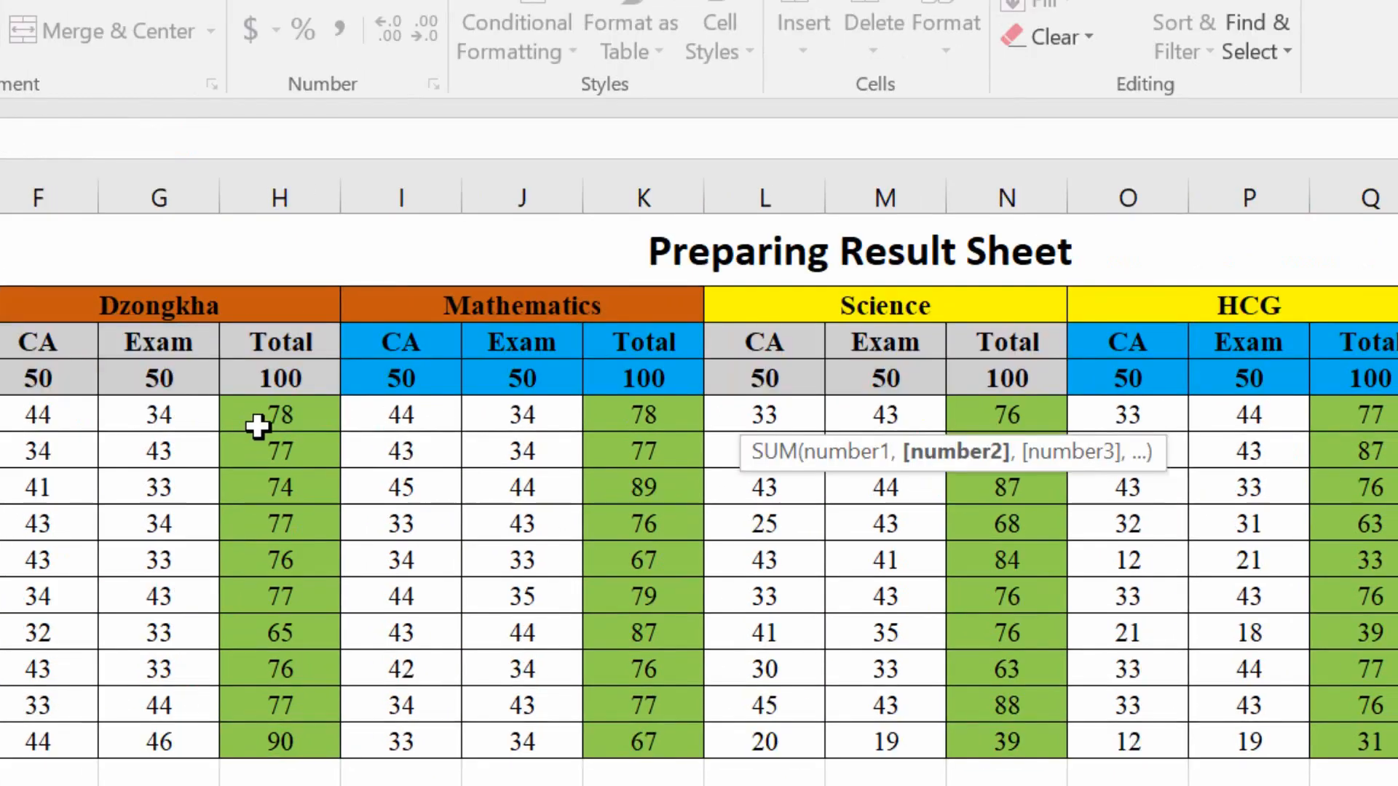
left_click(268, 422)
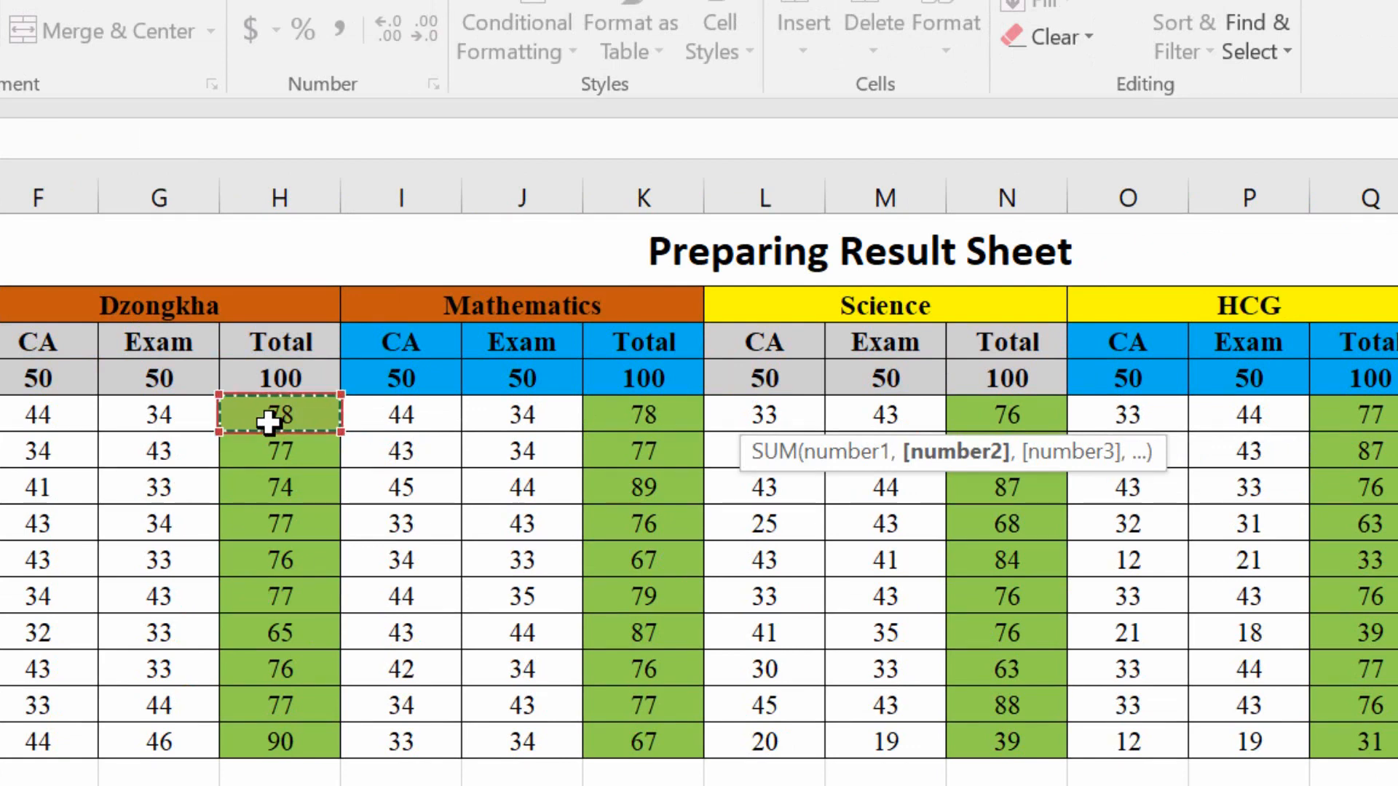
type(",")
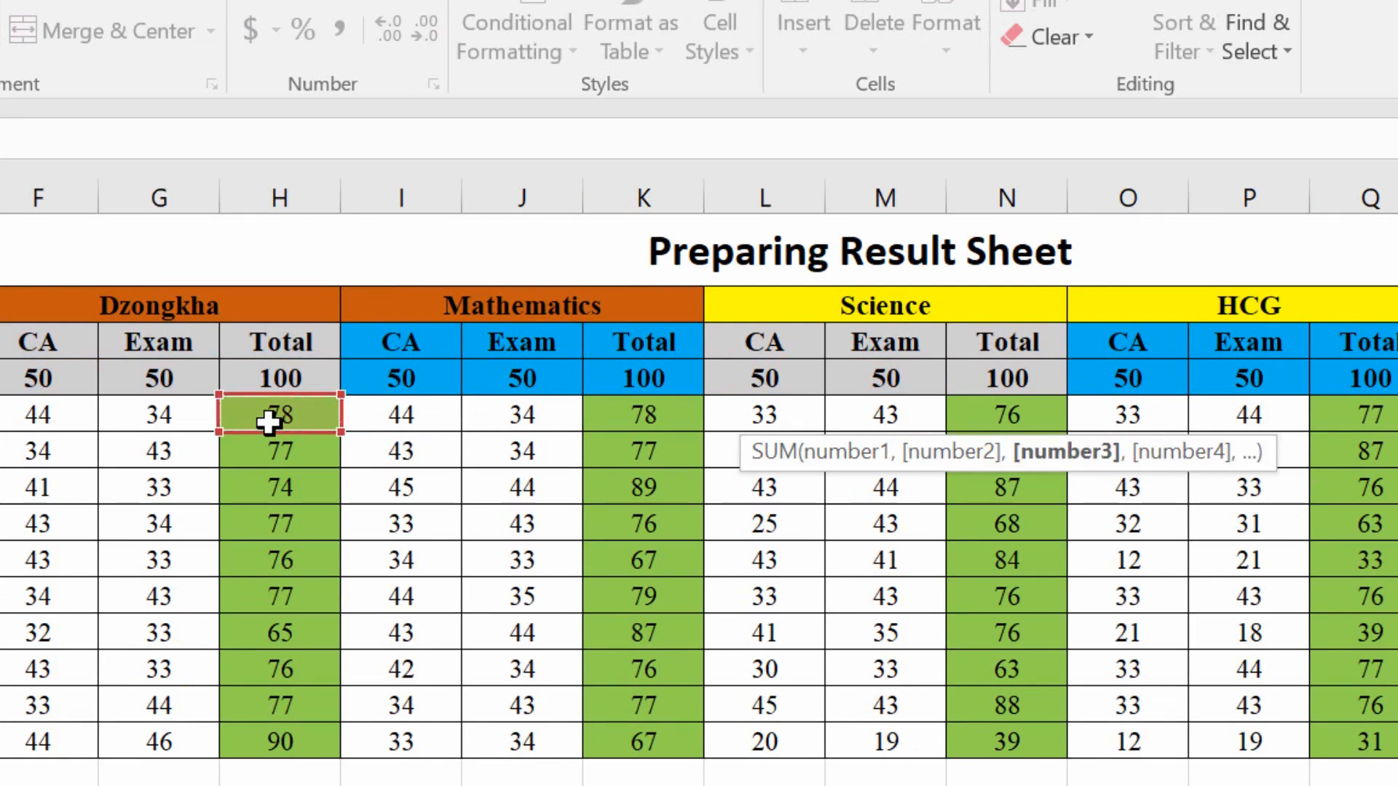
left_click(622, 412)
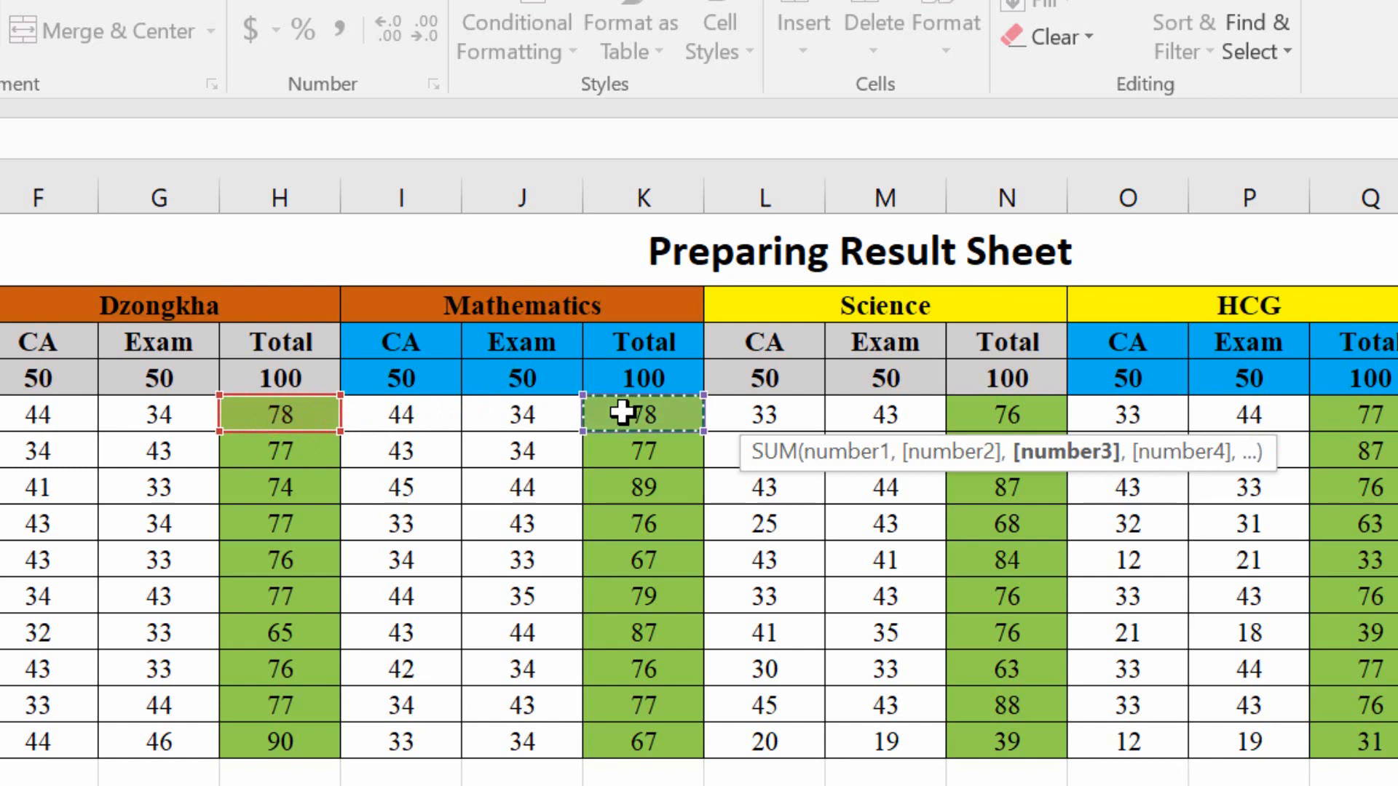
type(",")
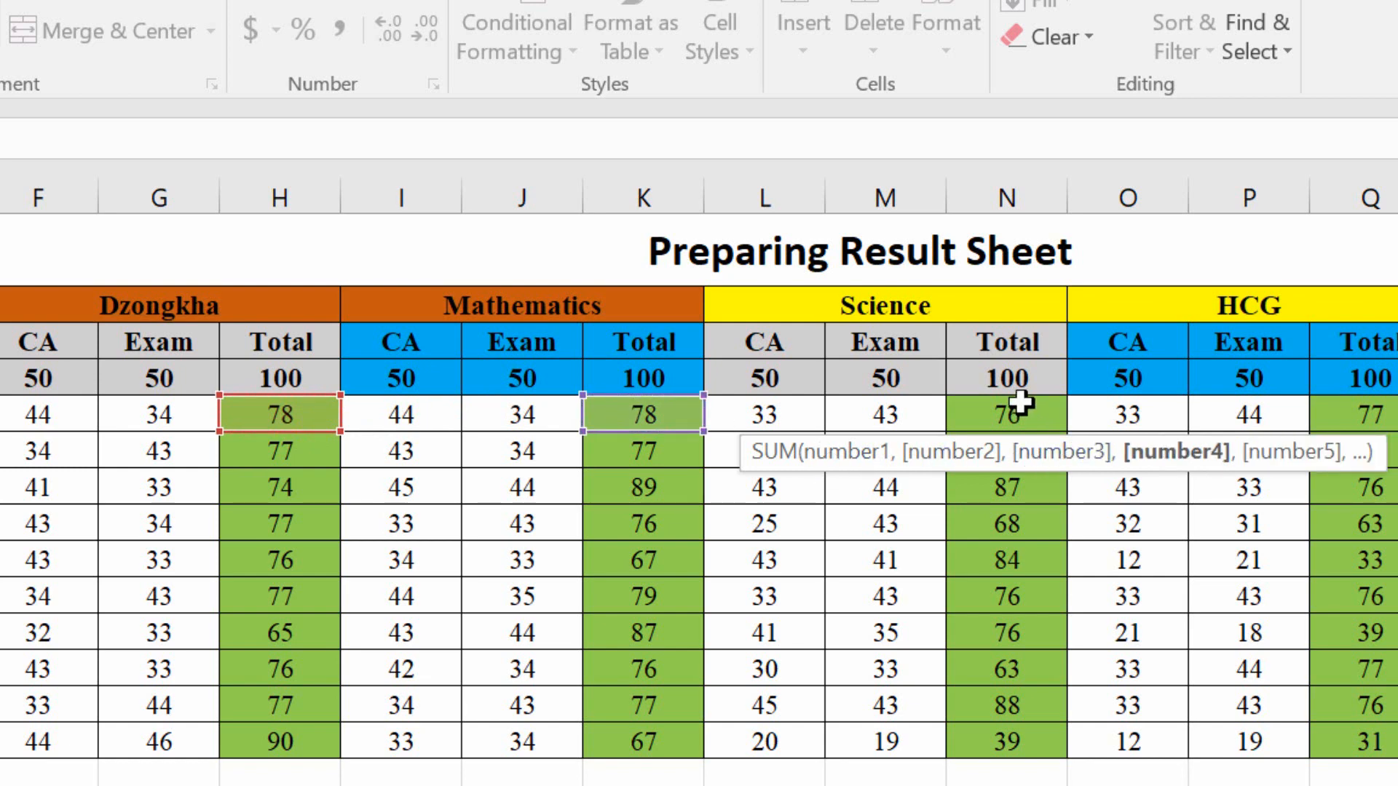
left_click(1020, 404)
type(",")
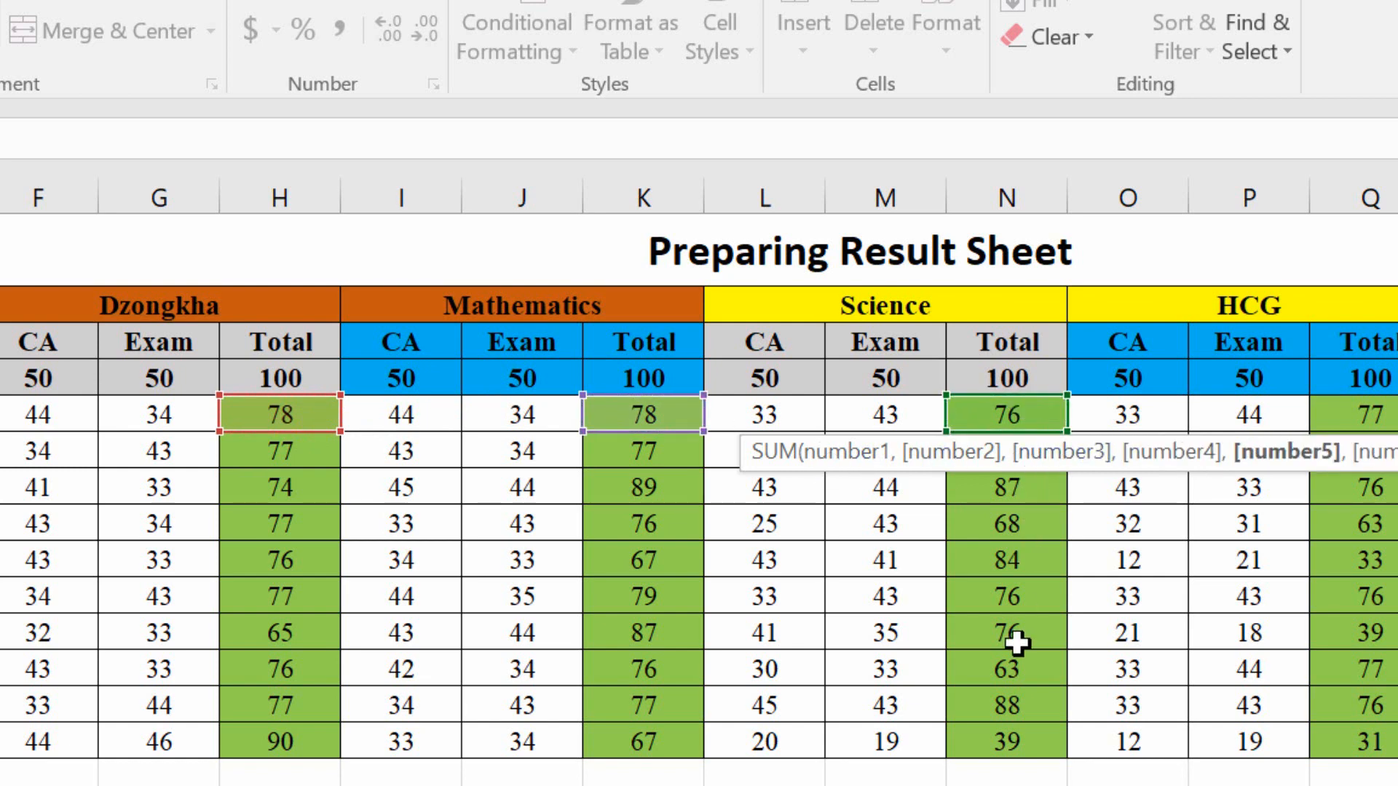
- Add the HCG and ICT totals Q6 and T6 to complete the U6 formula as =SUM(E6,H6,K6,N6,Q6,T6)
scroll(524, 482, "right", 4)
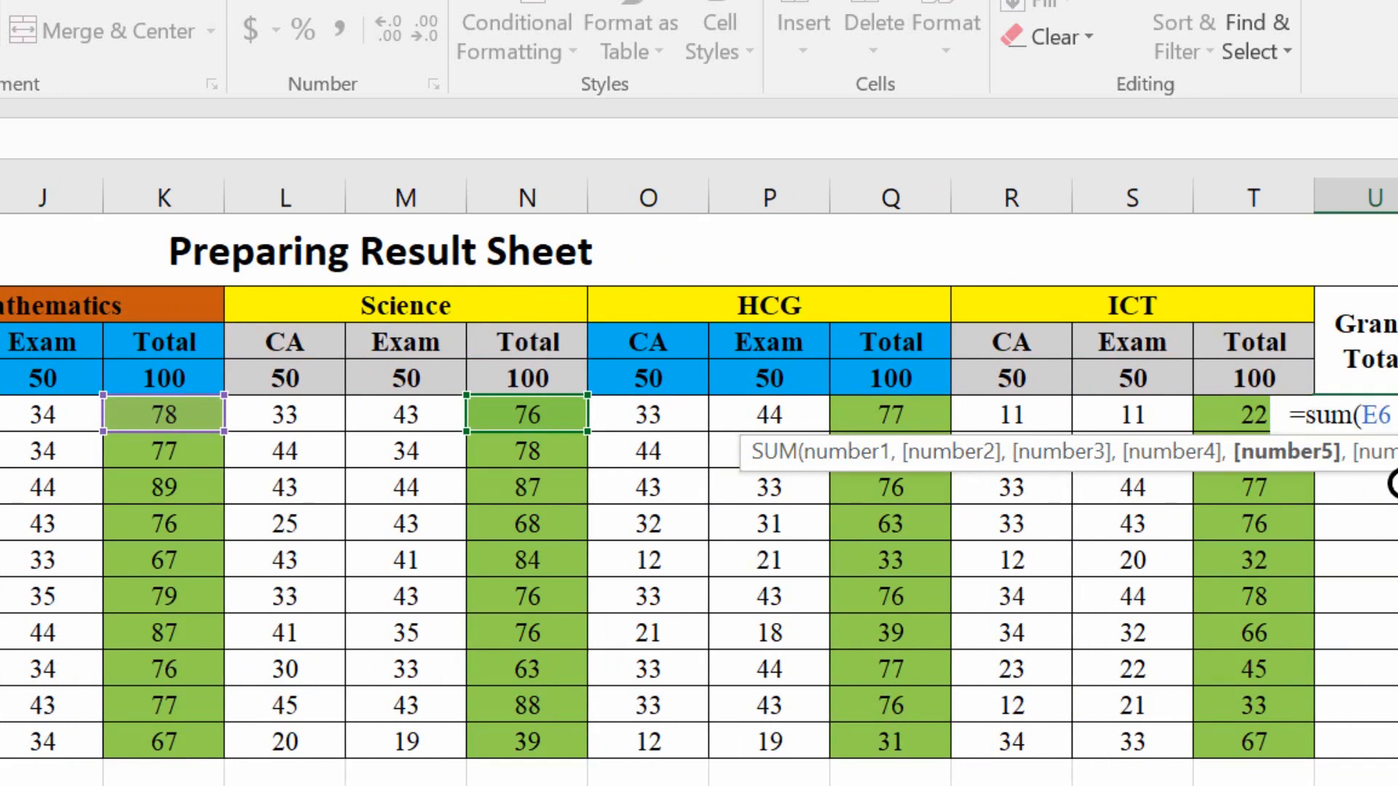
left_click(894, 406)
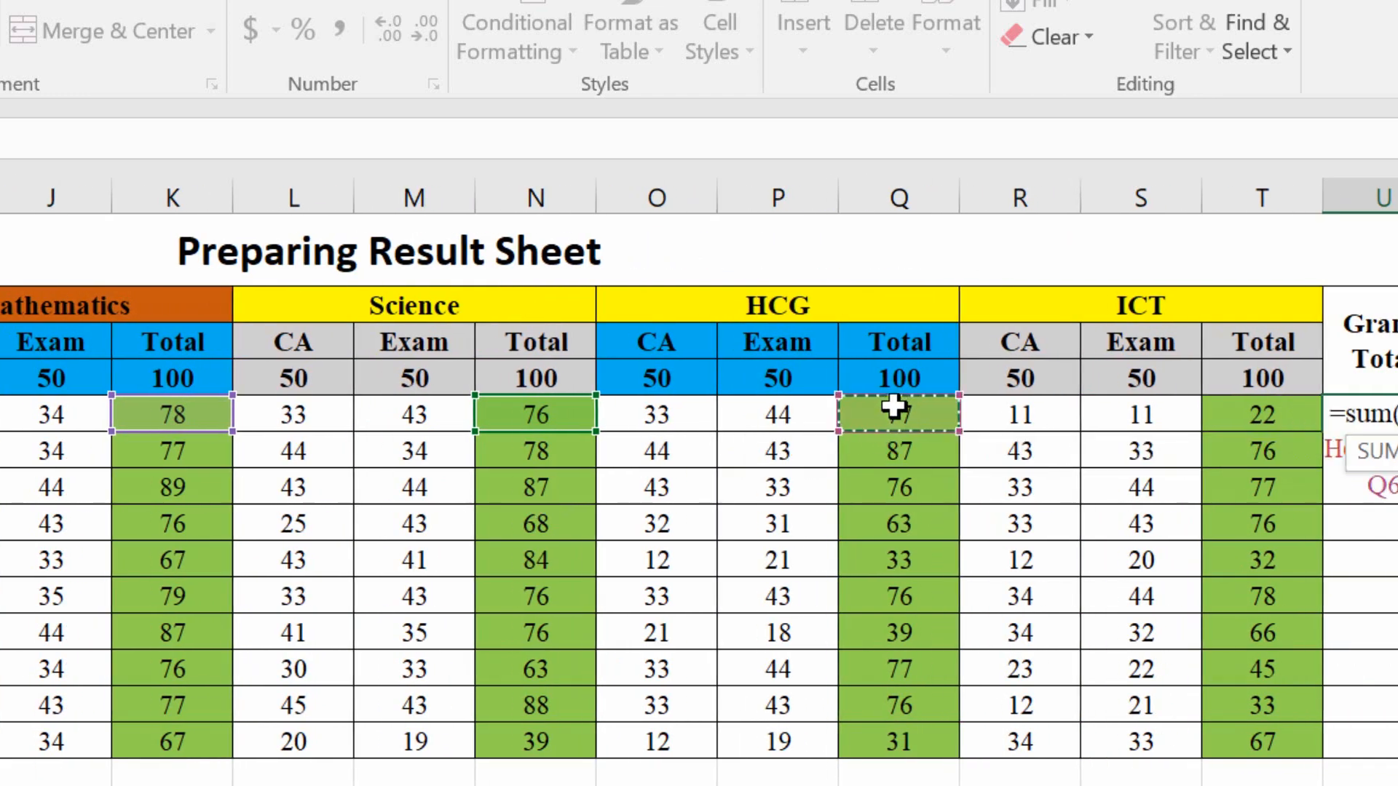
type(",")
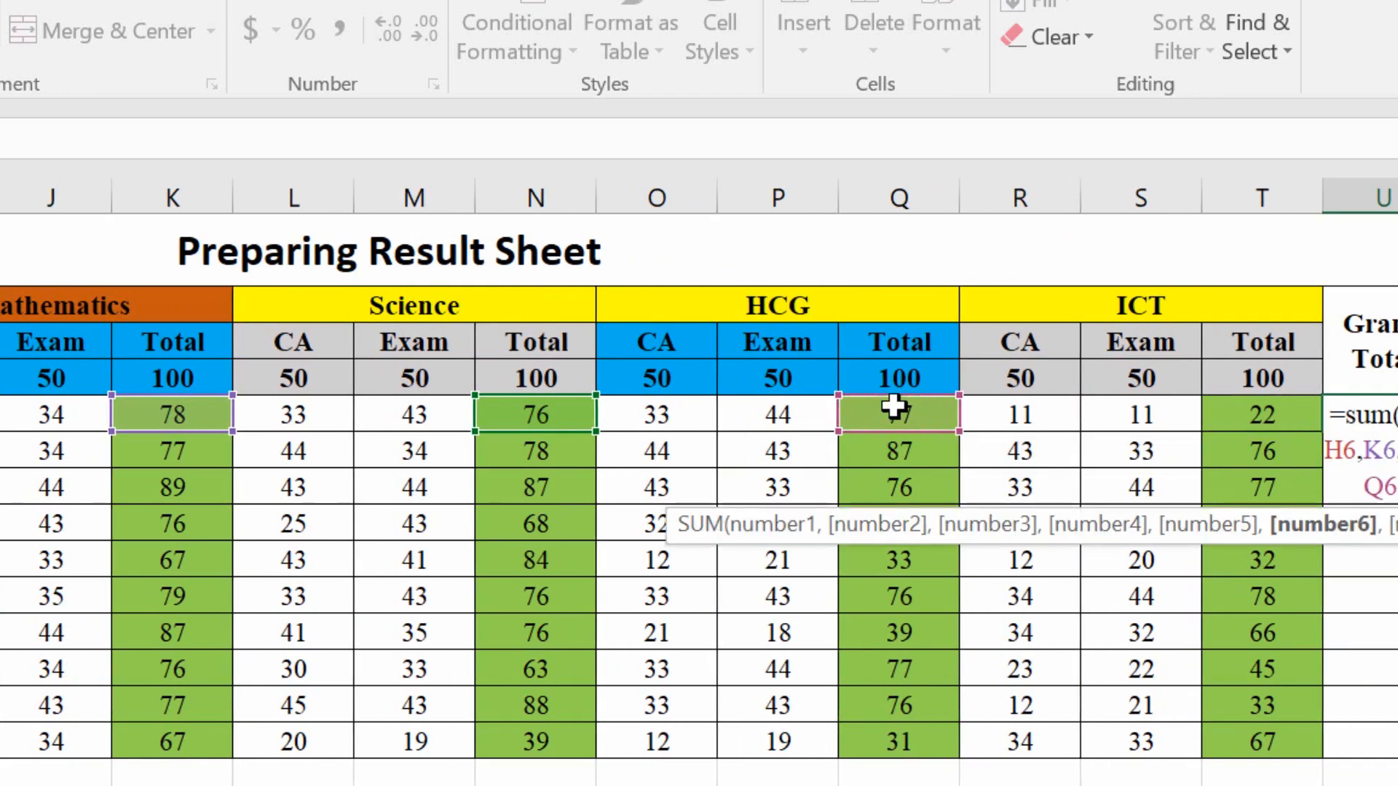
left_click(1258, 418)
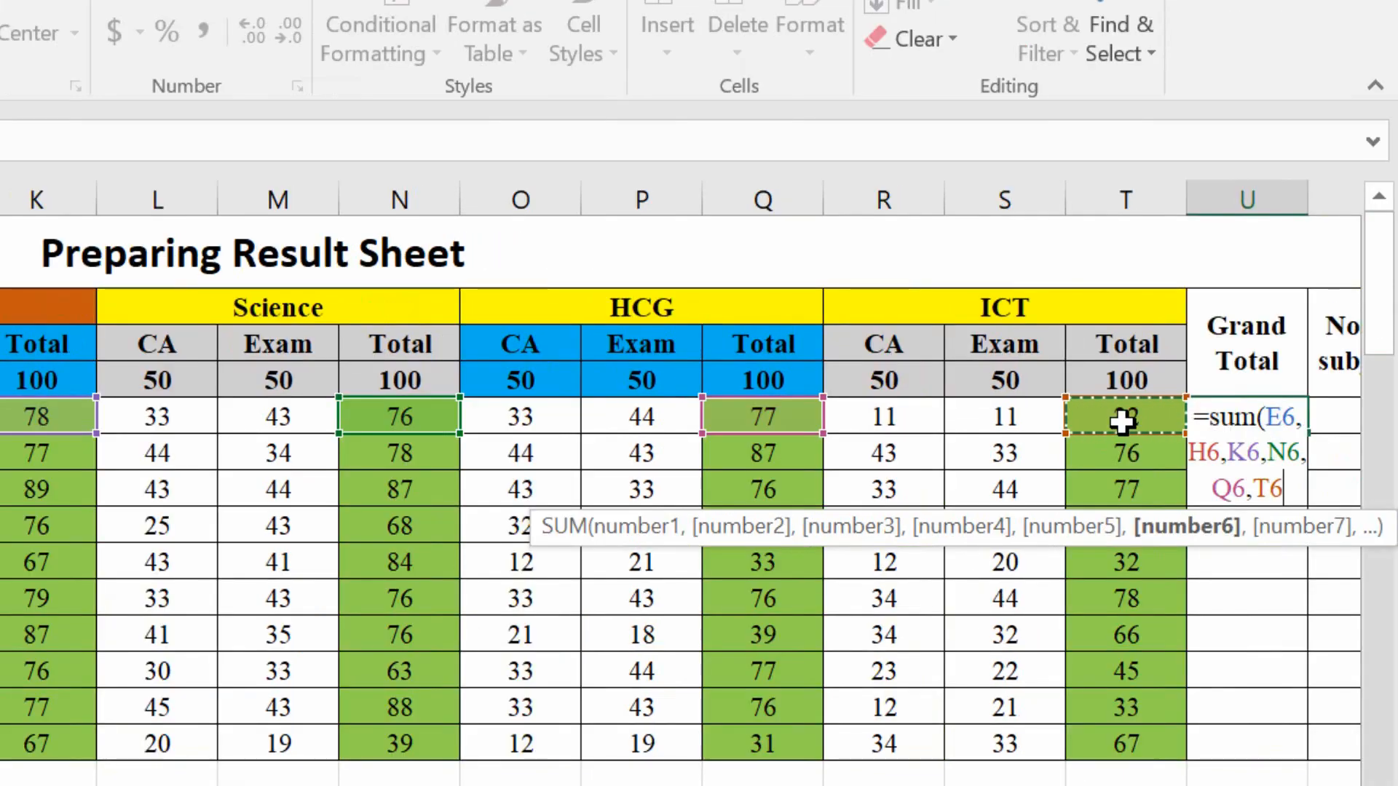
type(")")
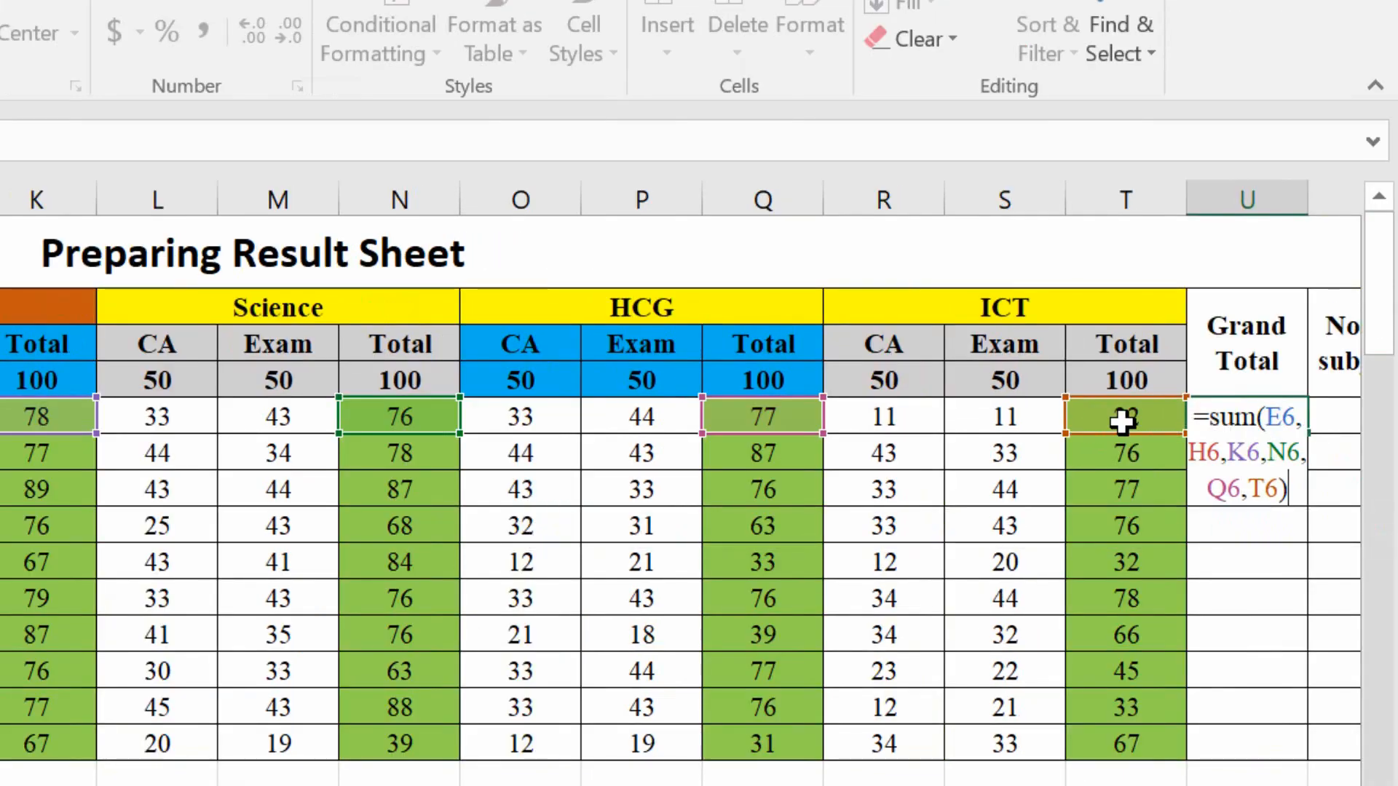
key("Return")
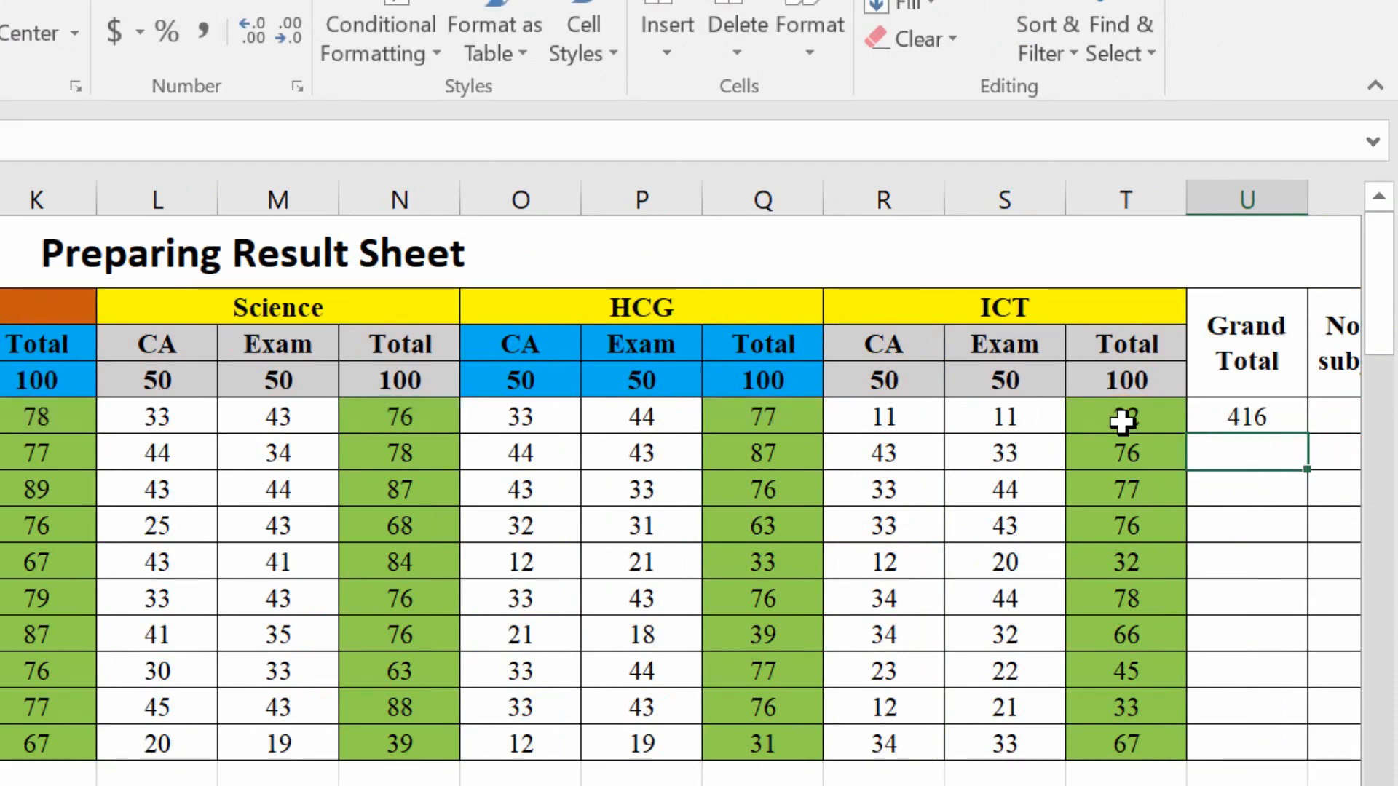
- Fill the Grand Total formula from U6 down through U15
scroll(699, 510, "right", 5)
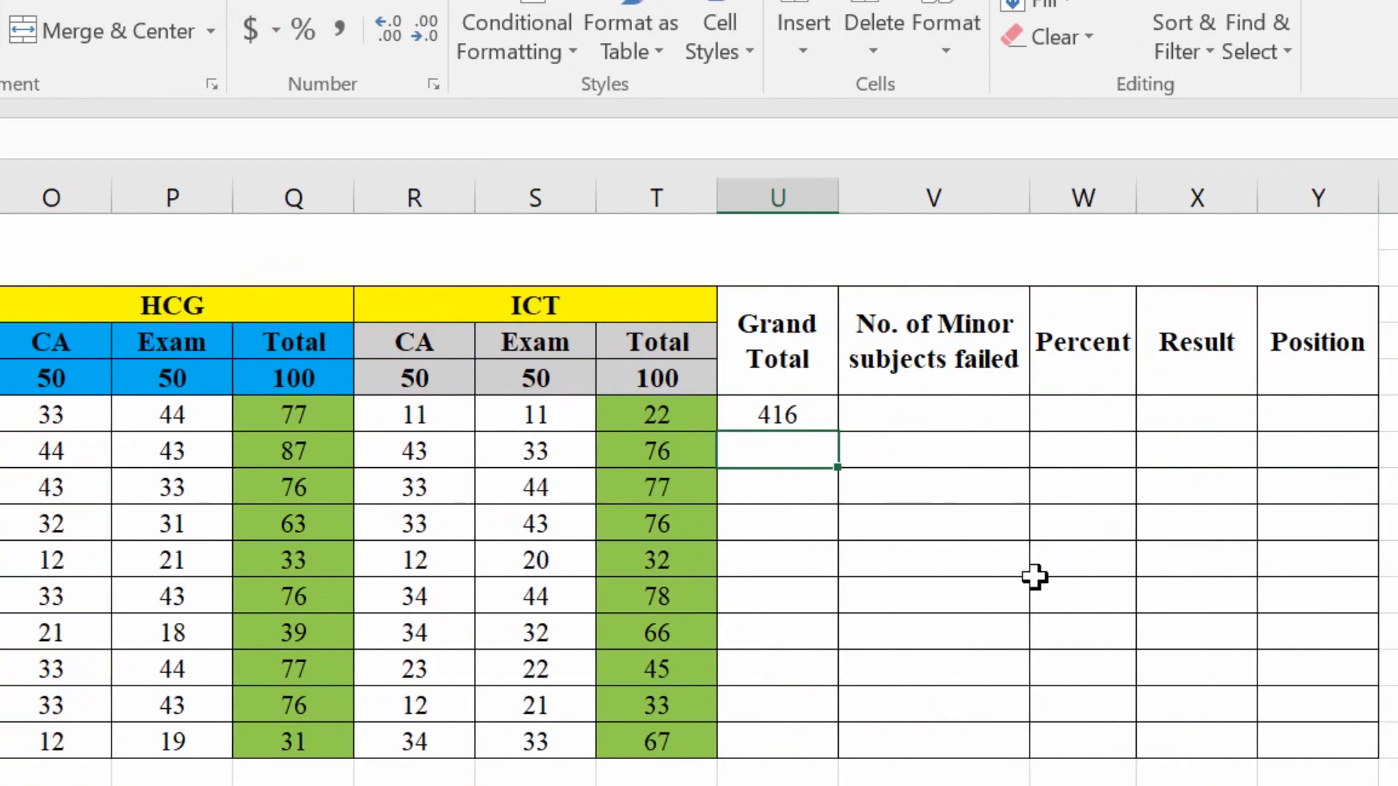
left_click(811, 413)
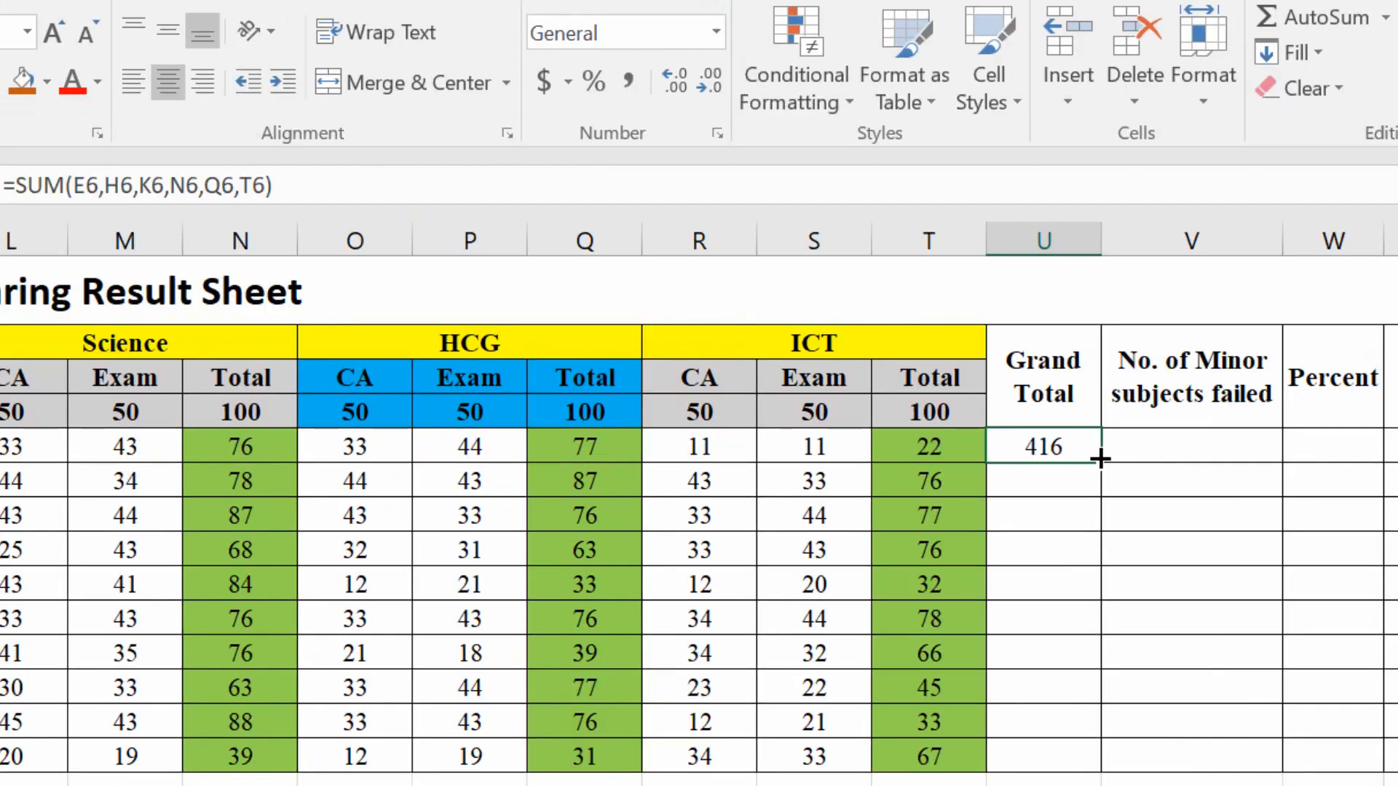
left_click_drag(1099, 458, 1101, 766)
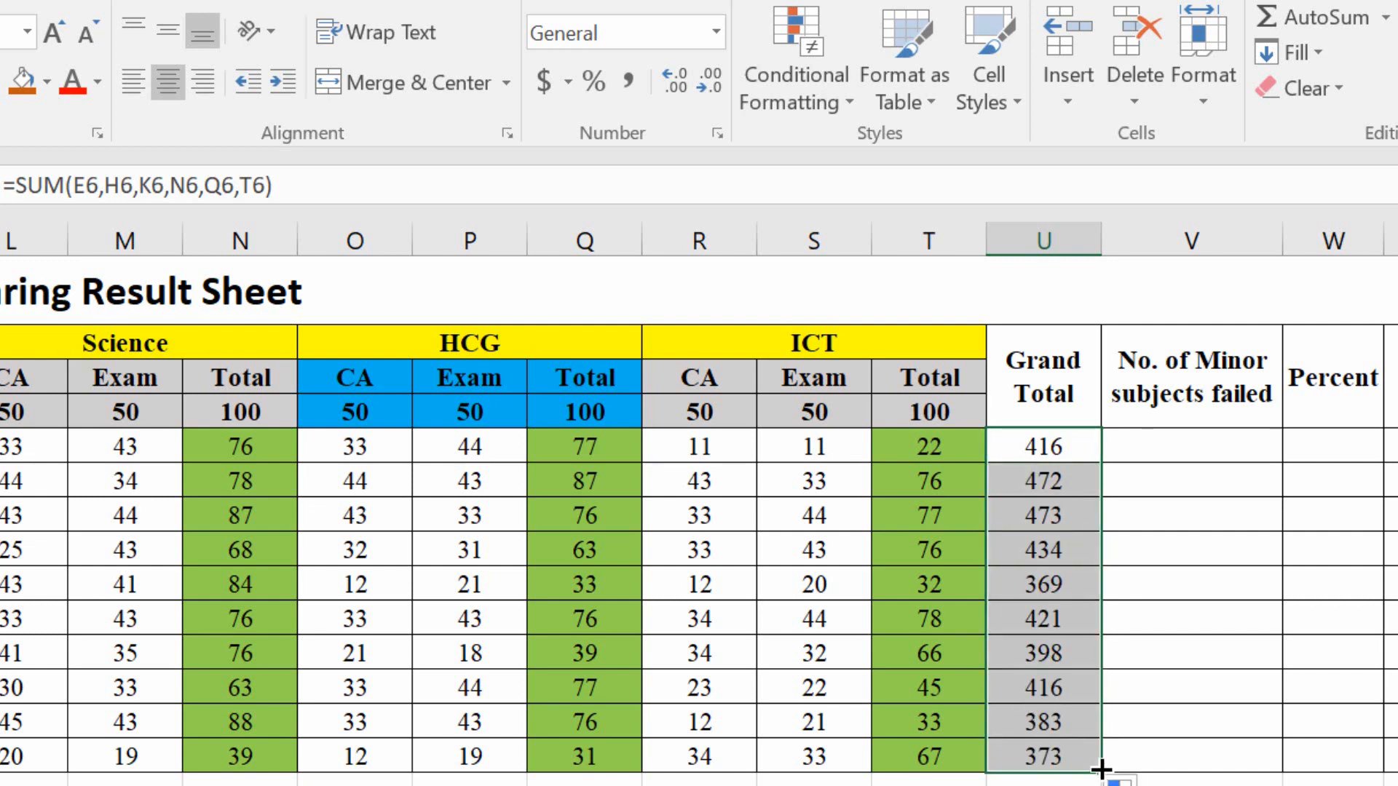
left_click(1172, 784)
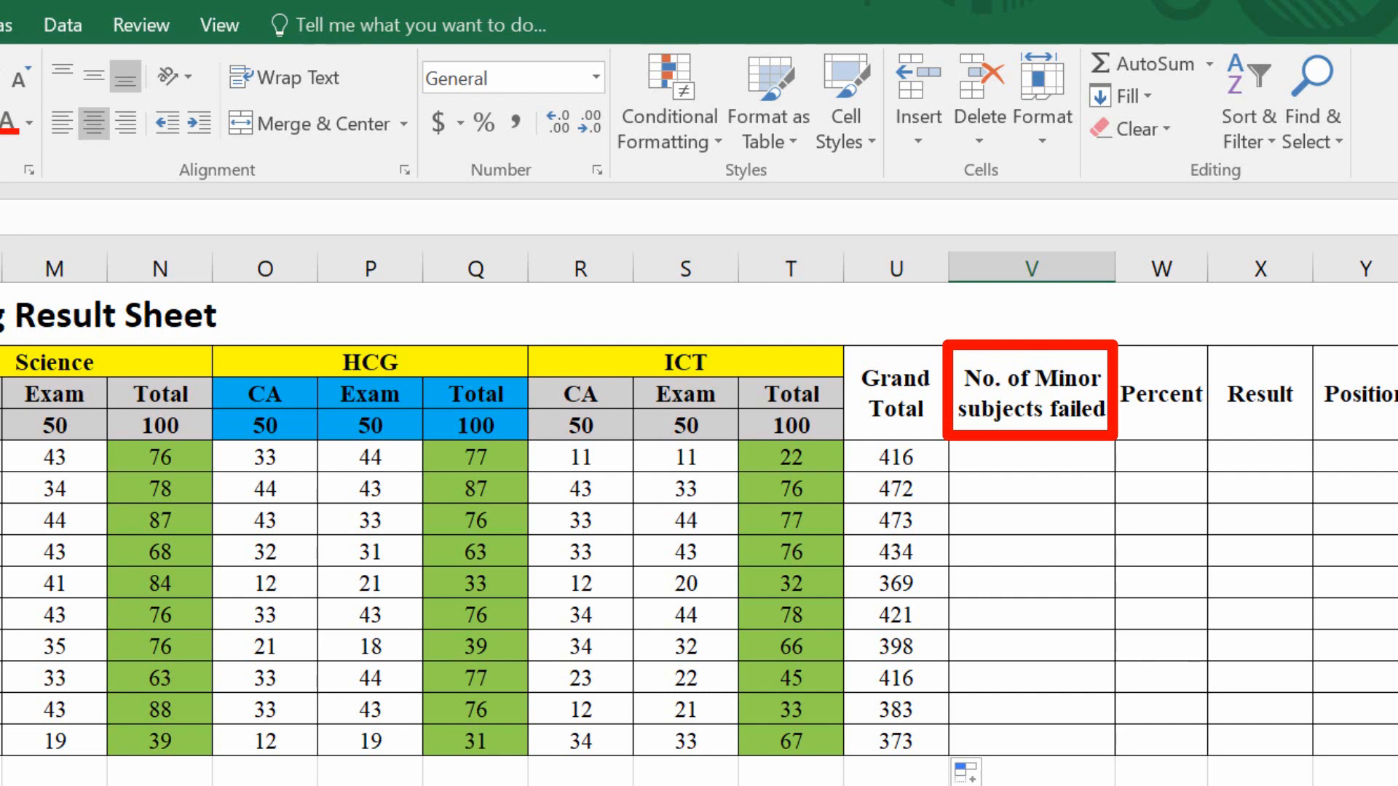
- Begin the No. of Minor subjects failed formula in V6 with =COUNTIF(N6,"<40") for the Science total
left_click(1058, 453)
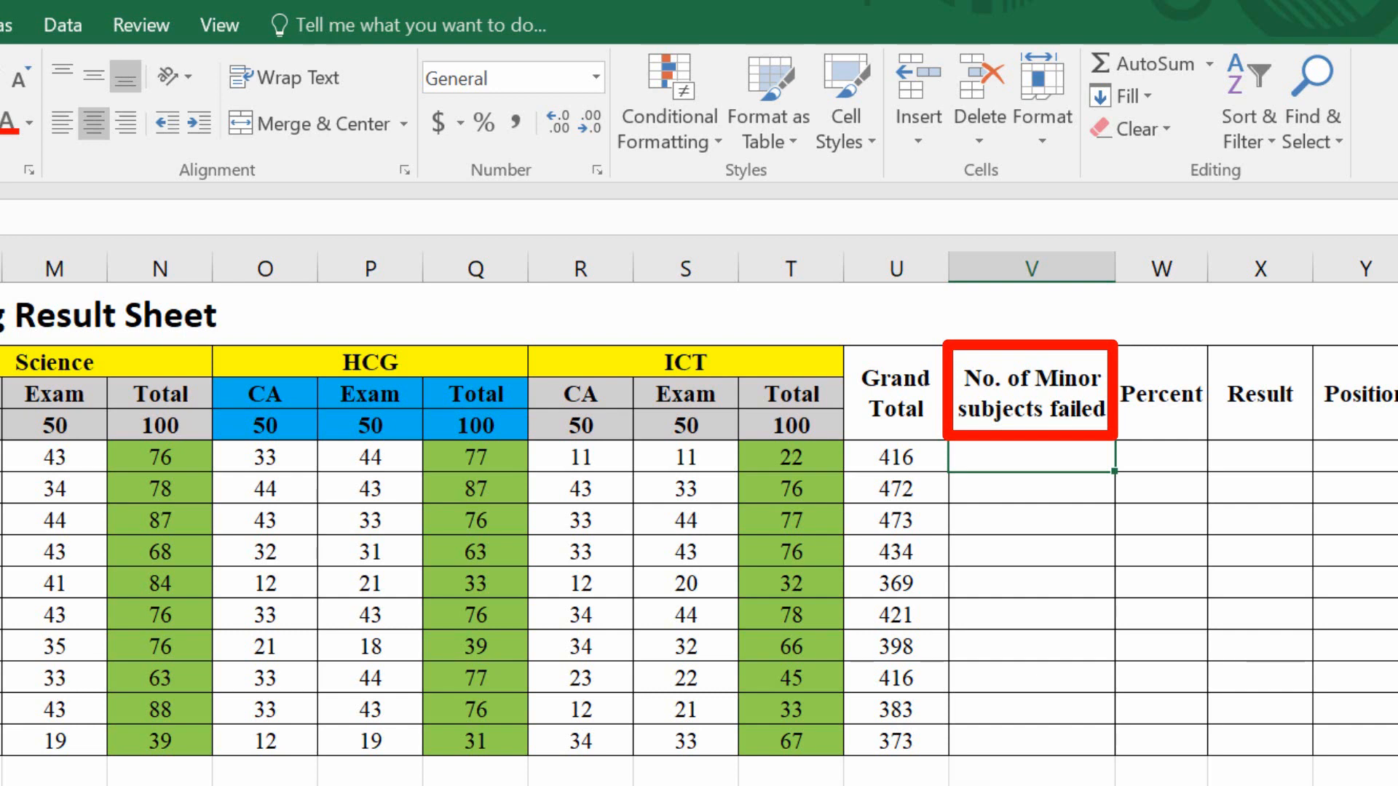
type("=coun")
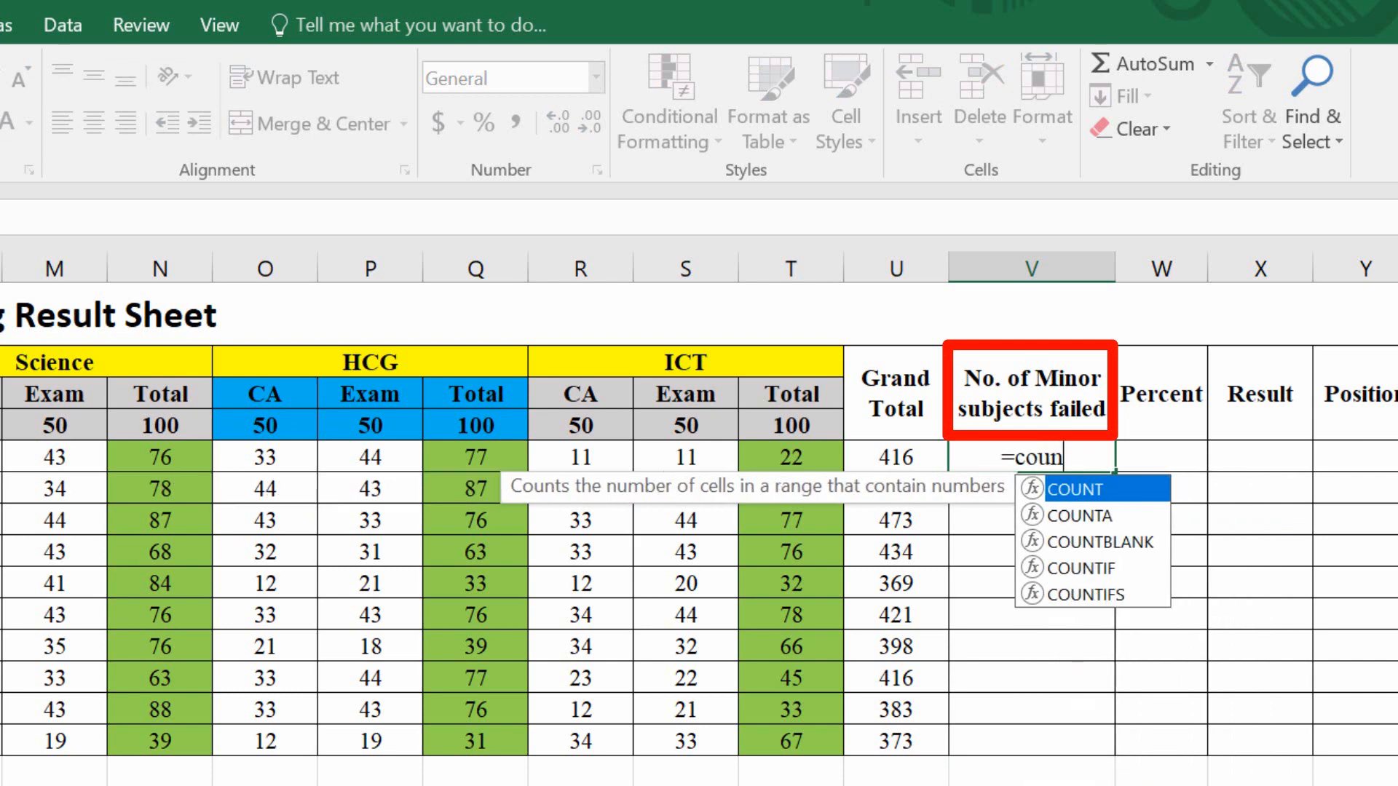
type("tif(")
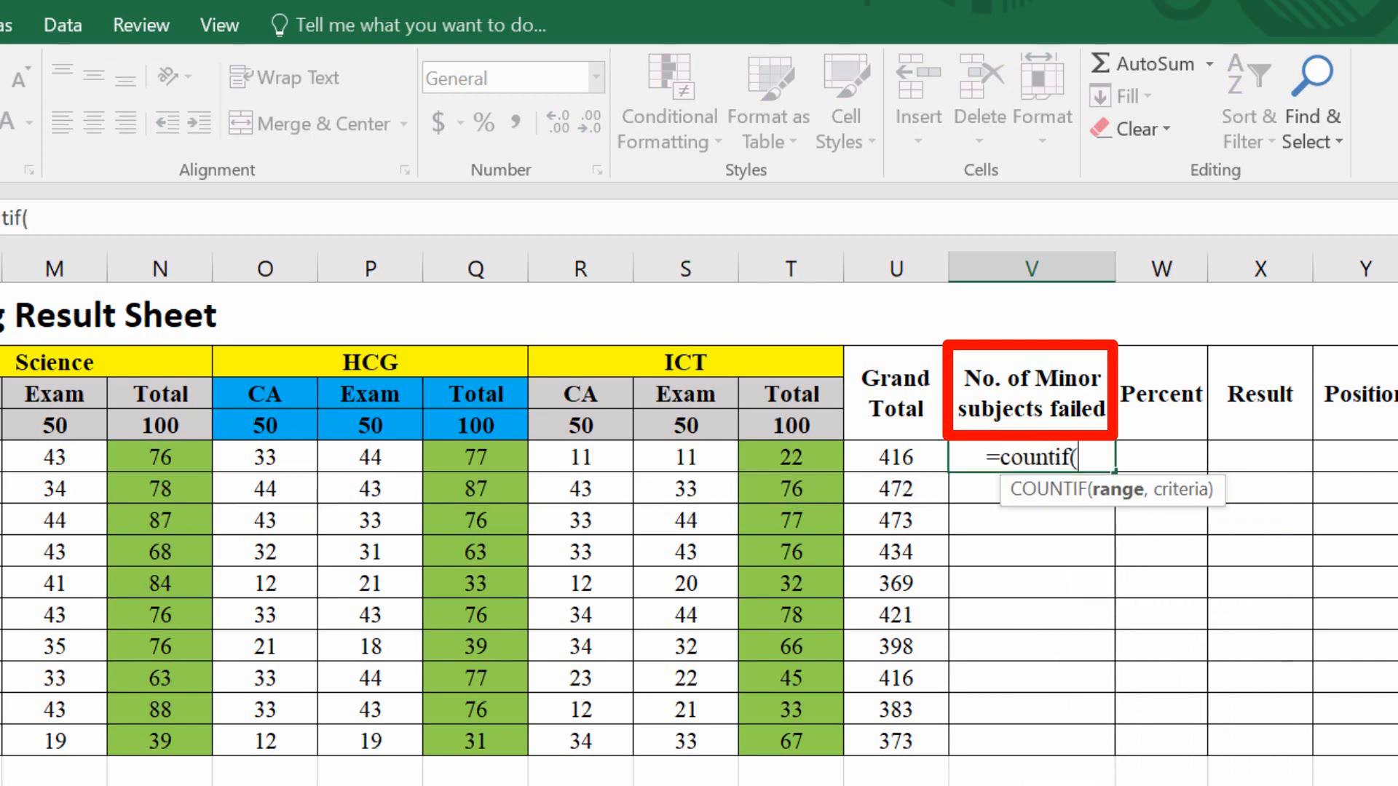
left_click(181, 458)
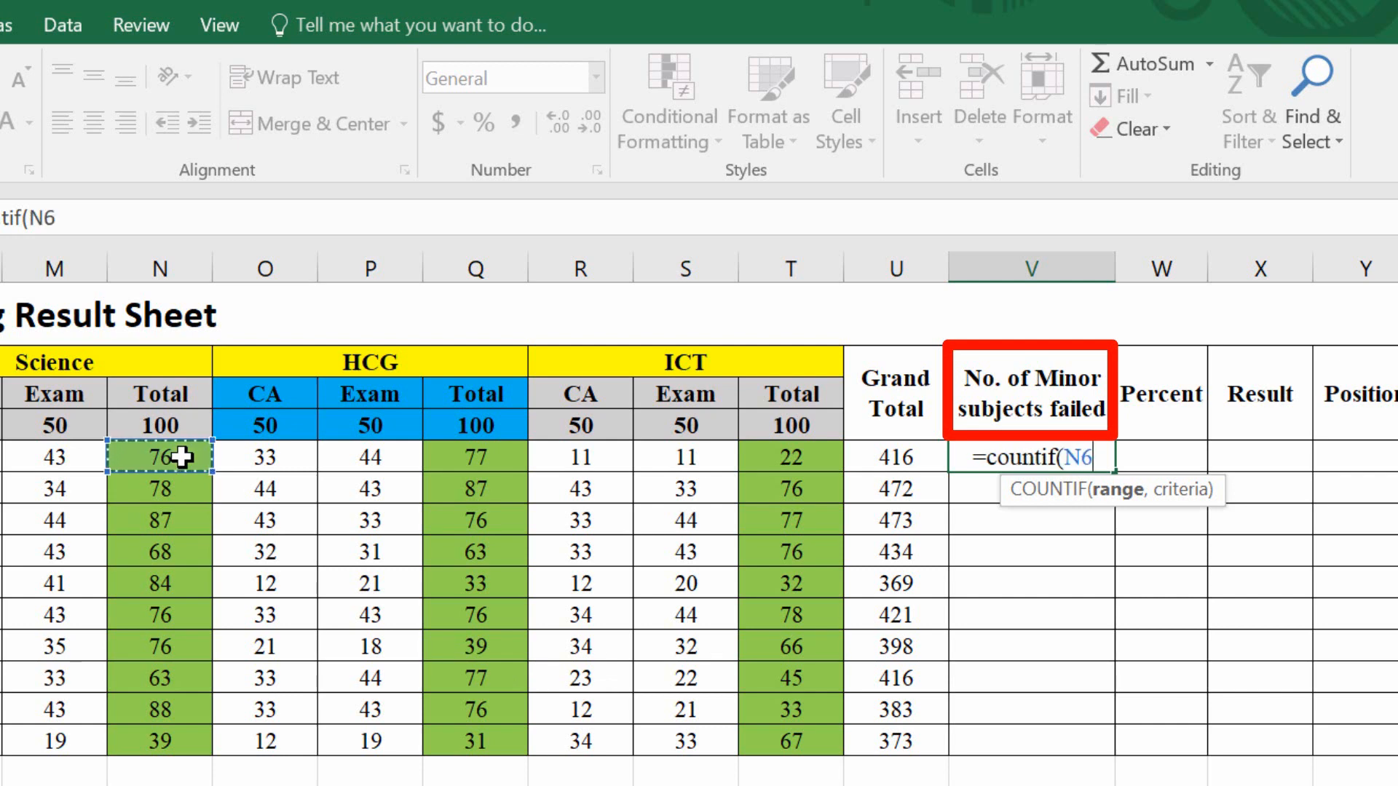
type(",\"<")
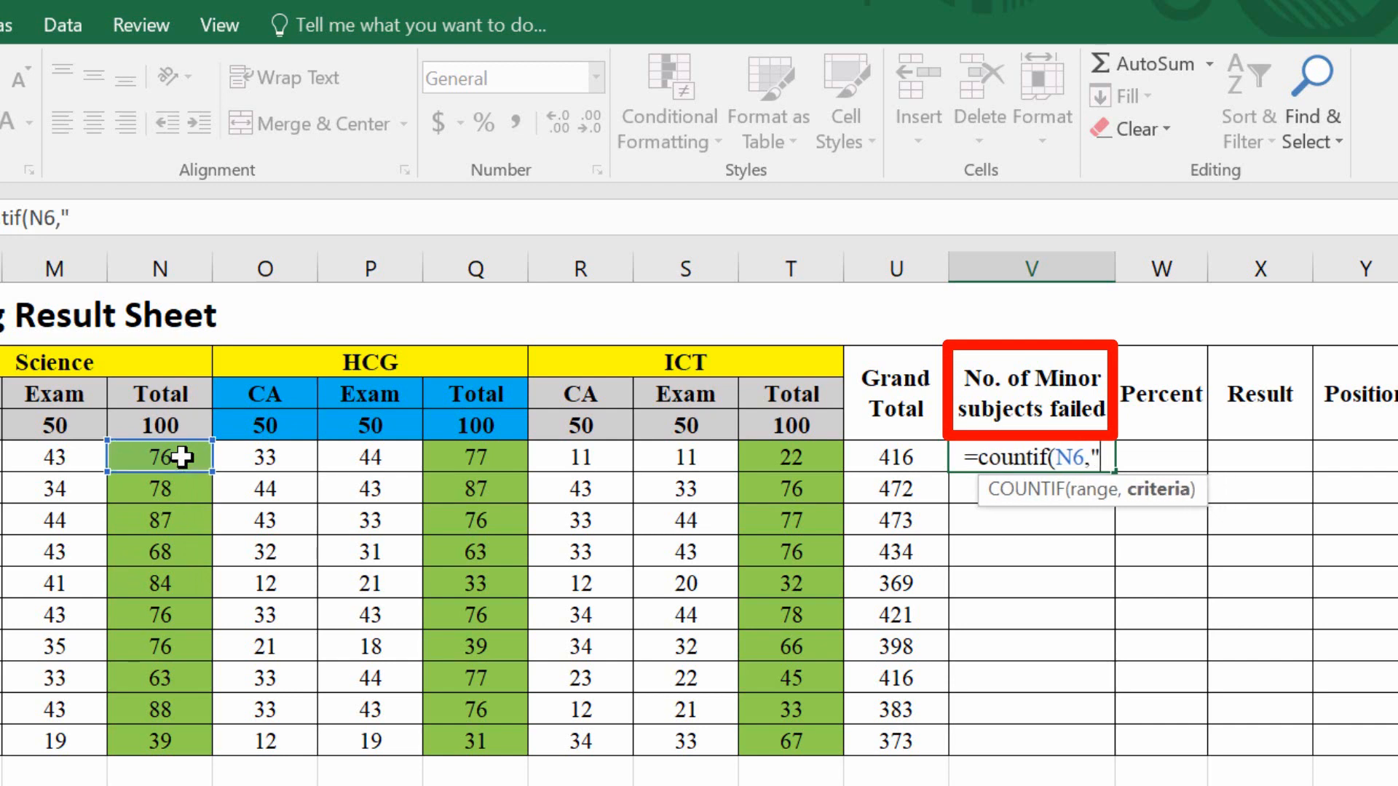
type("40")
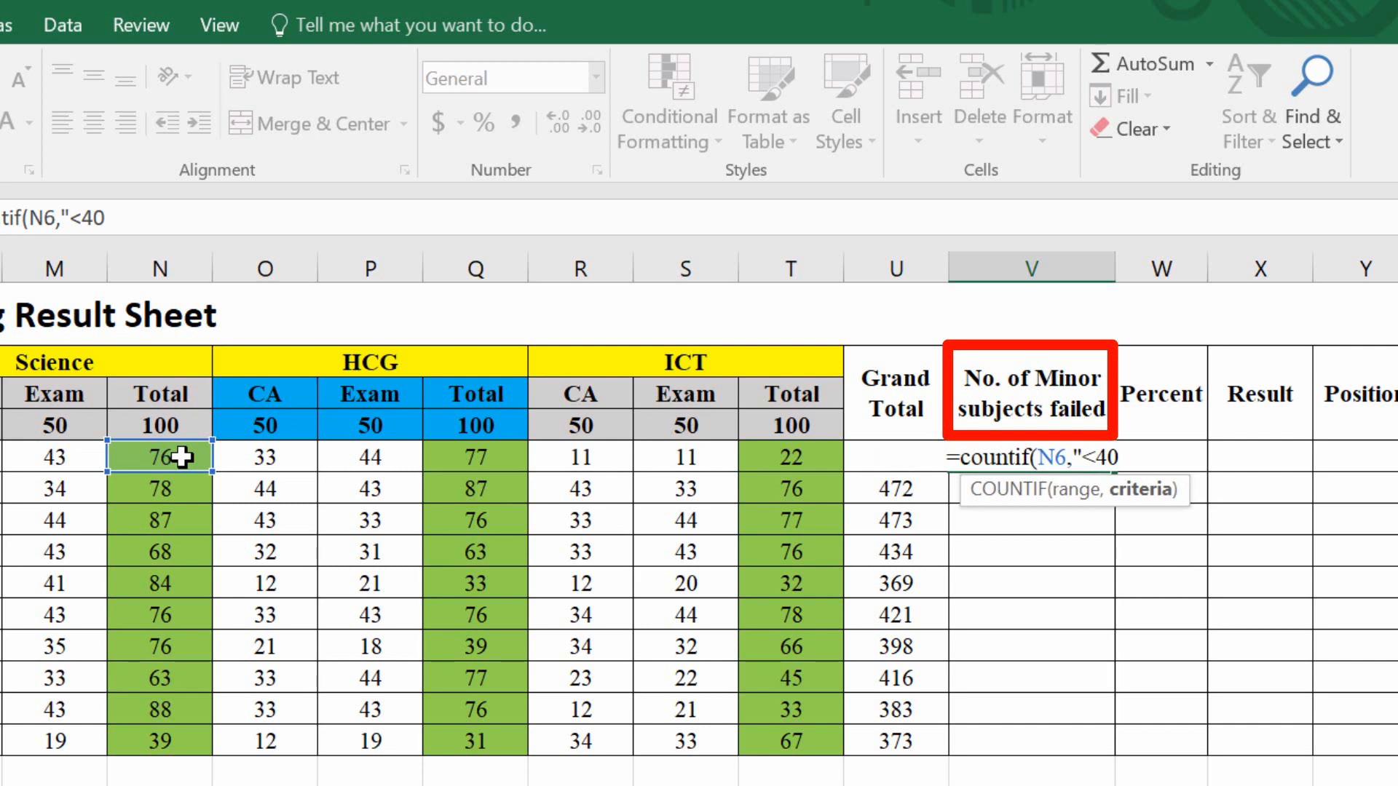
type("\")")
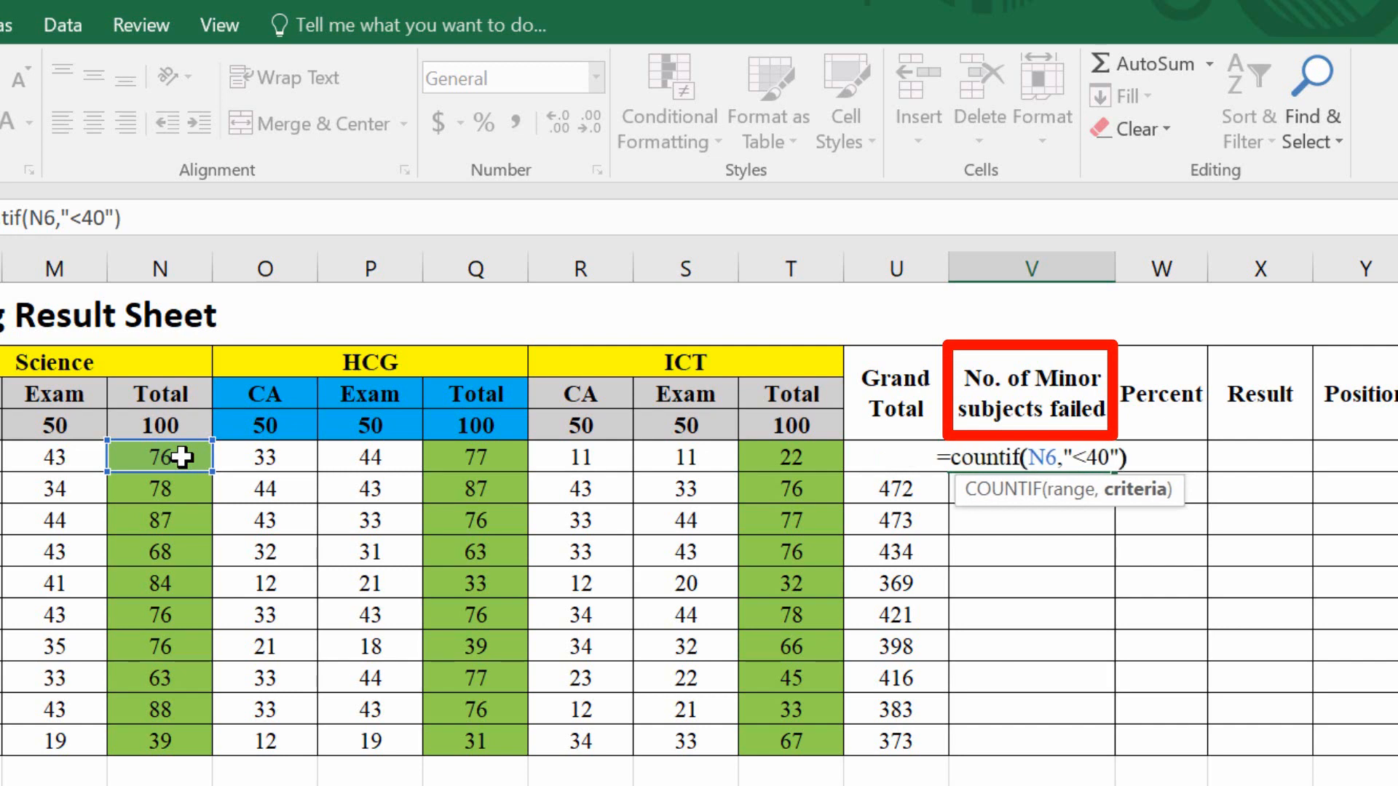
- Extend the V6 formula with +COUNTIF(Q6,"<40") for the HCG total
type("+")
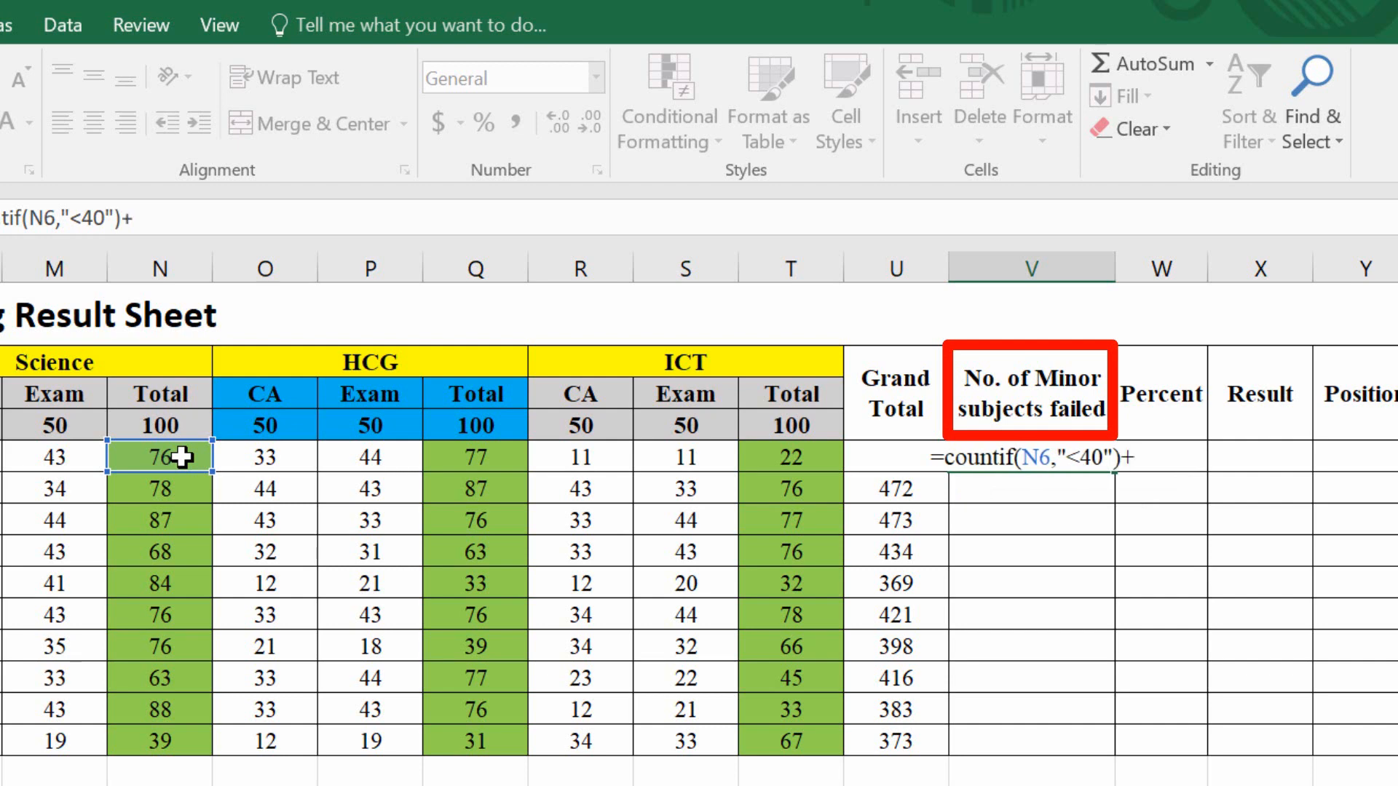
type("countif")
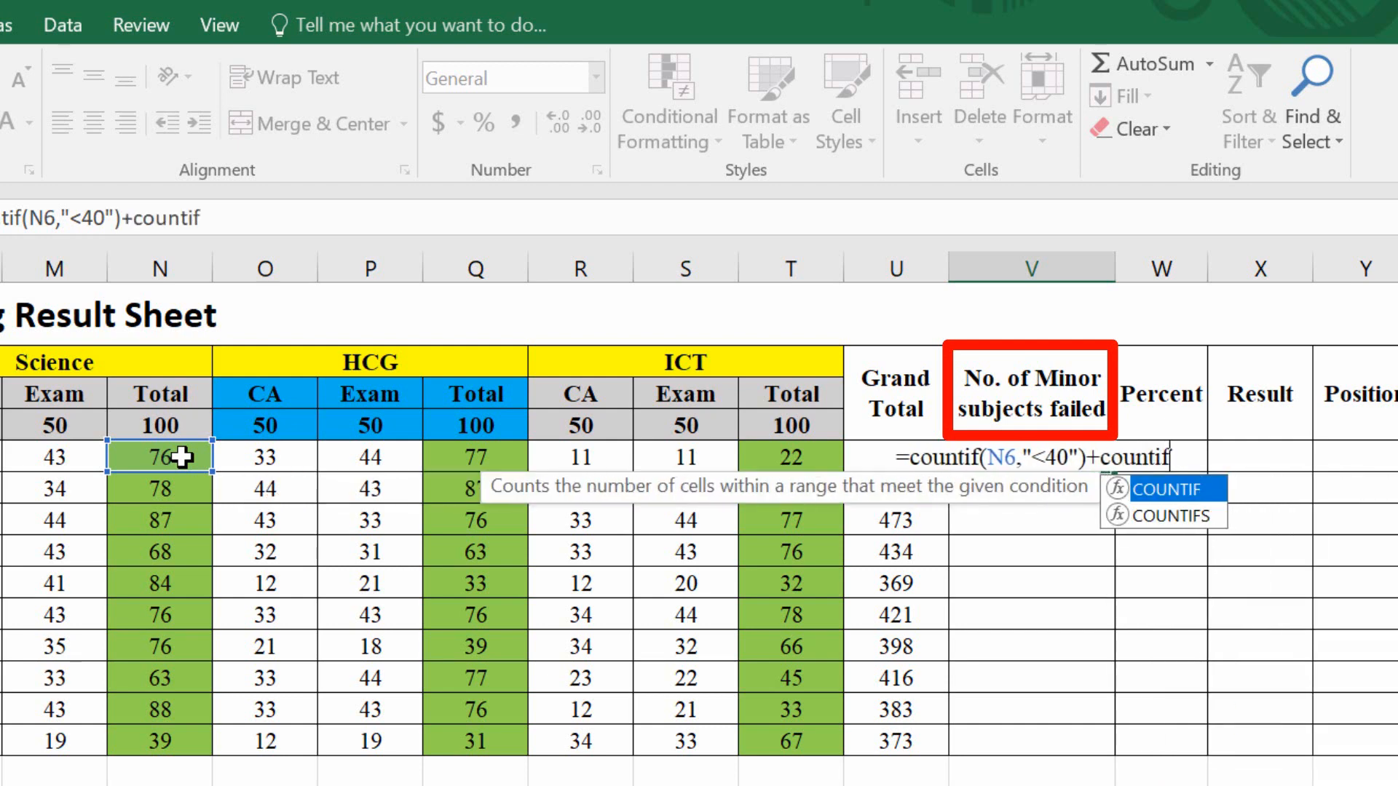
type("(")
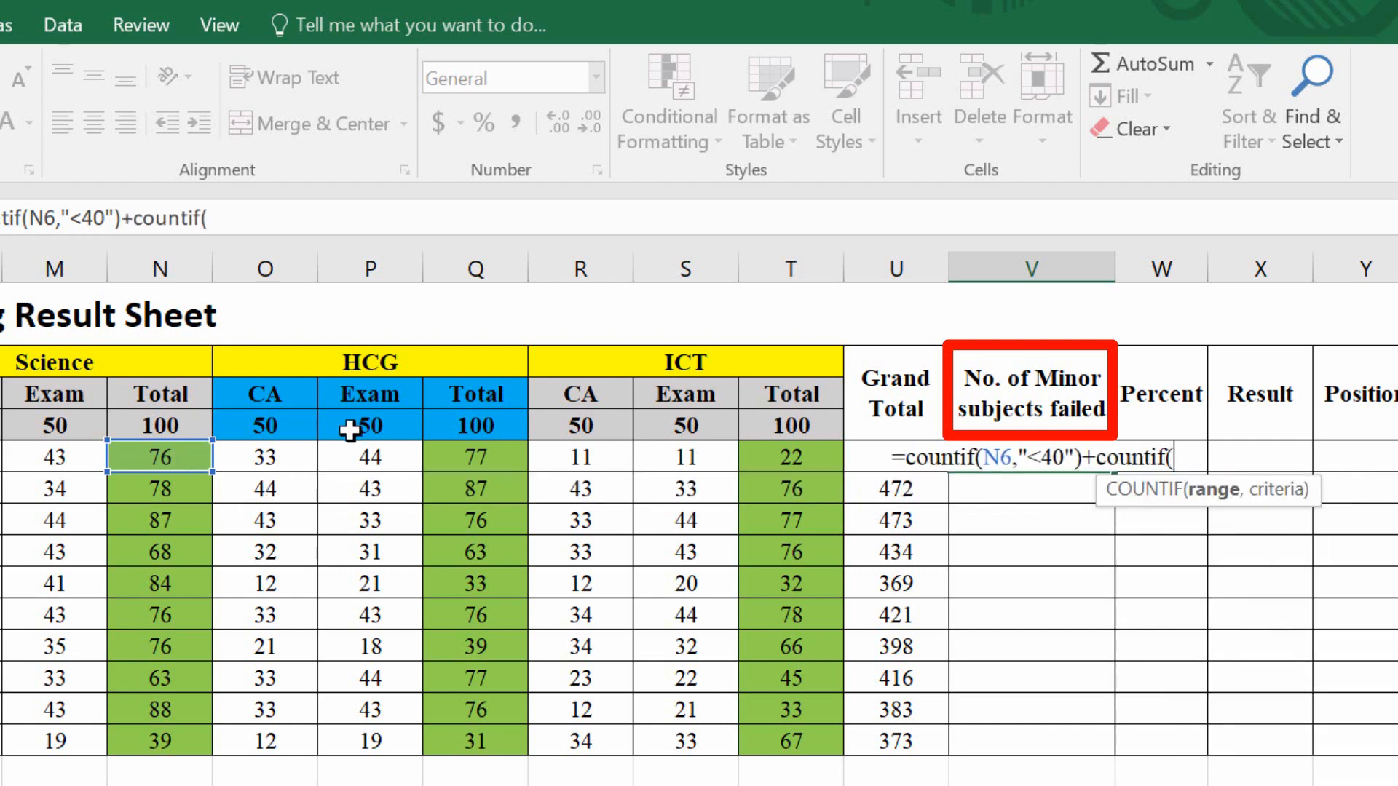
left_click(468, 459)
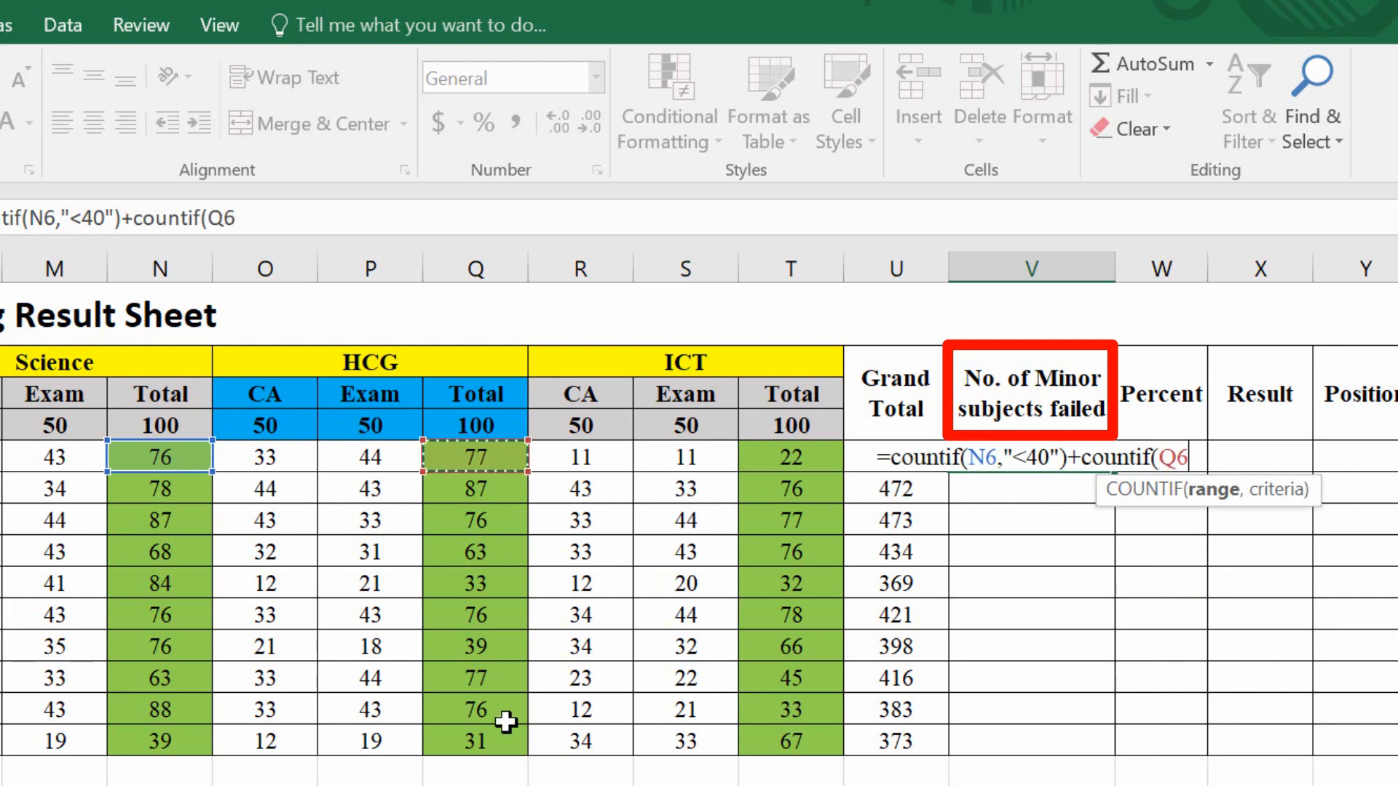
type(",\"")
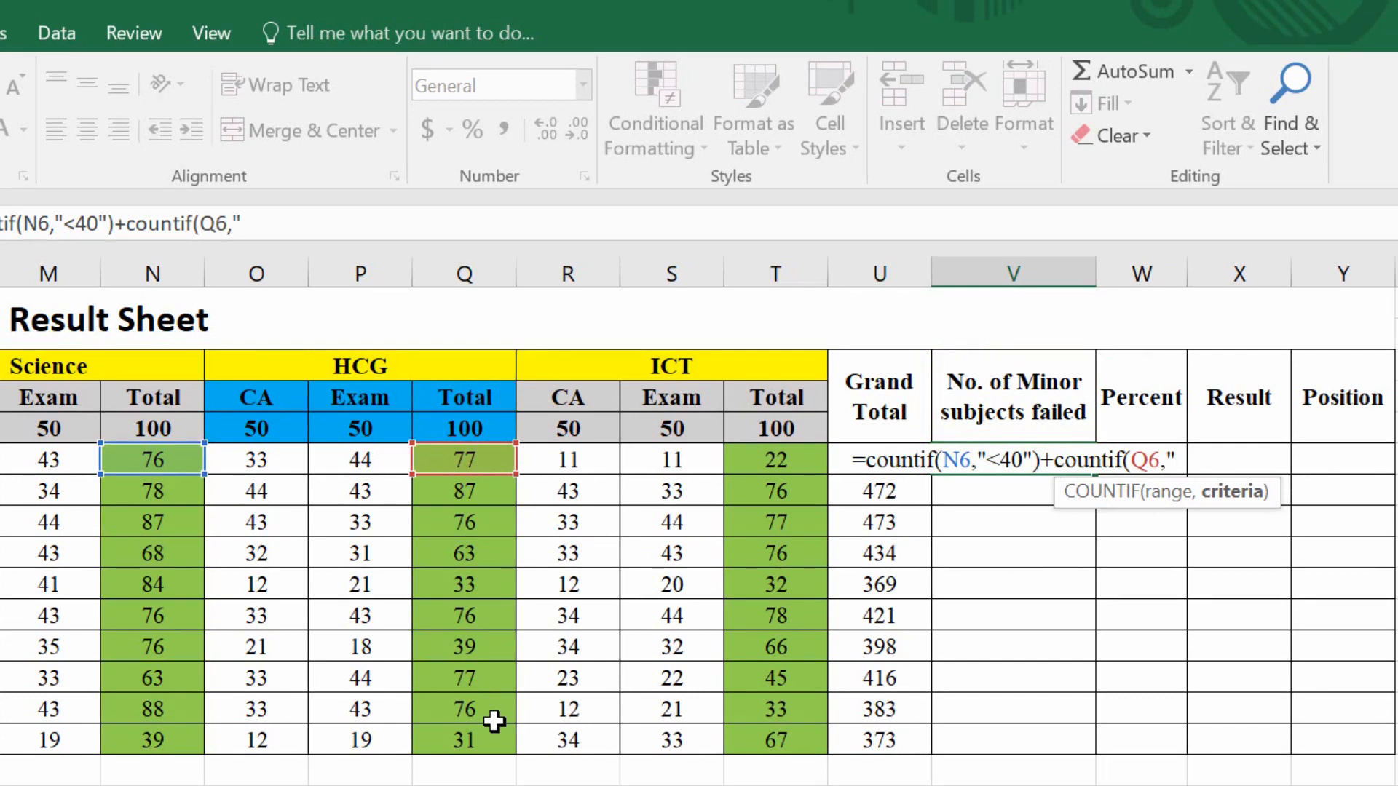
type("<40")
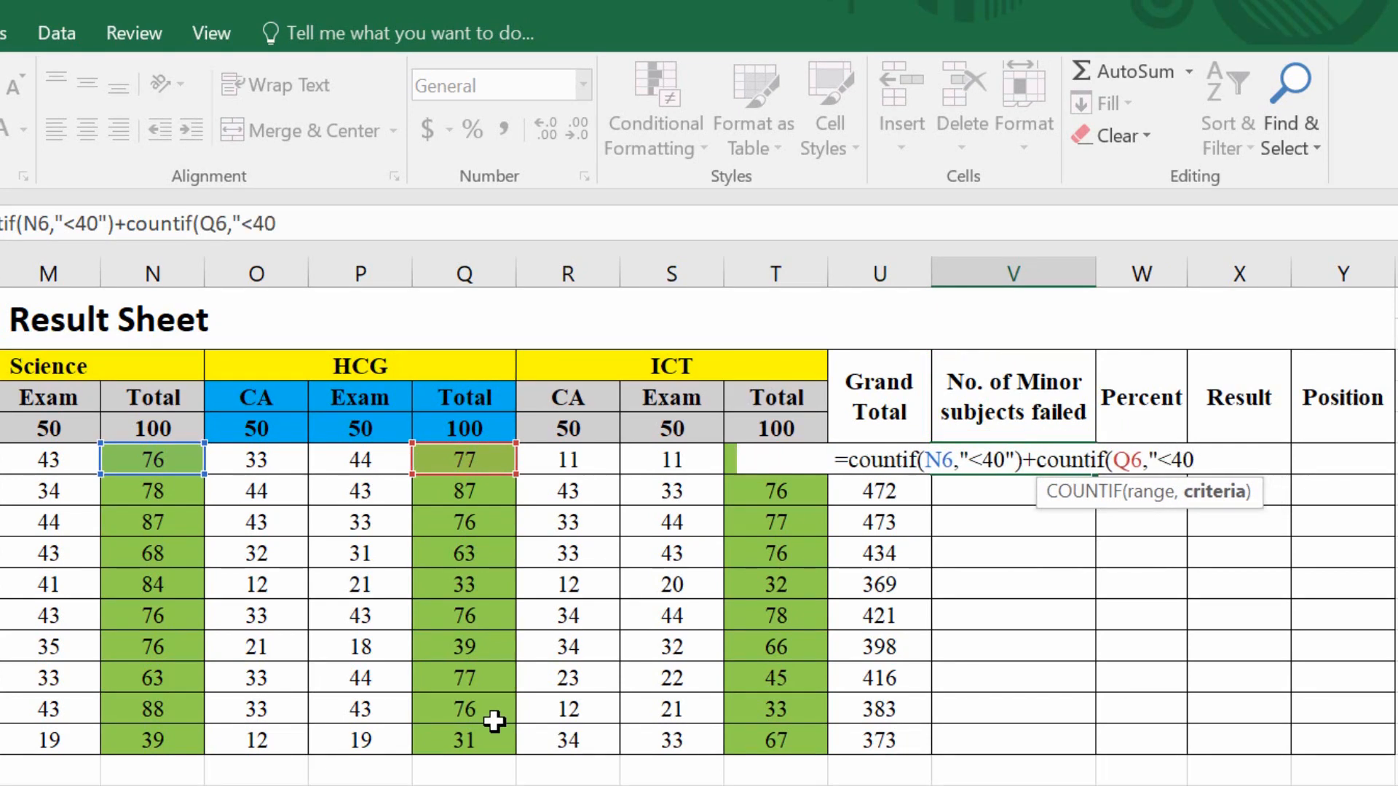
type("\"")
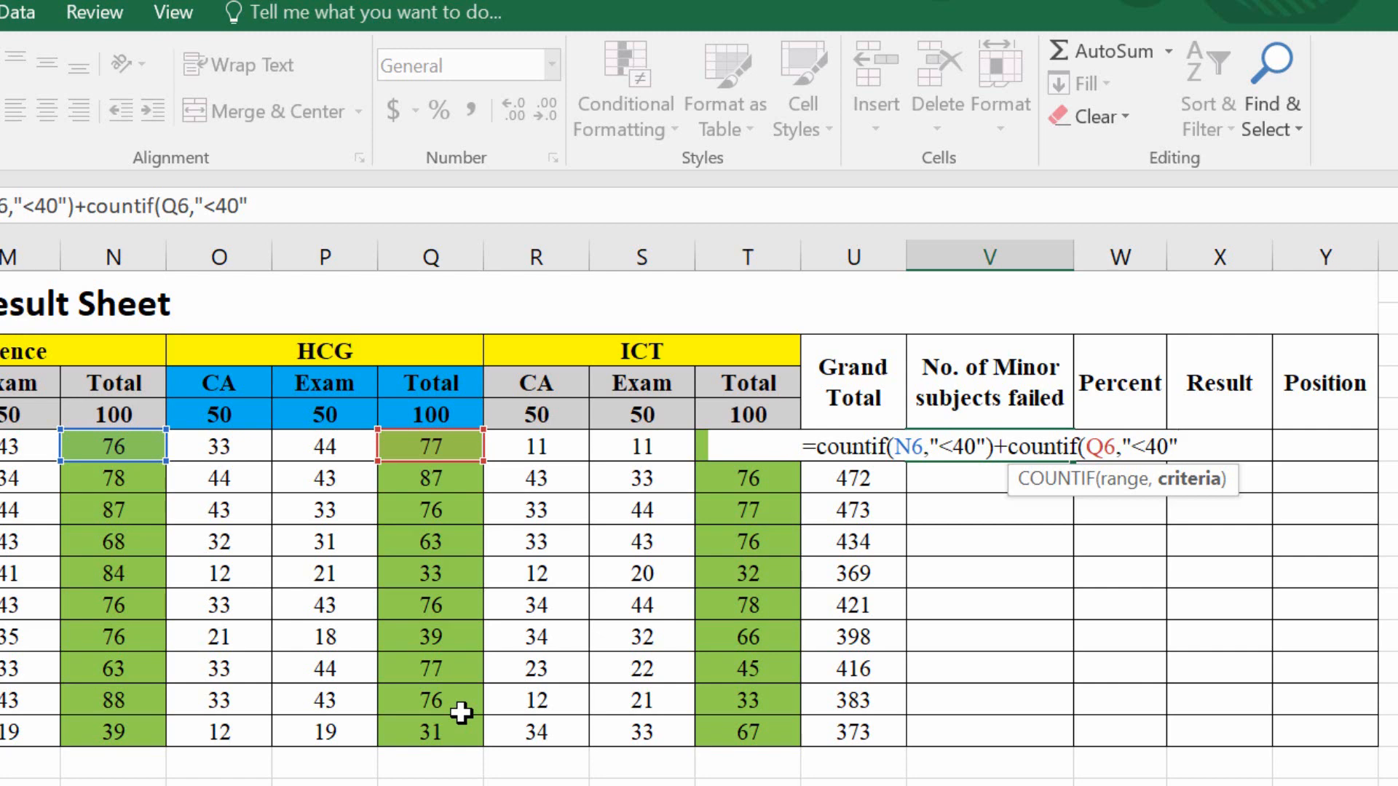
type(")")
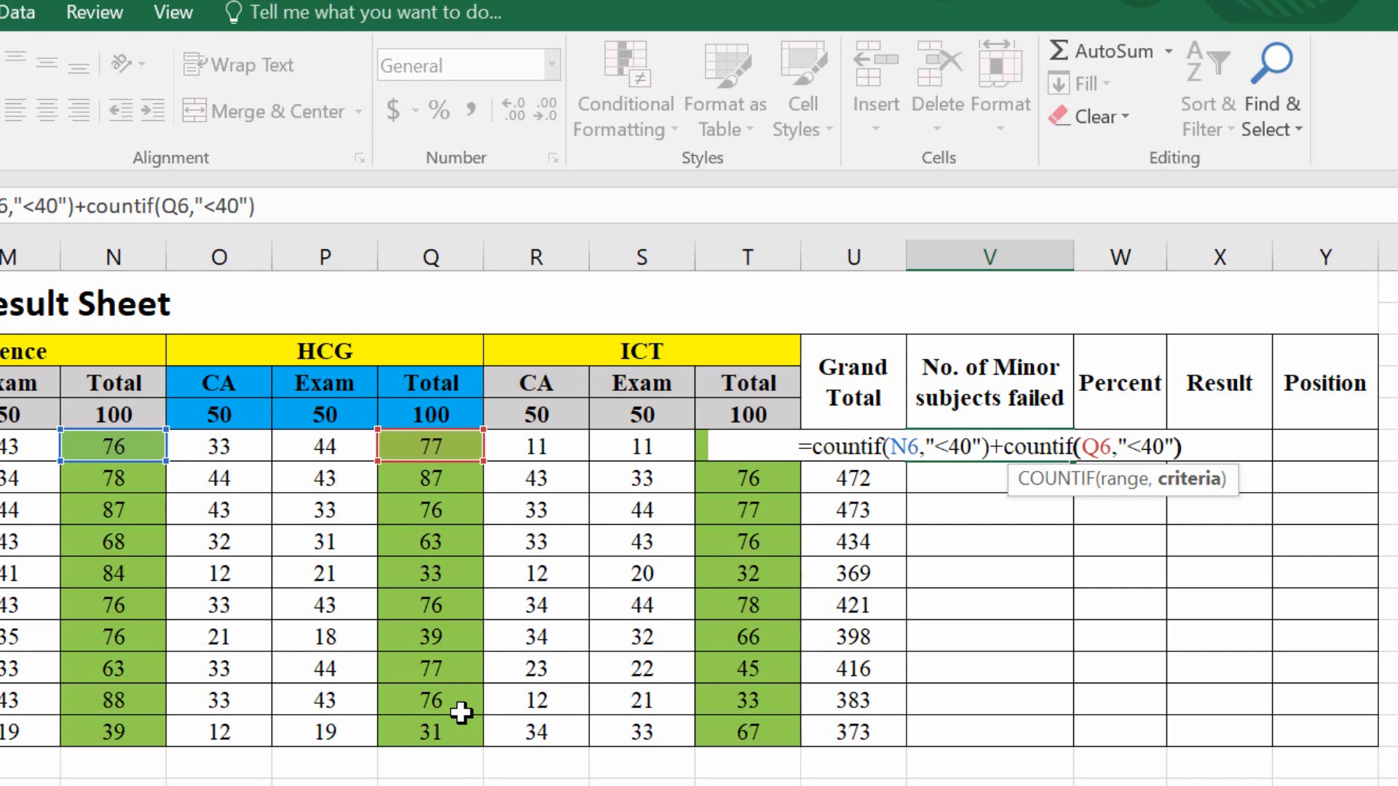
- Add +COUNTIF(T6,"<40") for the ICT total to the V6 formula and enter it, keeping V6 selected
type("+co")
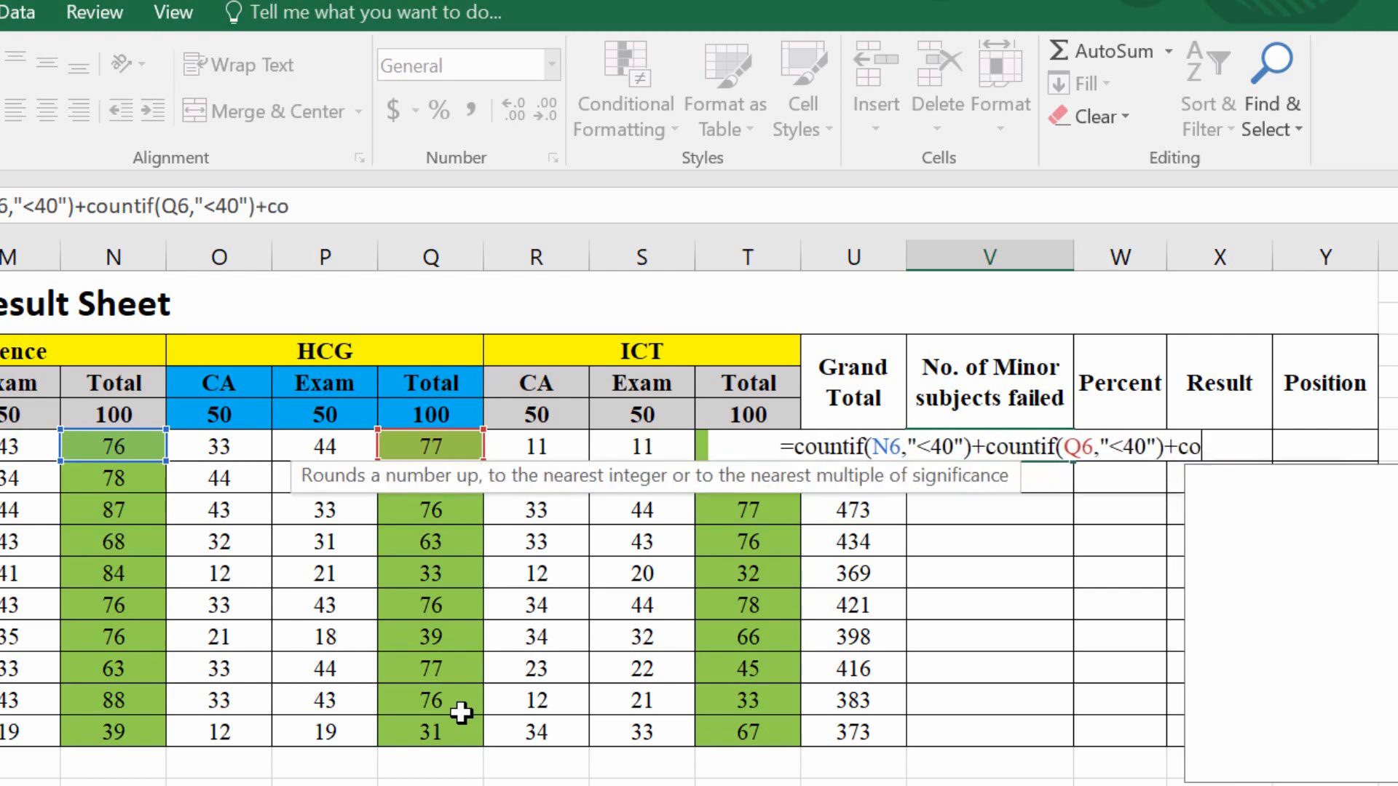
type("untif")
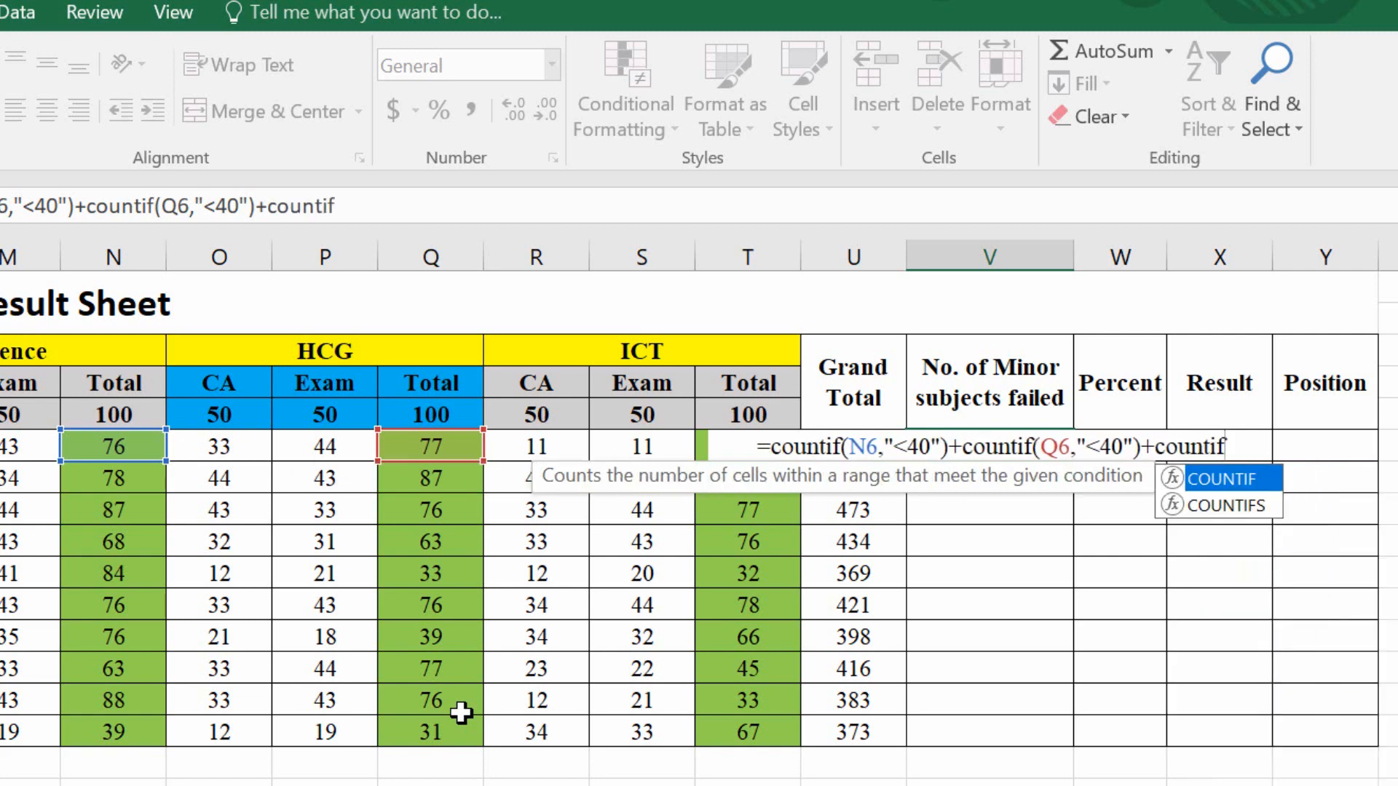
type("(")
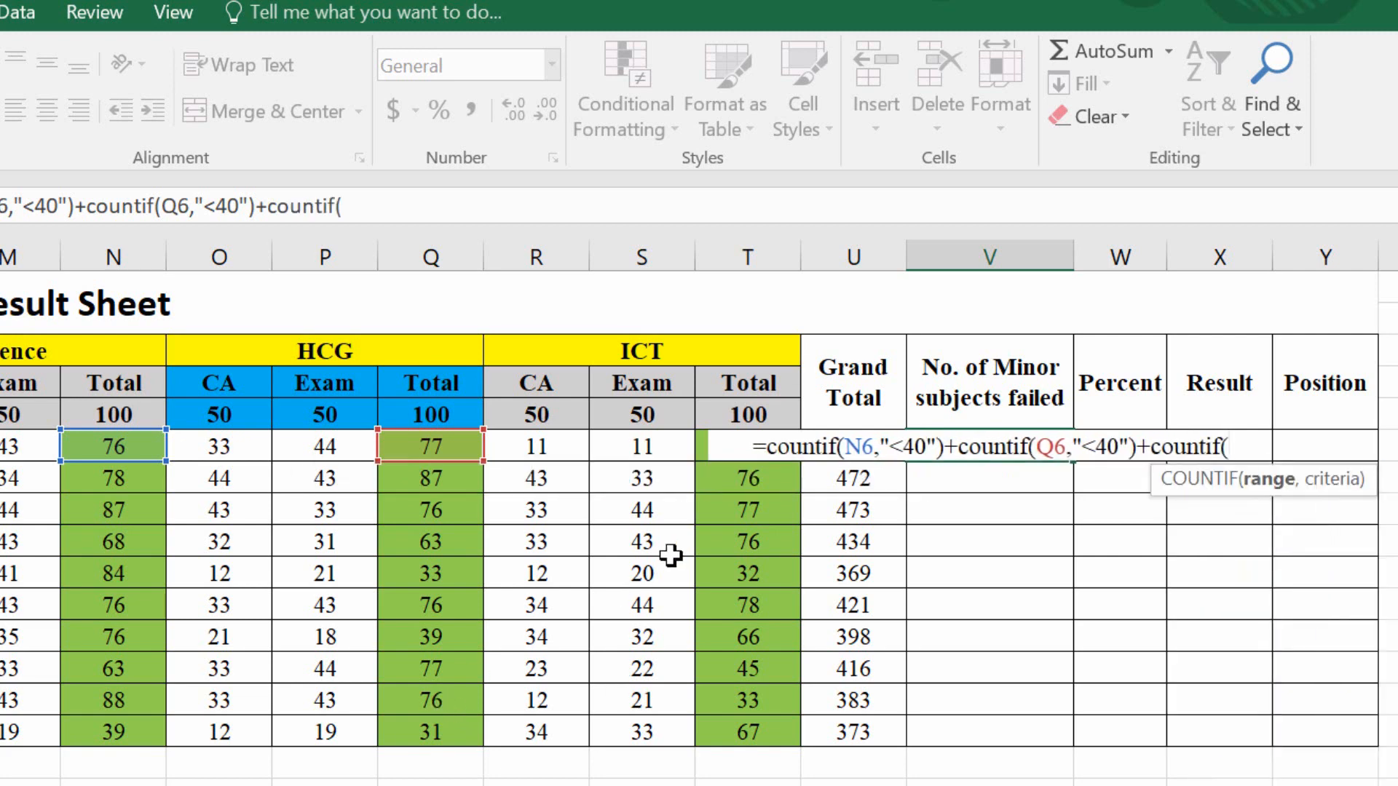
left_click(696, 446)
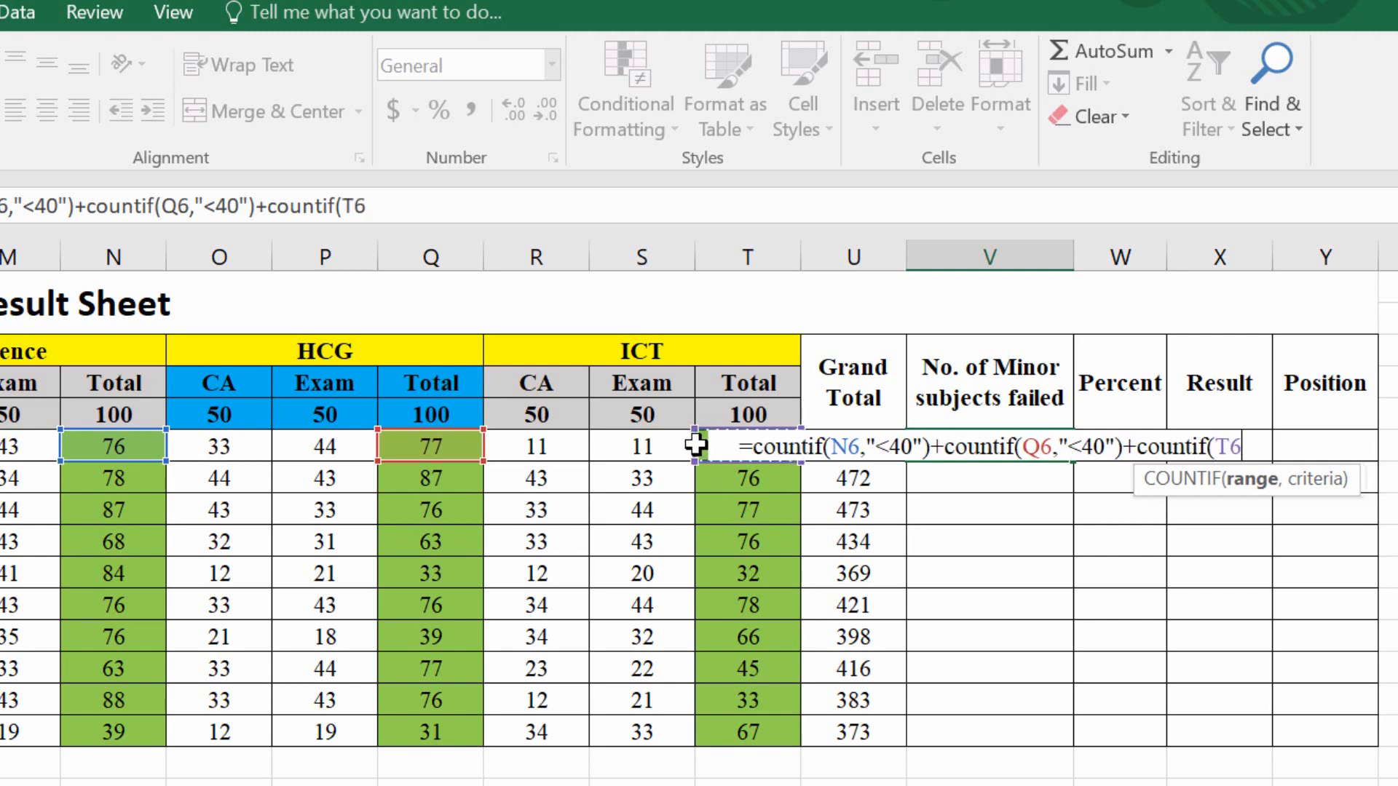
type(",\"<40")
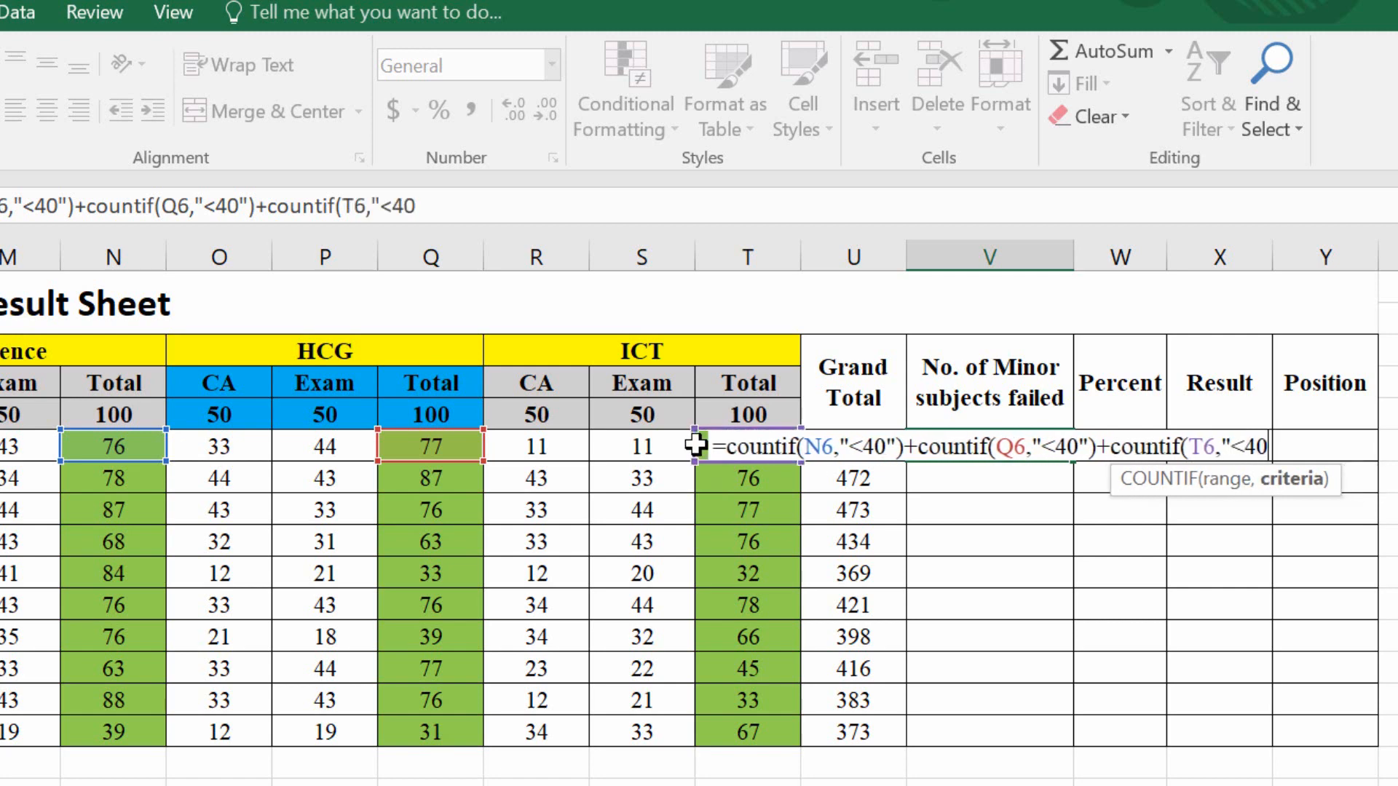
type("\")")
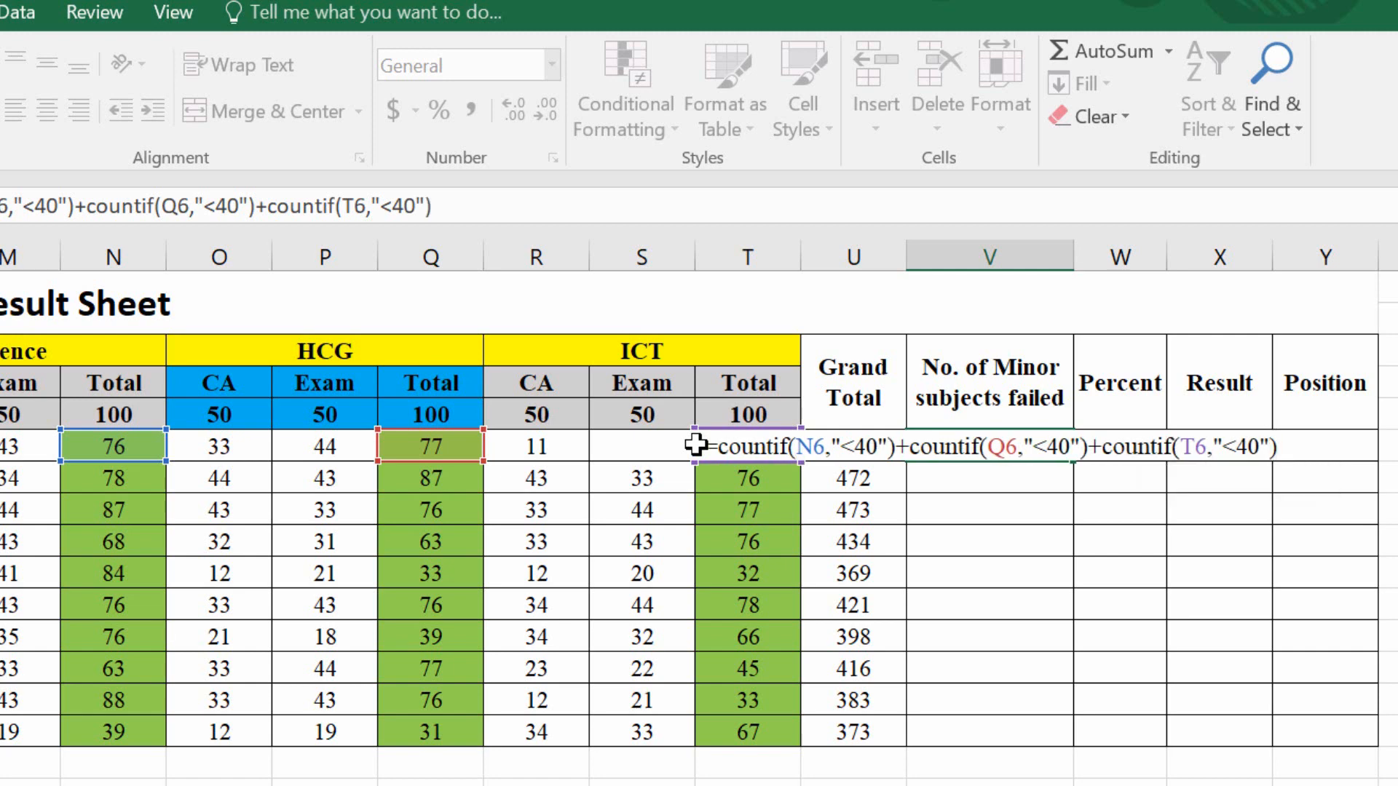
key("ctrl+Return")
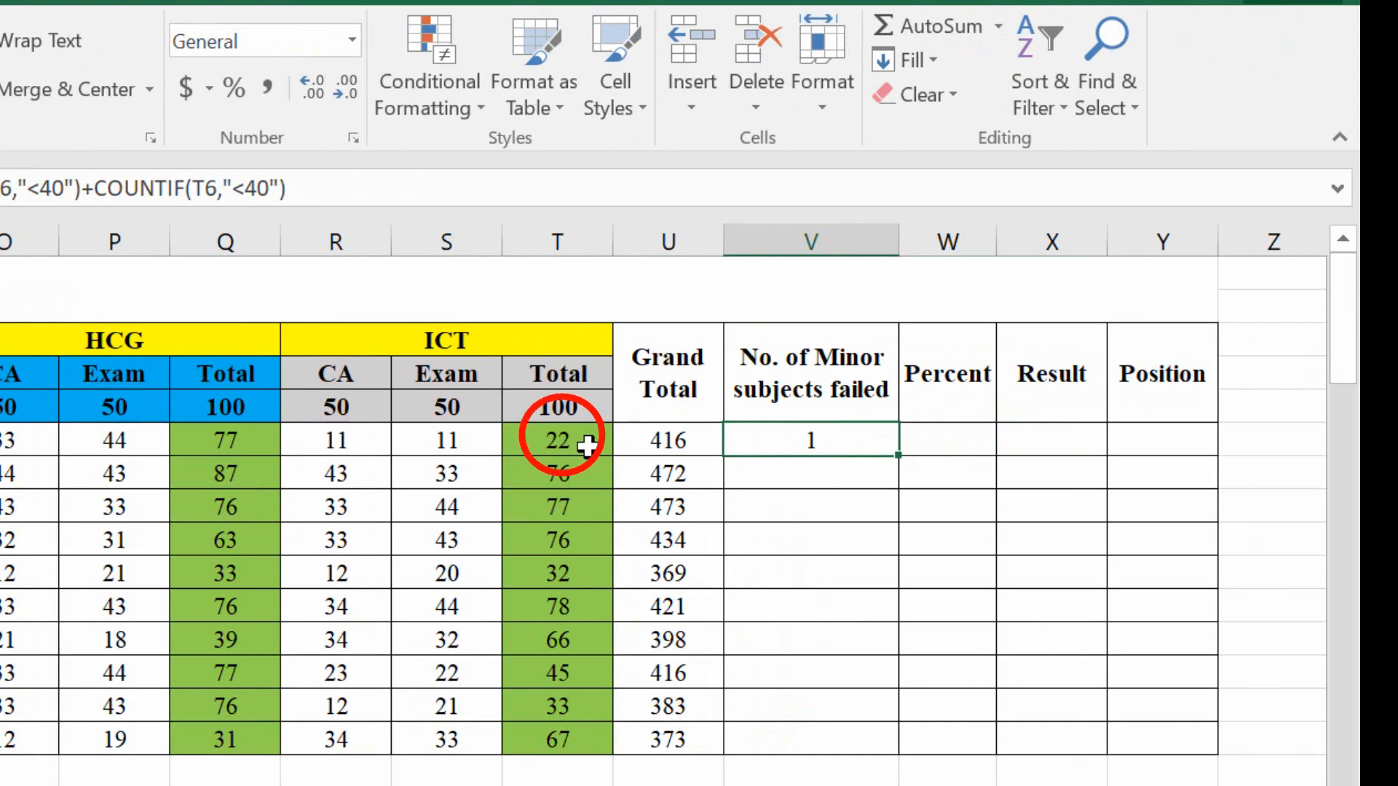
- Fill the No. of Minor subjects failed formula from V6 down through V15
left_click(587, 445)
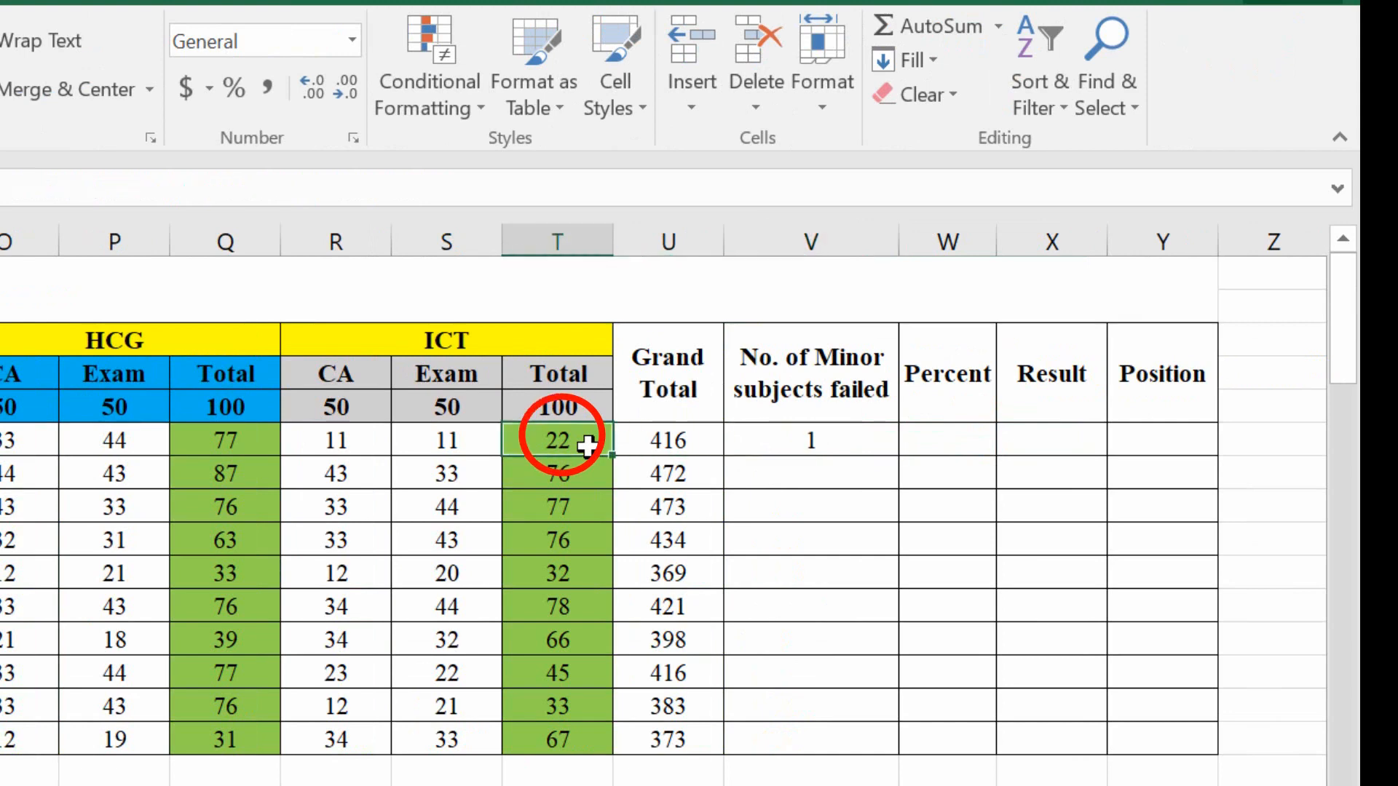
left_click(817, 440)
double_click(899, 460)
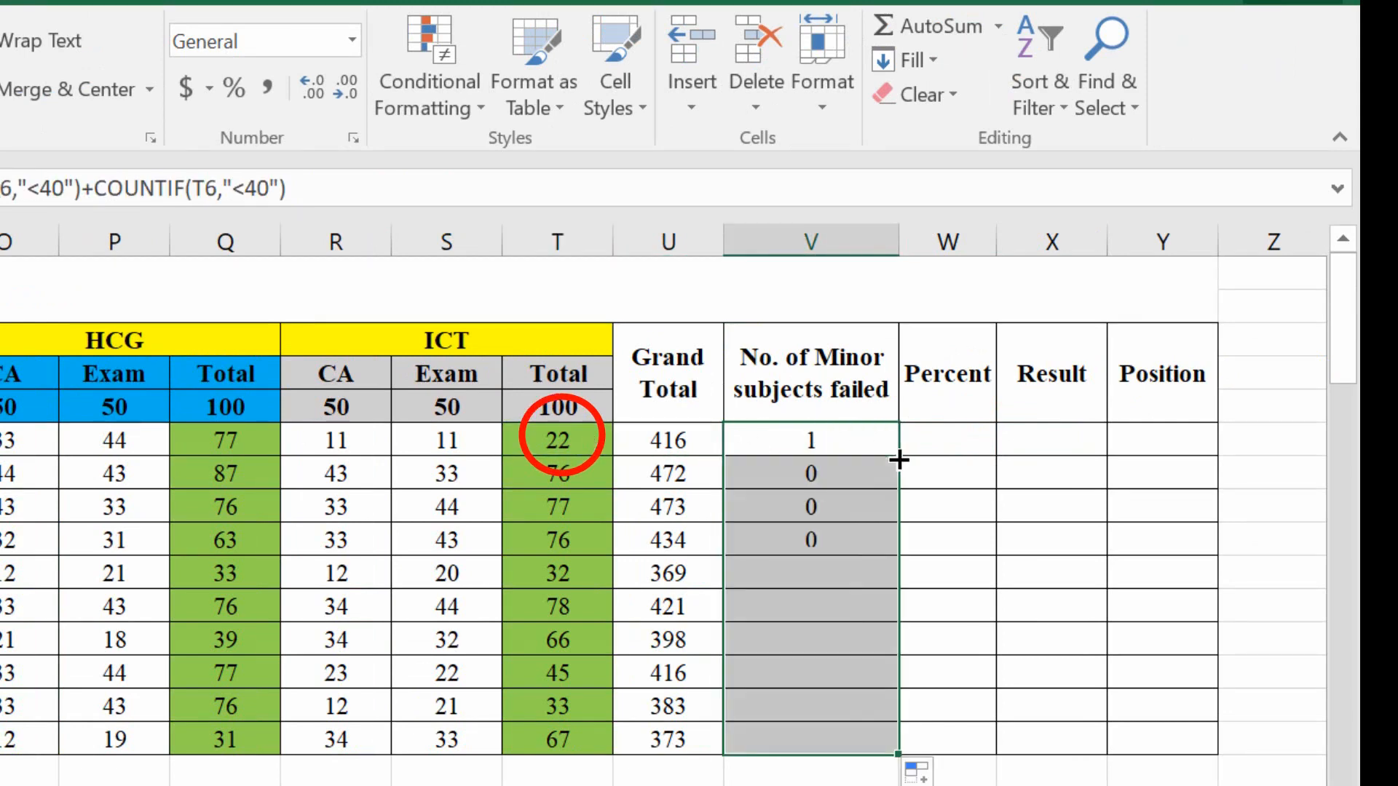
- Check the failed minor subject counts in V10 and V15 against the Science, HCG and ICT totals in their rows
left_click(860, 571)
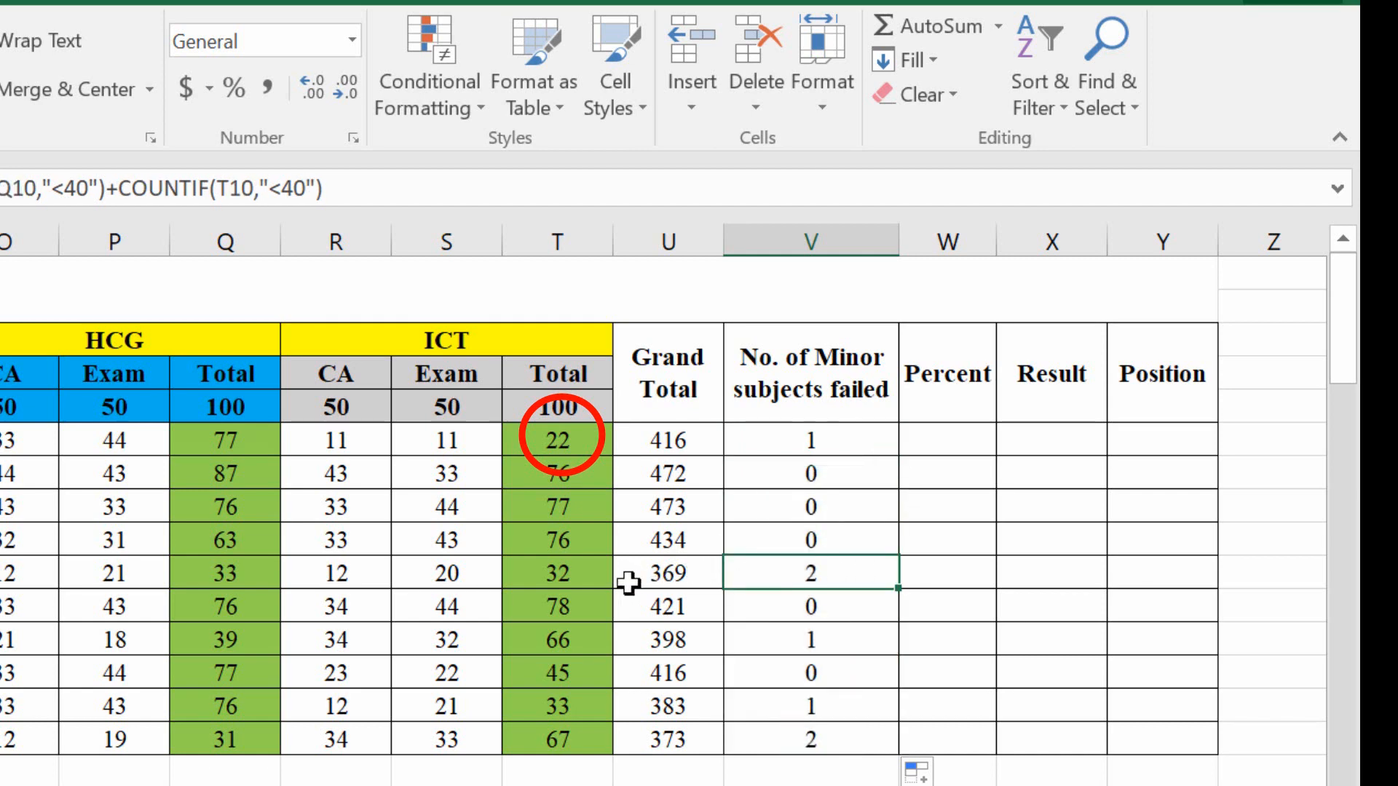
left_click(596, 578)
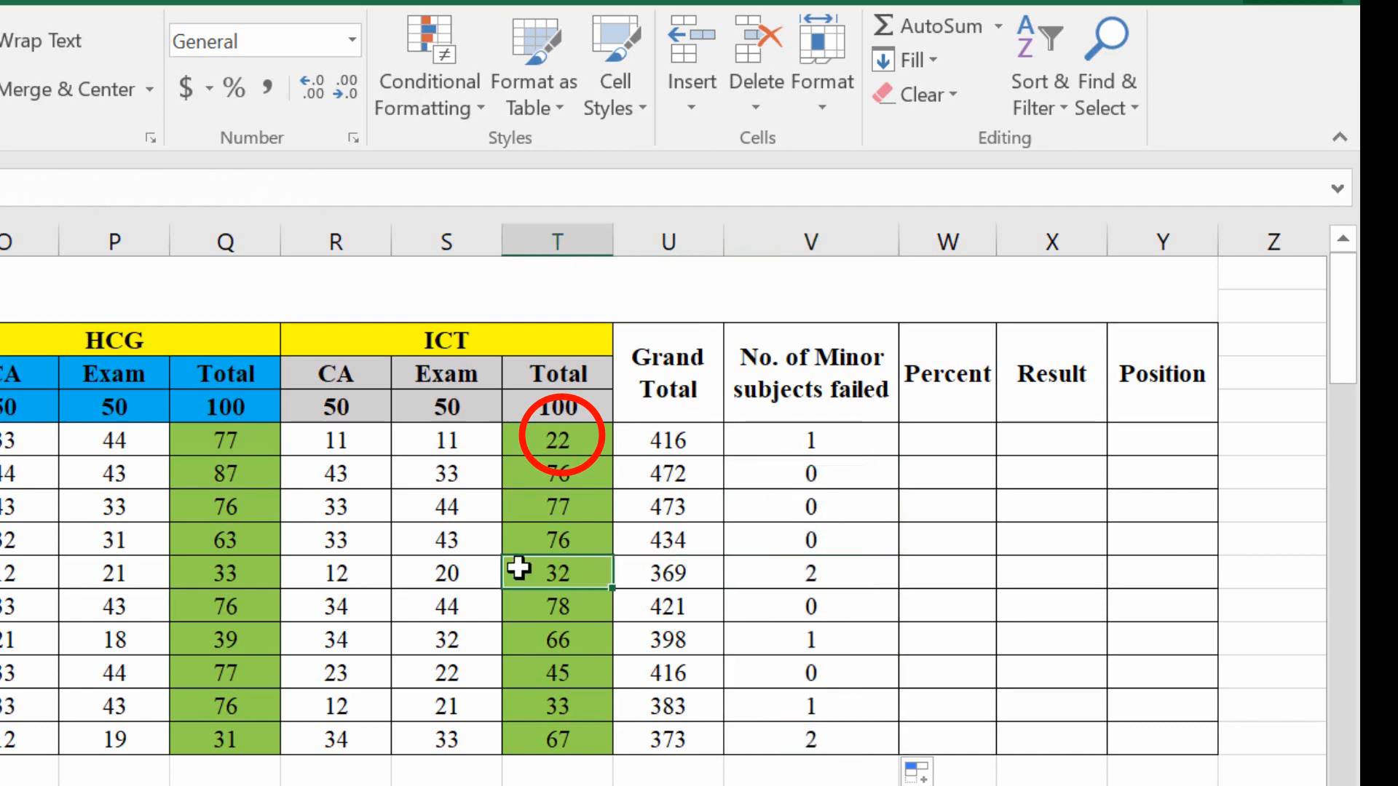
left_click(201, 576)
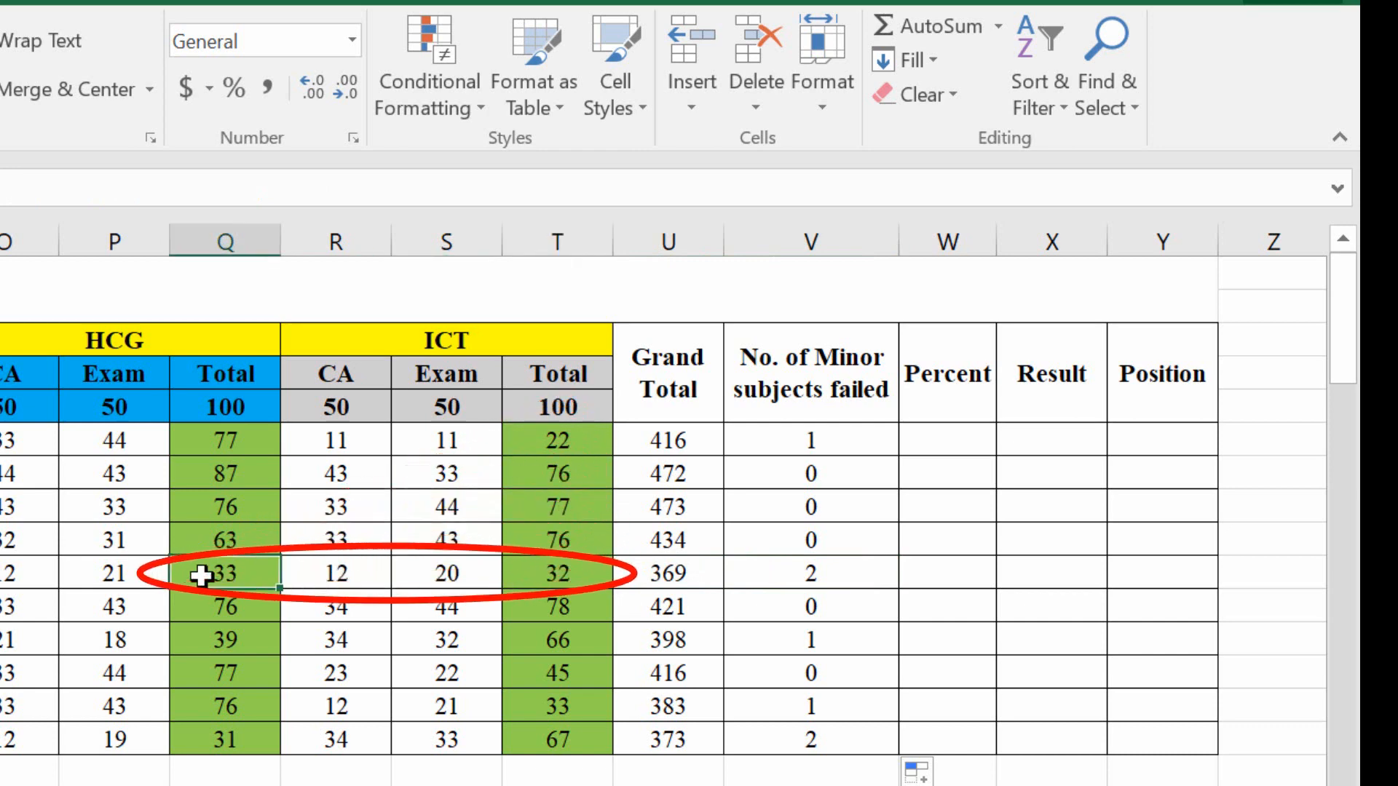
left_click(860, 735)
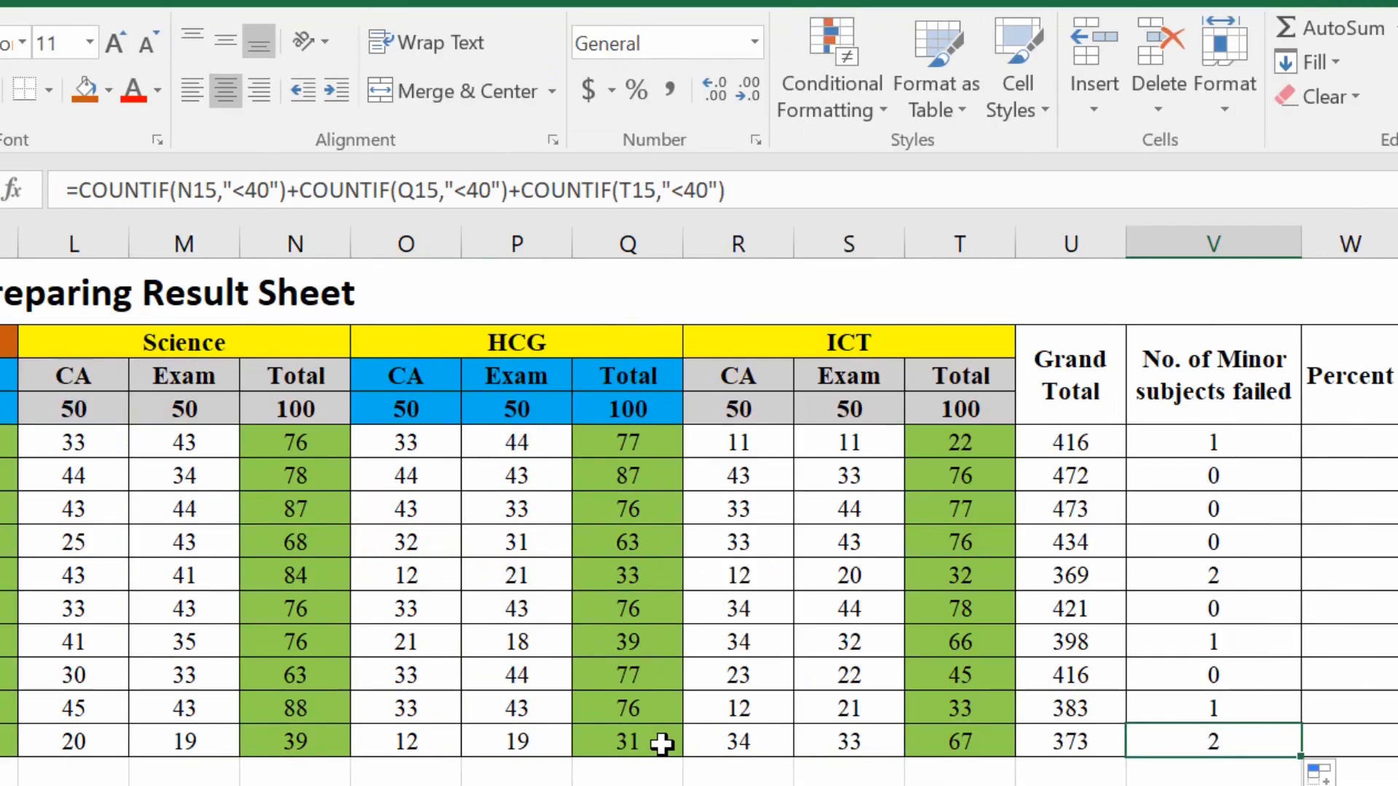
left_click(258, 740)
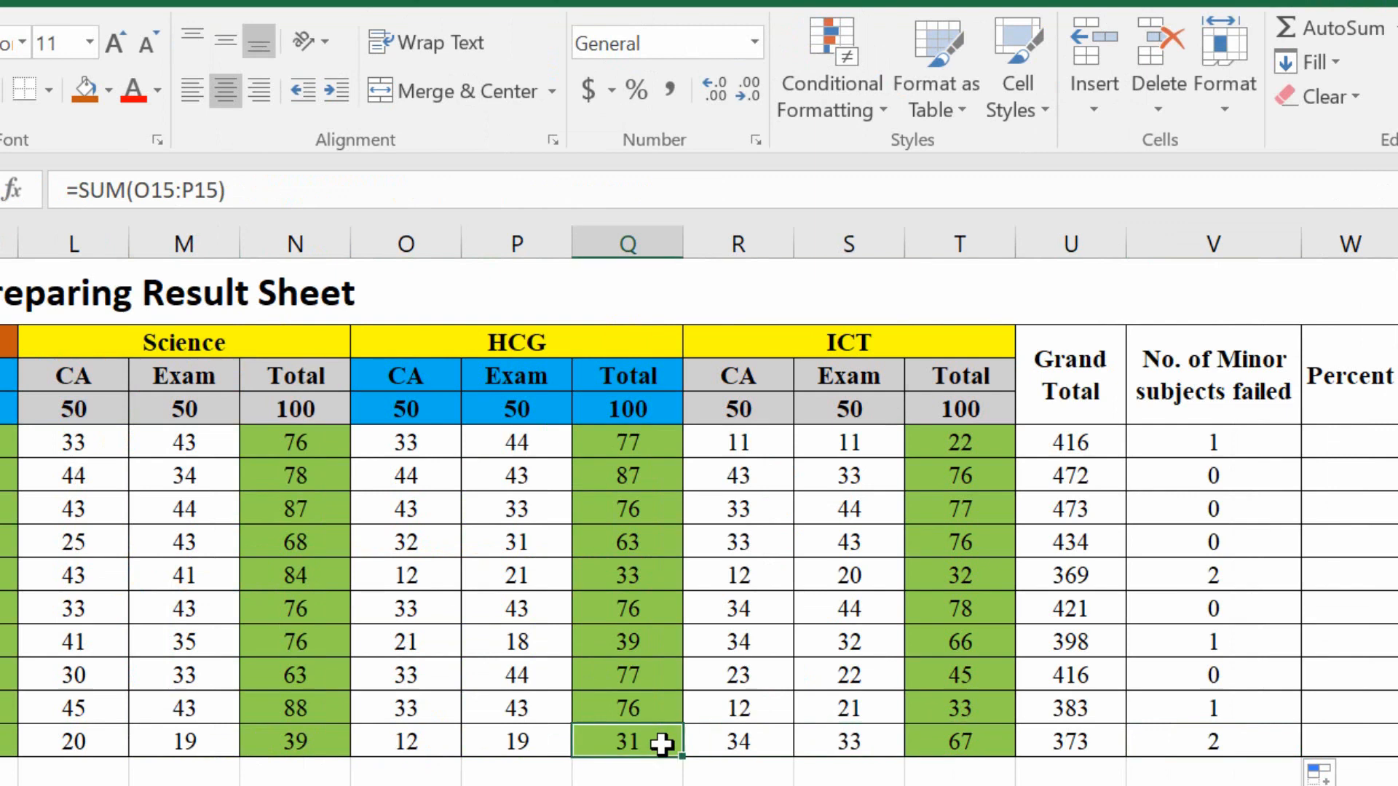
left_click(310, 746)
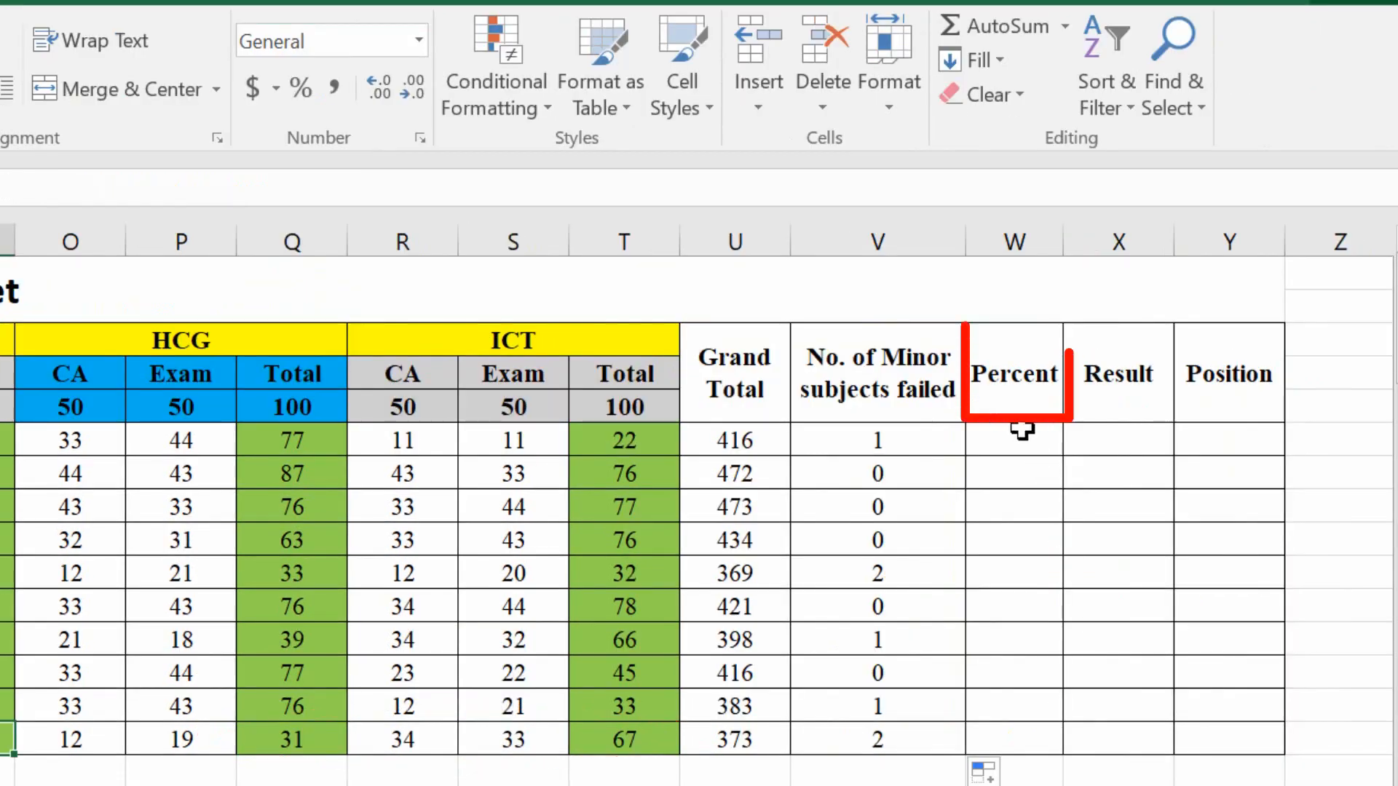
- Enter =AVERAGE(U6/6) as the Percent formula in W6 and fill it down through W15
left_click(1020, 437)
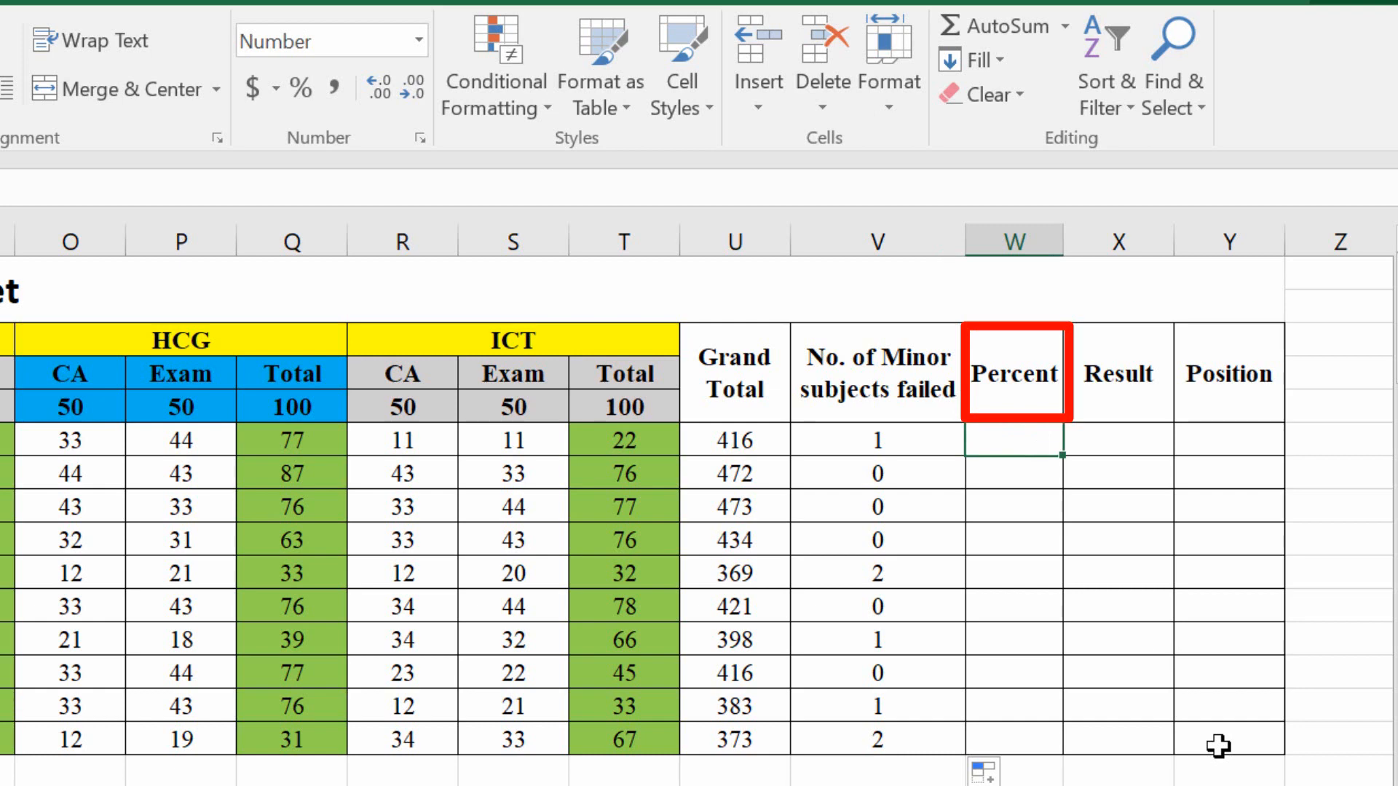
type("=a")
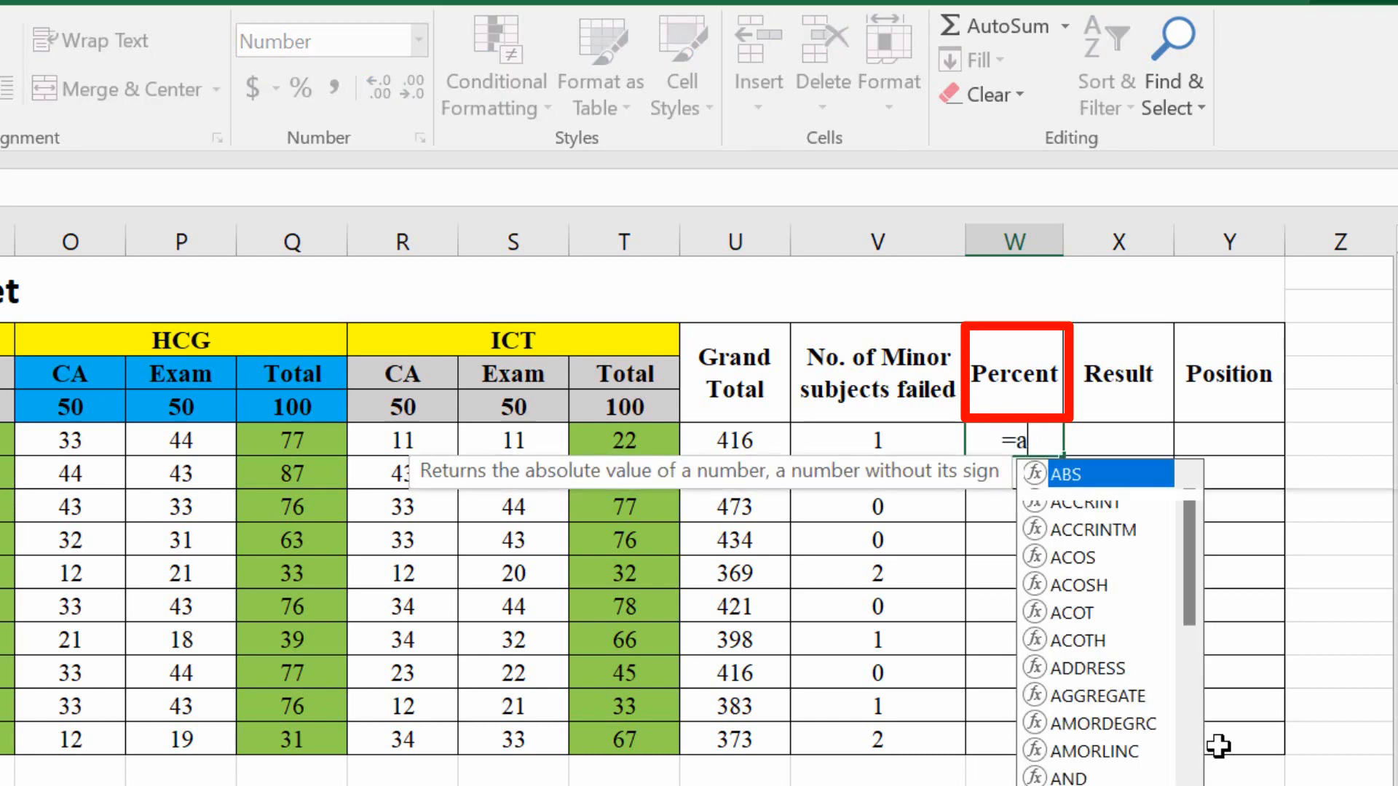
type("verage(")
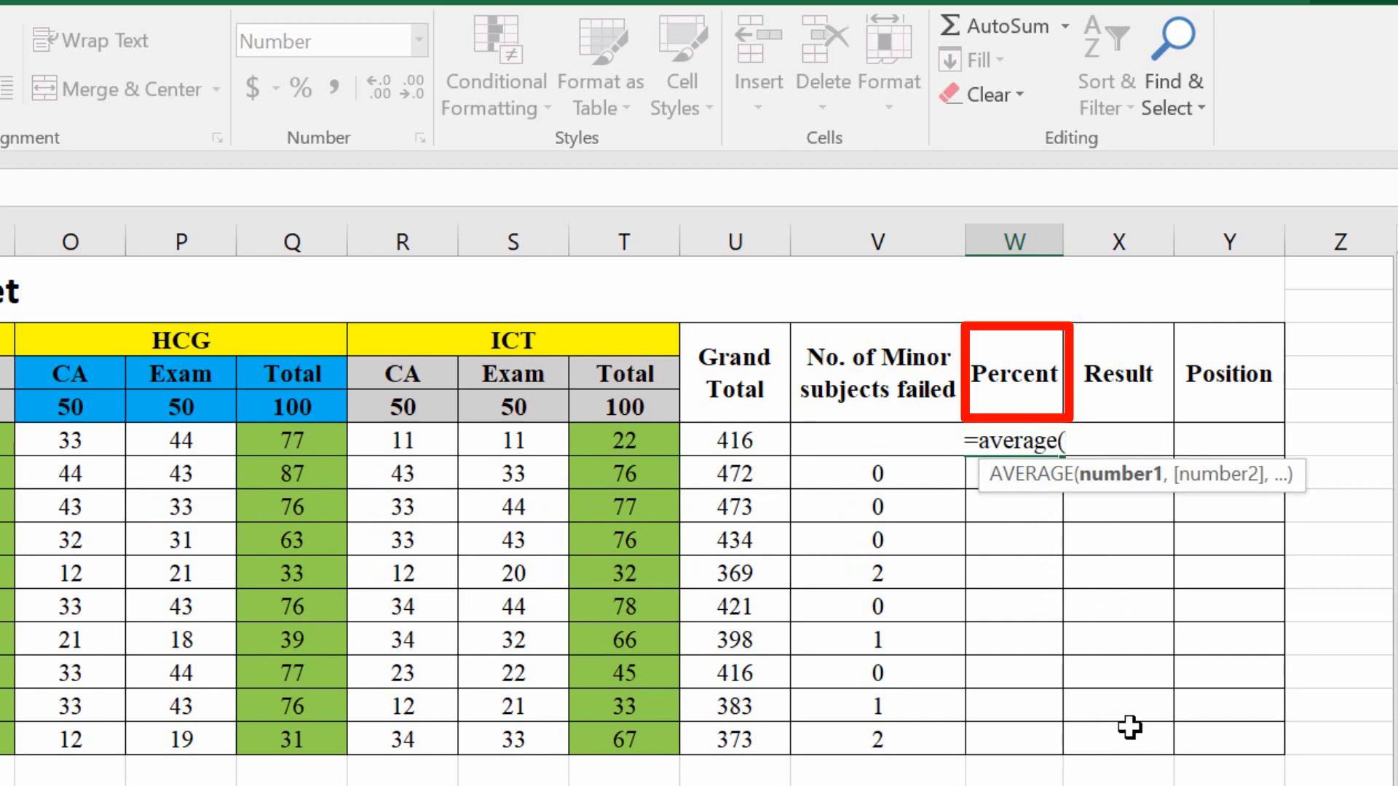
left_click(731, 438)
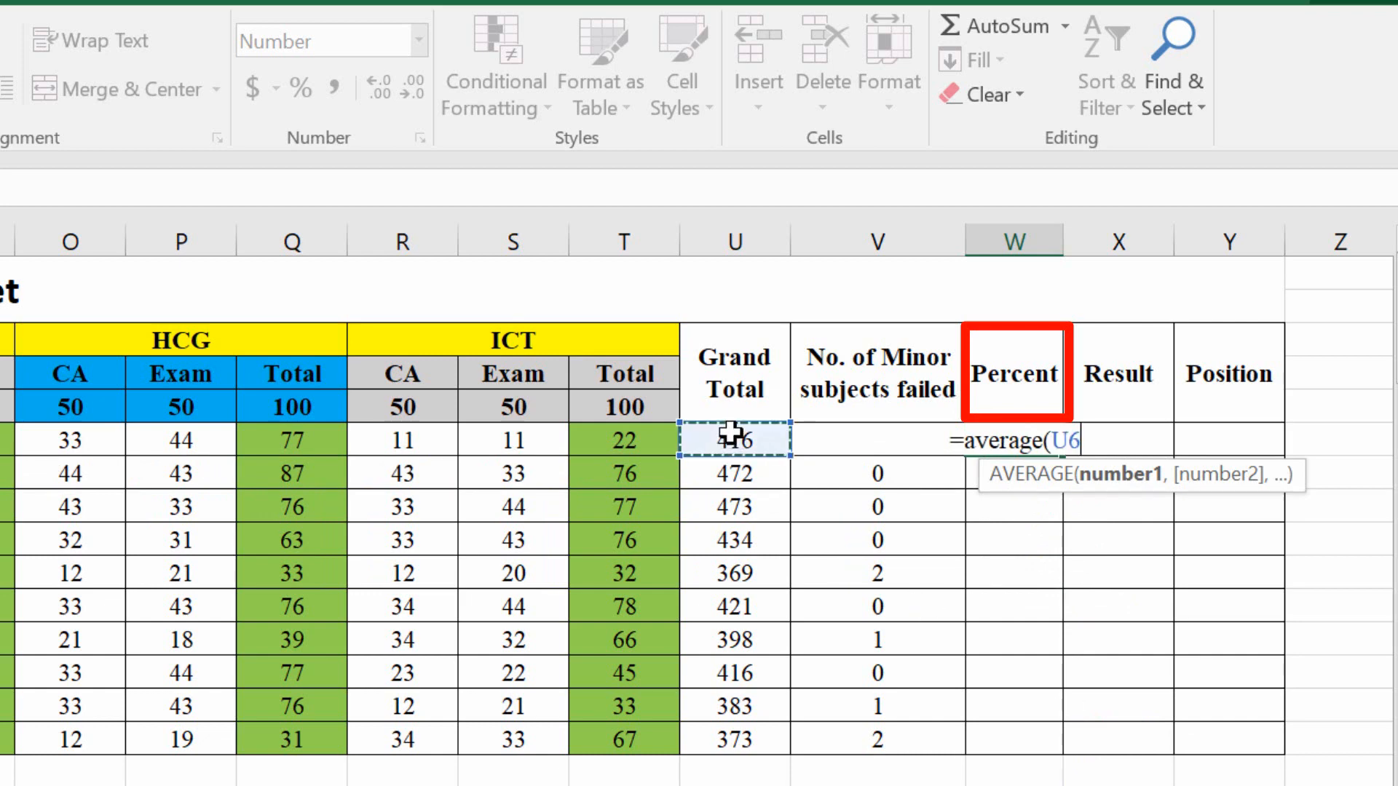
type("/")
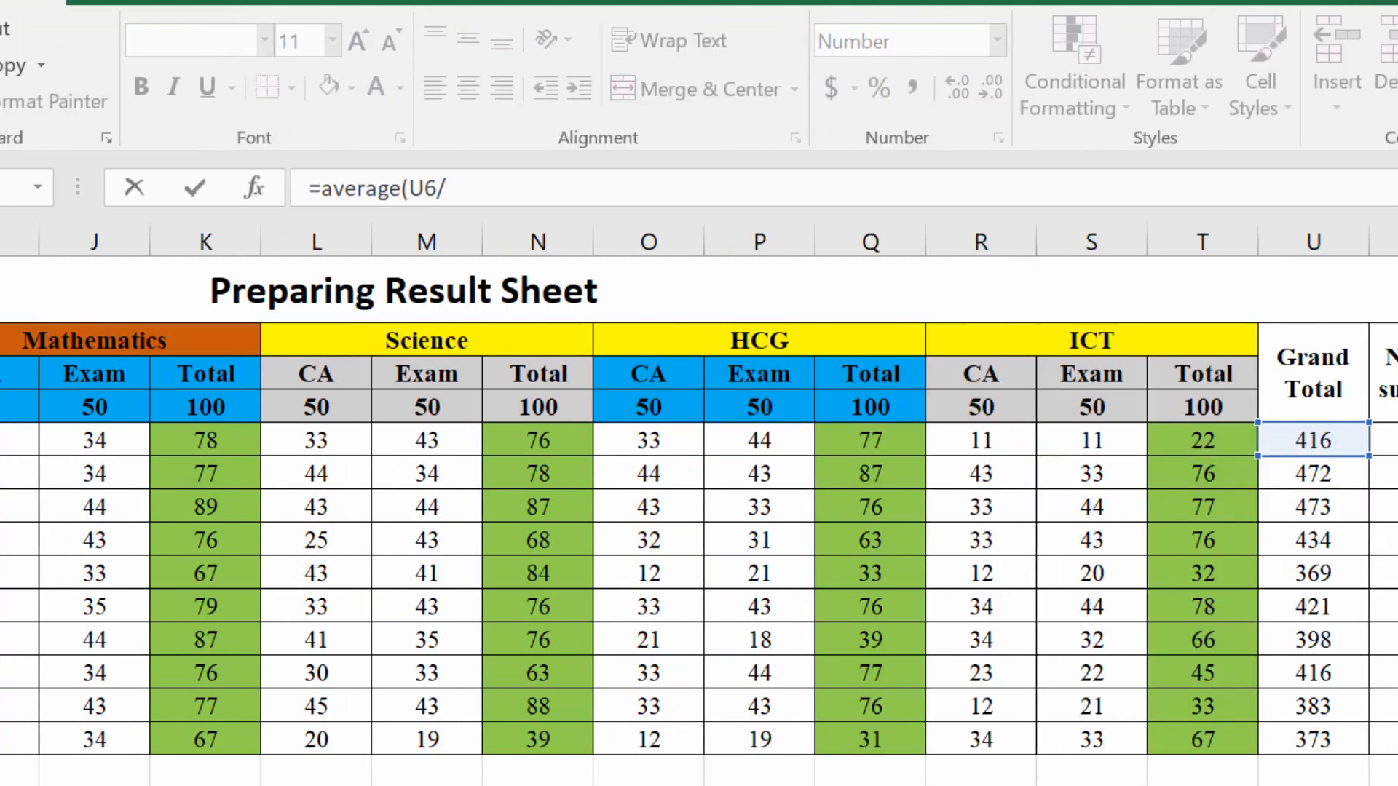
scroll(699, 553, "left", 4)
scroll(699, 553, "right", 5)
type("6")
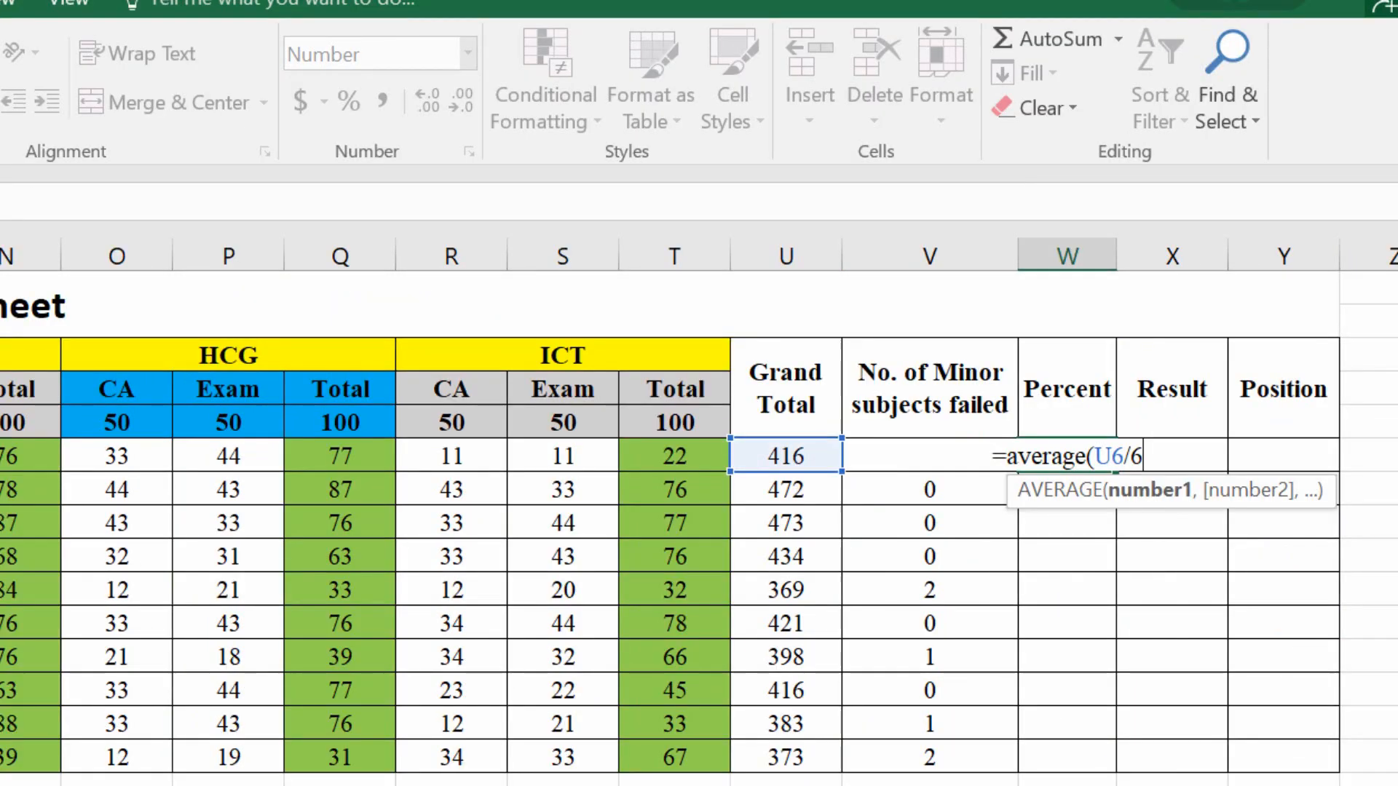
type(")")
key("Return")
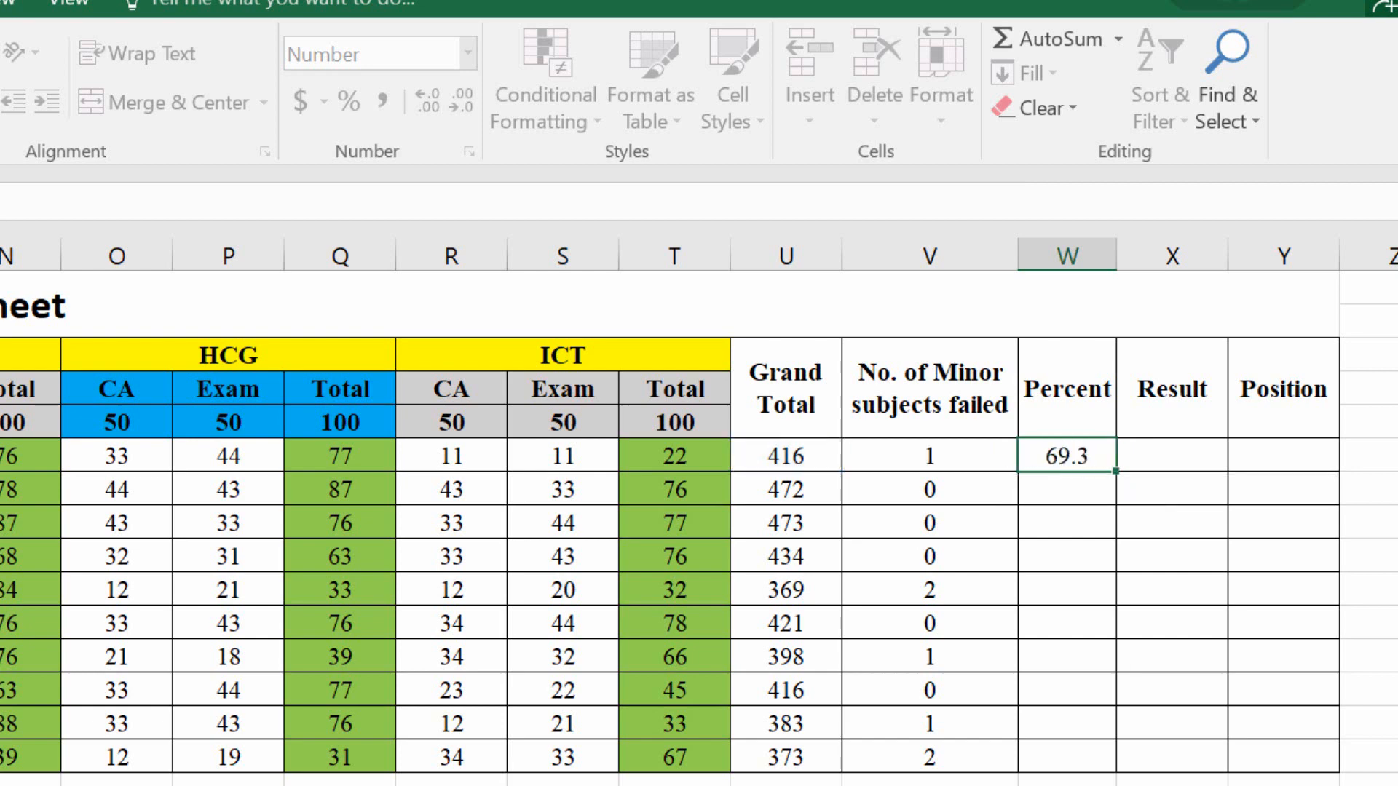
left_click(1085, 456)
double_click(1113, 472)
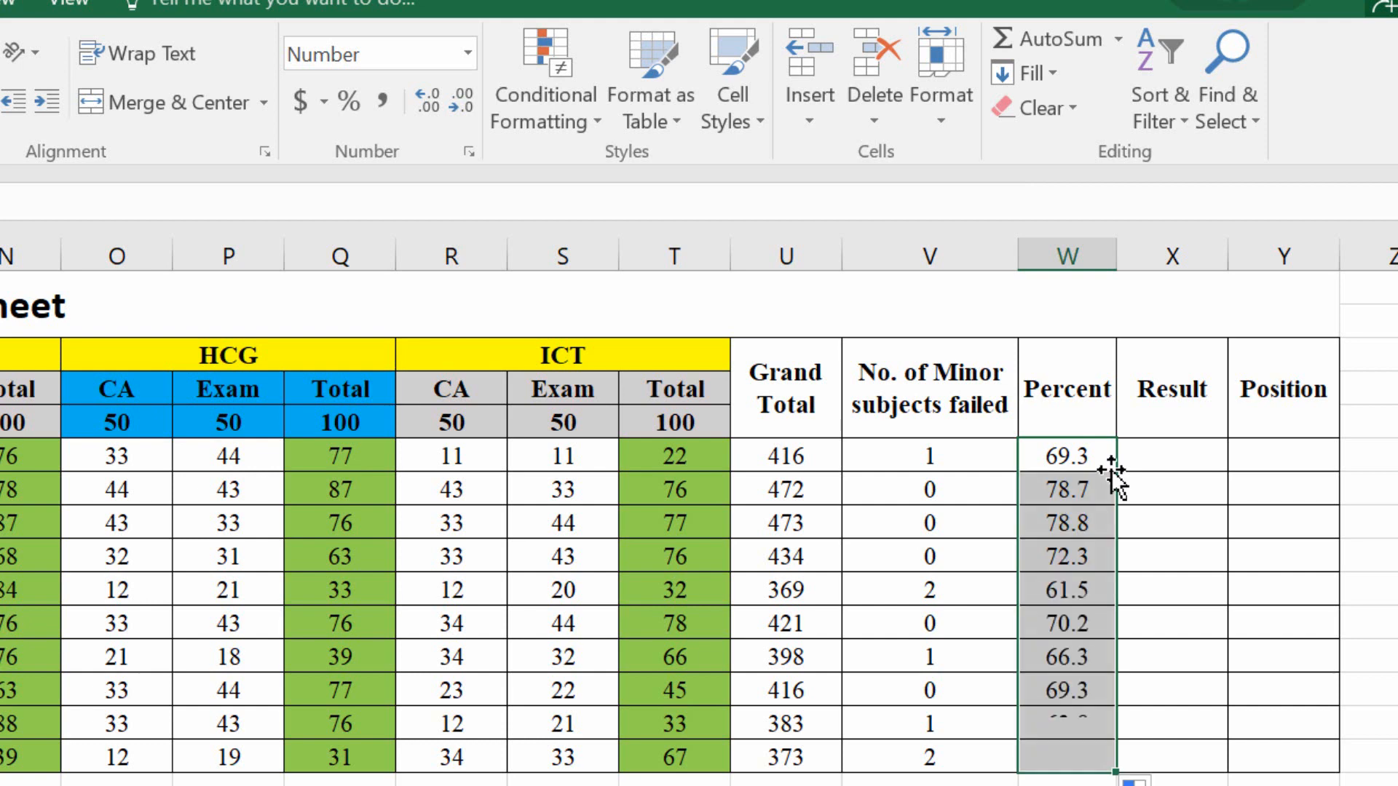
- Start the Result formula in X6 with =IF(E6>=40 to test the first student's English total
left_click(1172, 455)
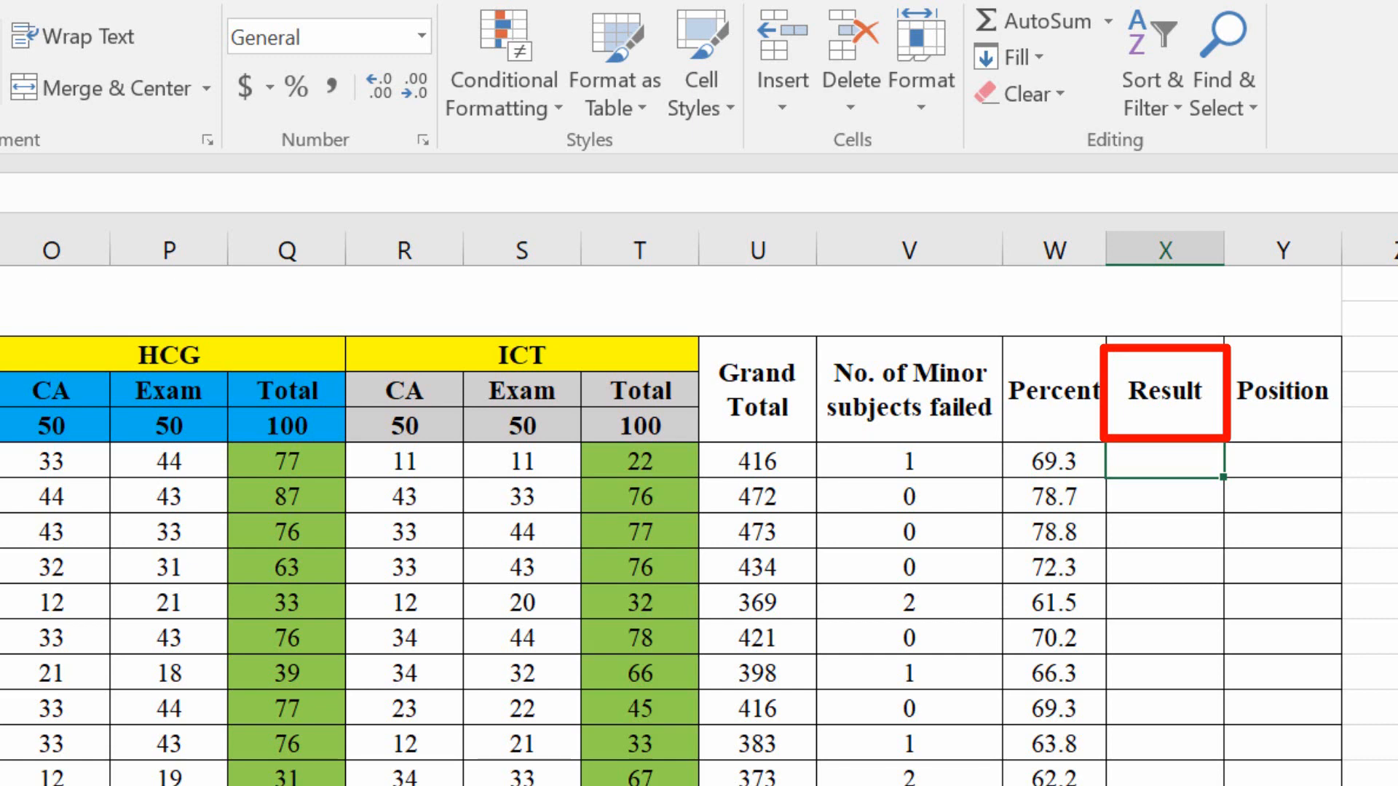
type("=")
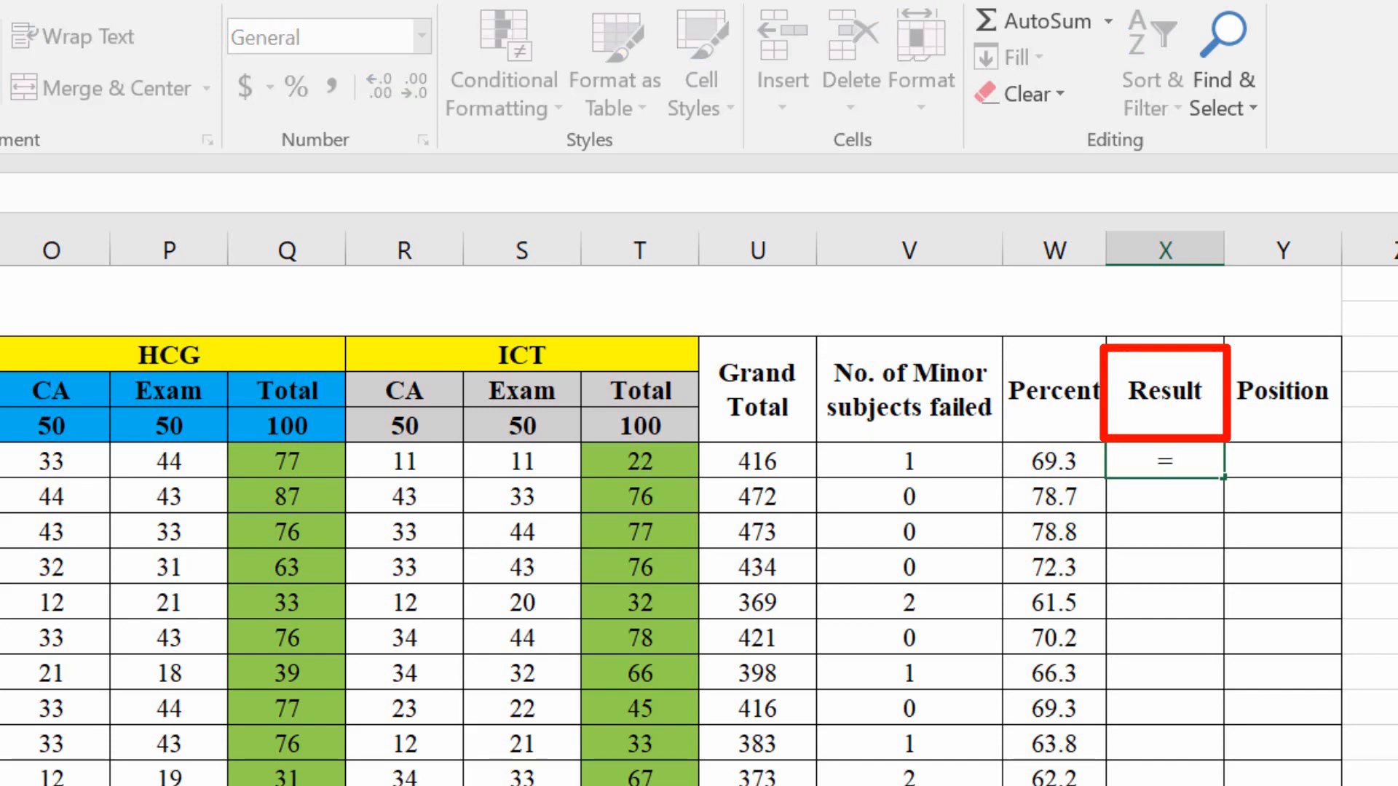
type("if(")
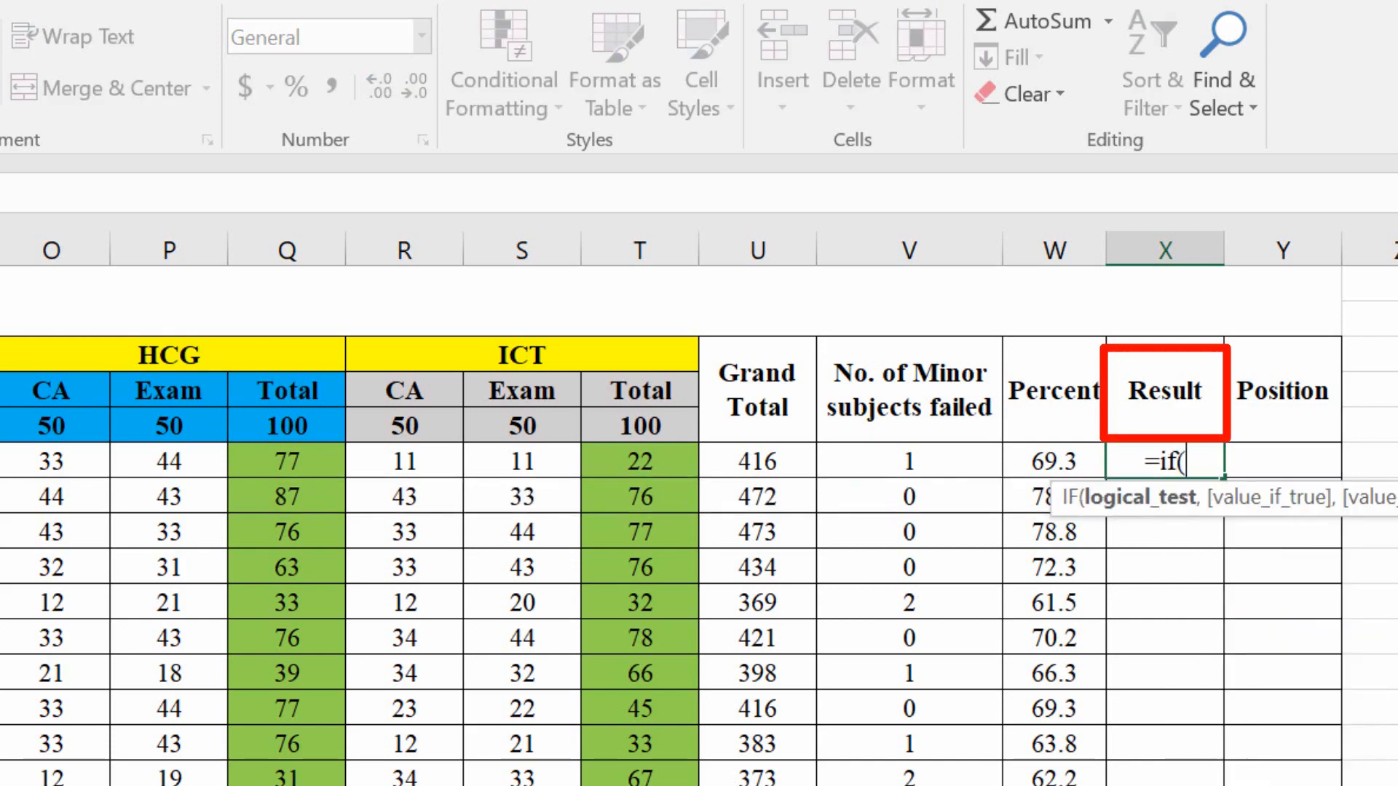
scroll(278, 662, "left", 5)
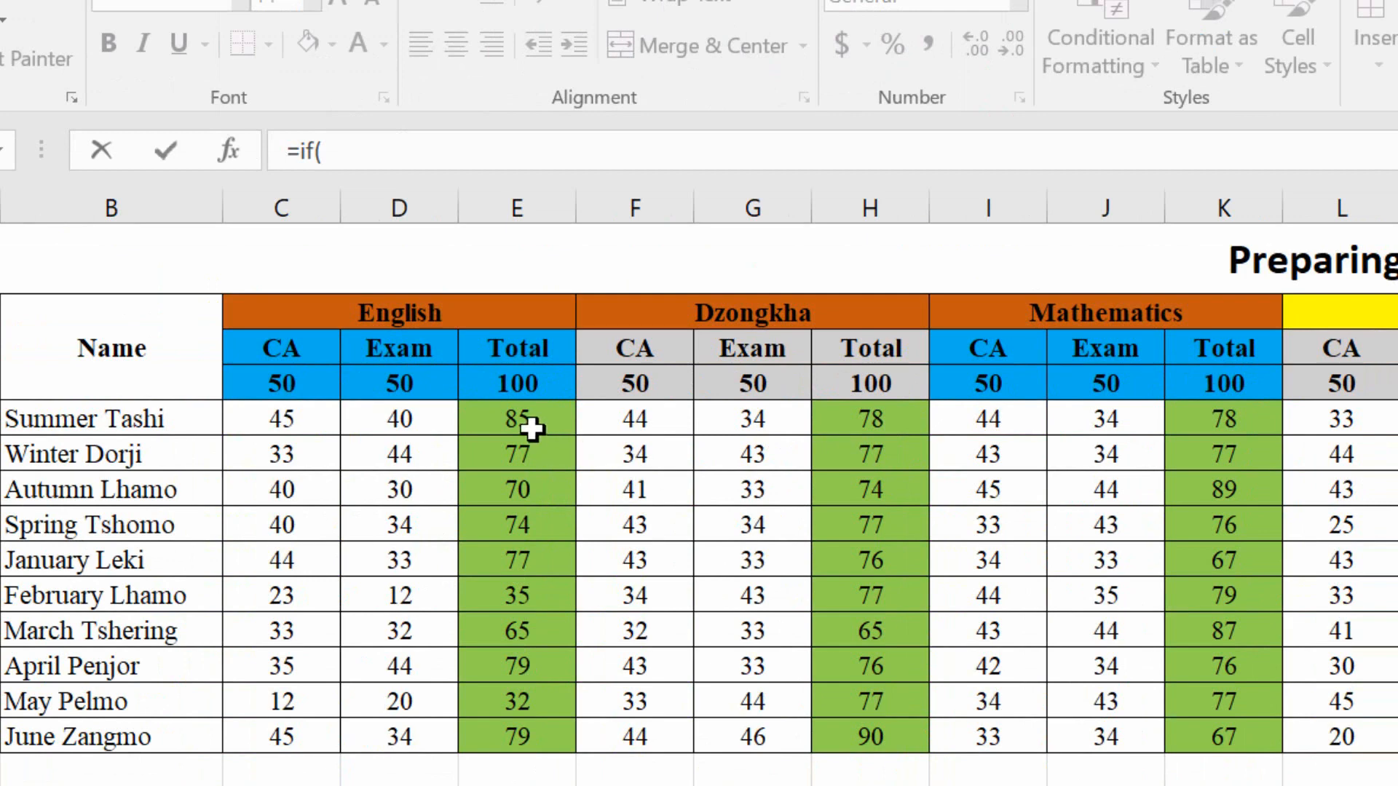
left_click(532, 430)
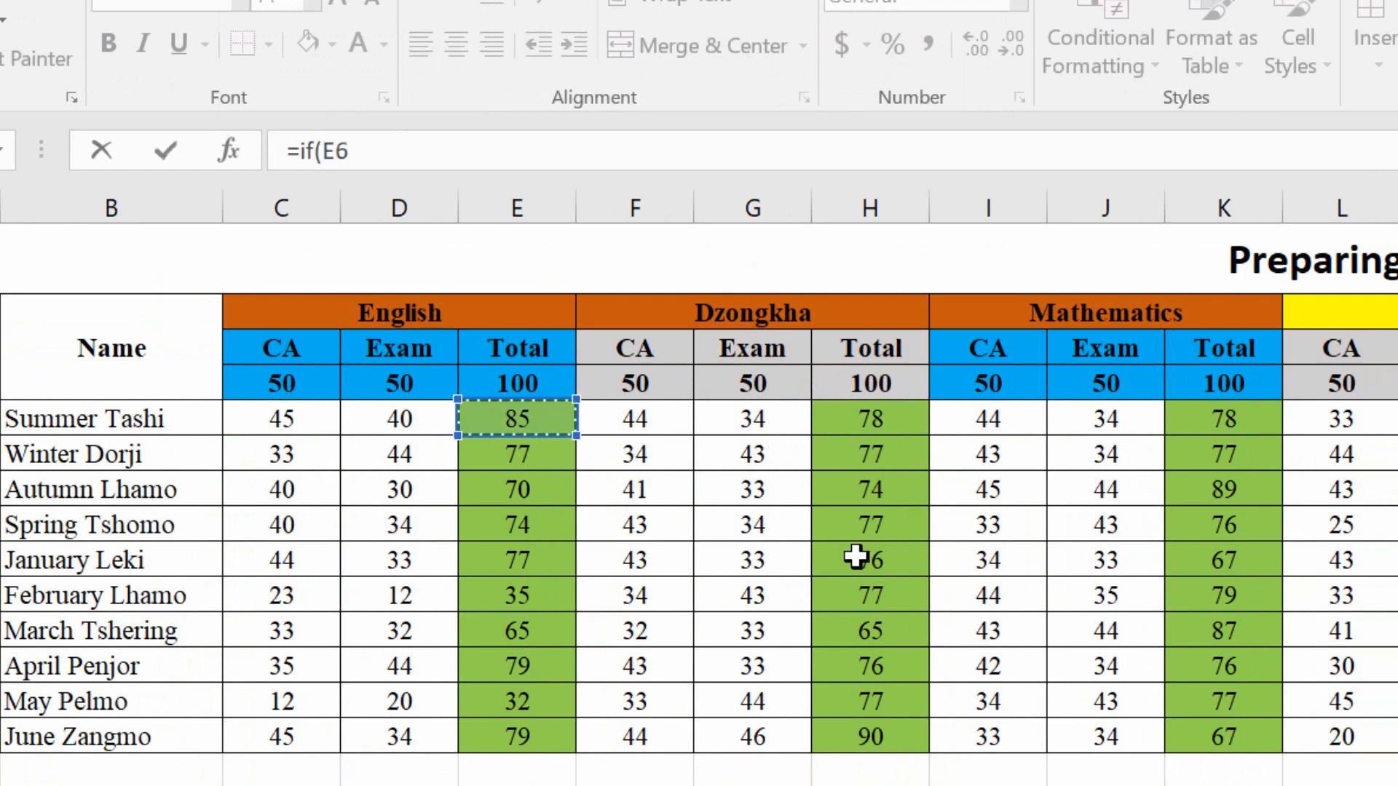
type(">=40")
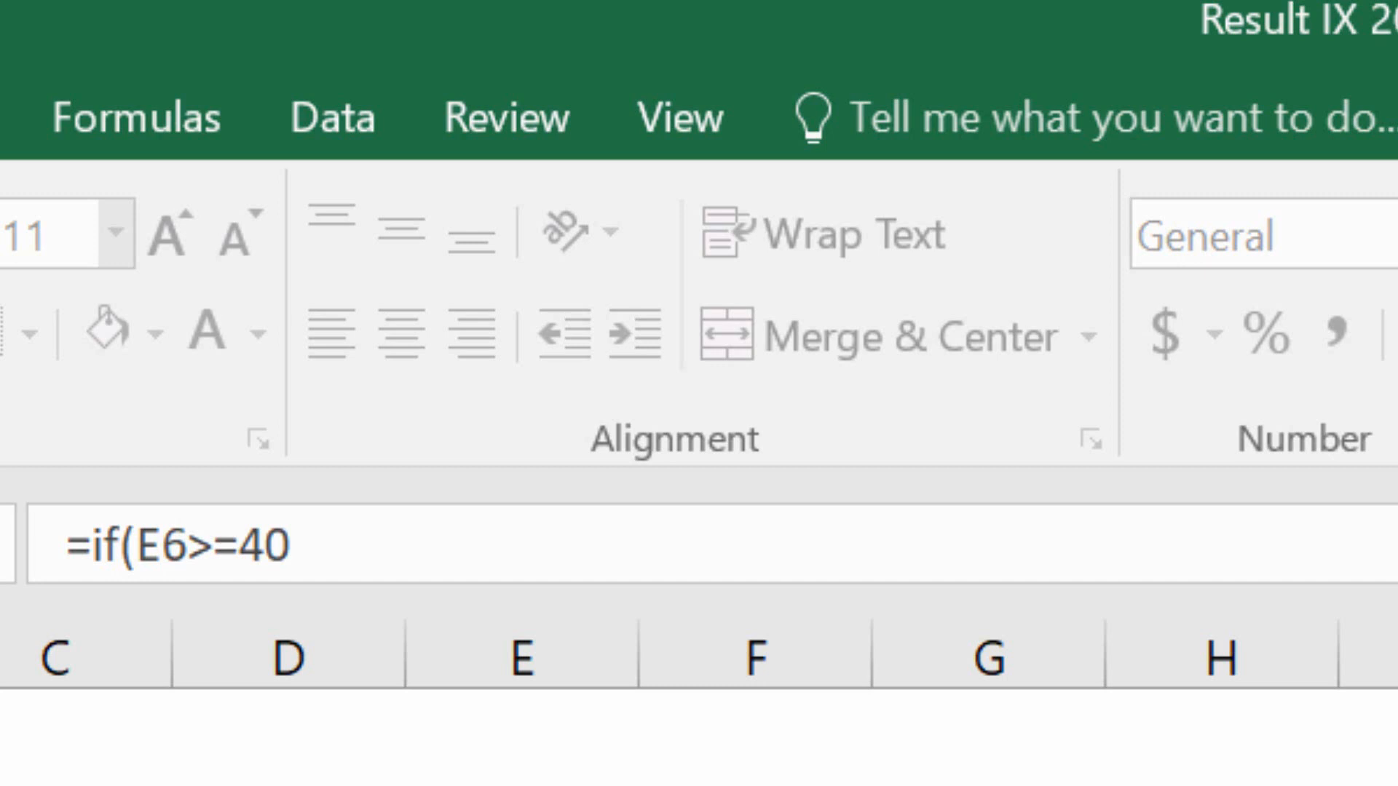
- Extend the X6 formula with nested tests IF(H6>=40, and IF(K6>=40, for the Dzongkha and Mathematics totals
type(",if(")
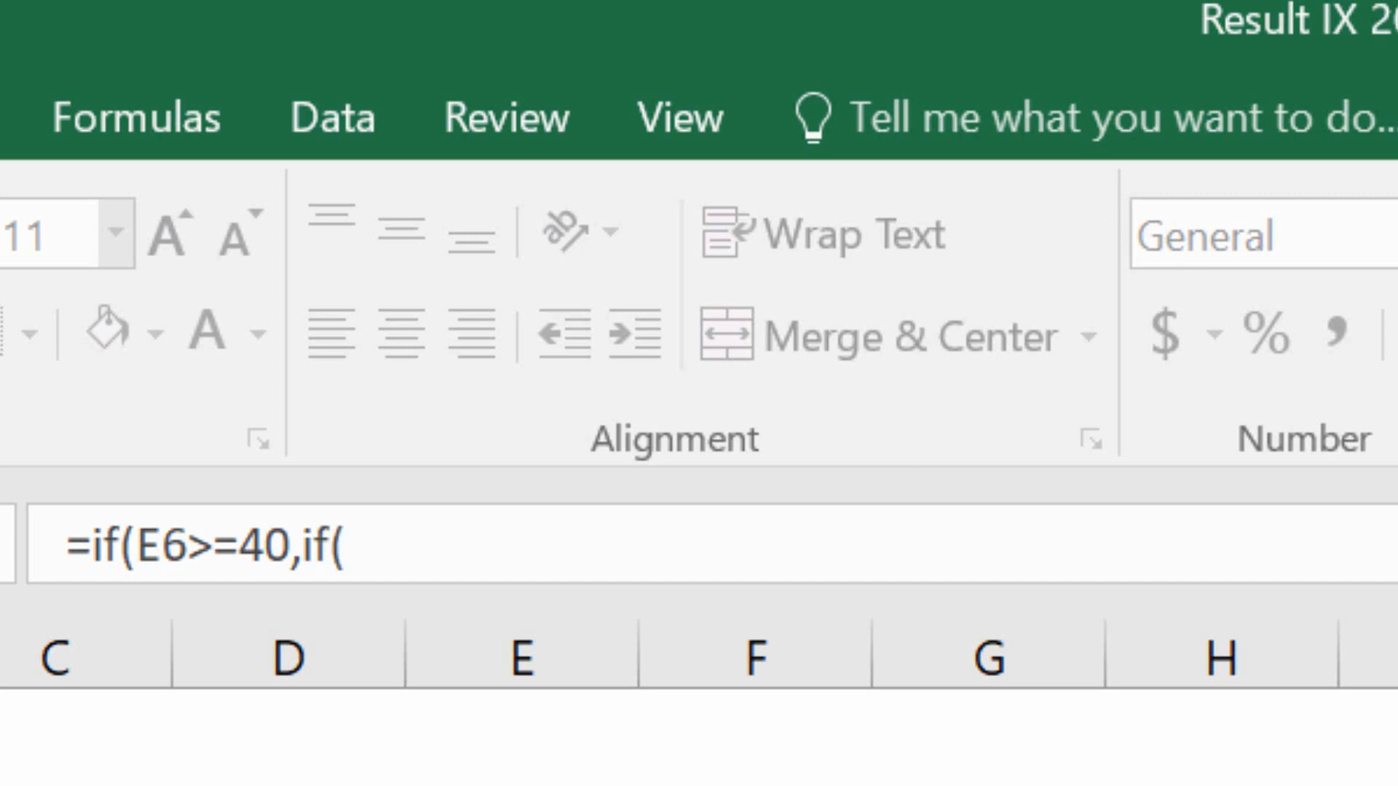
type("H6")
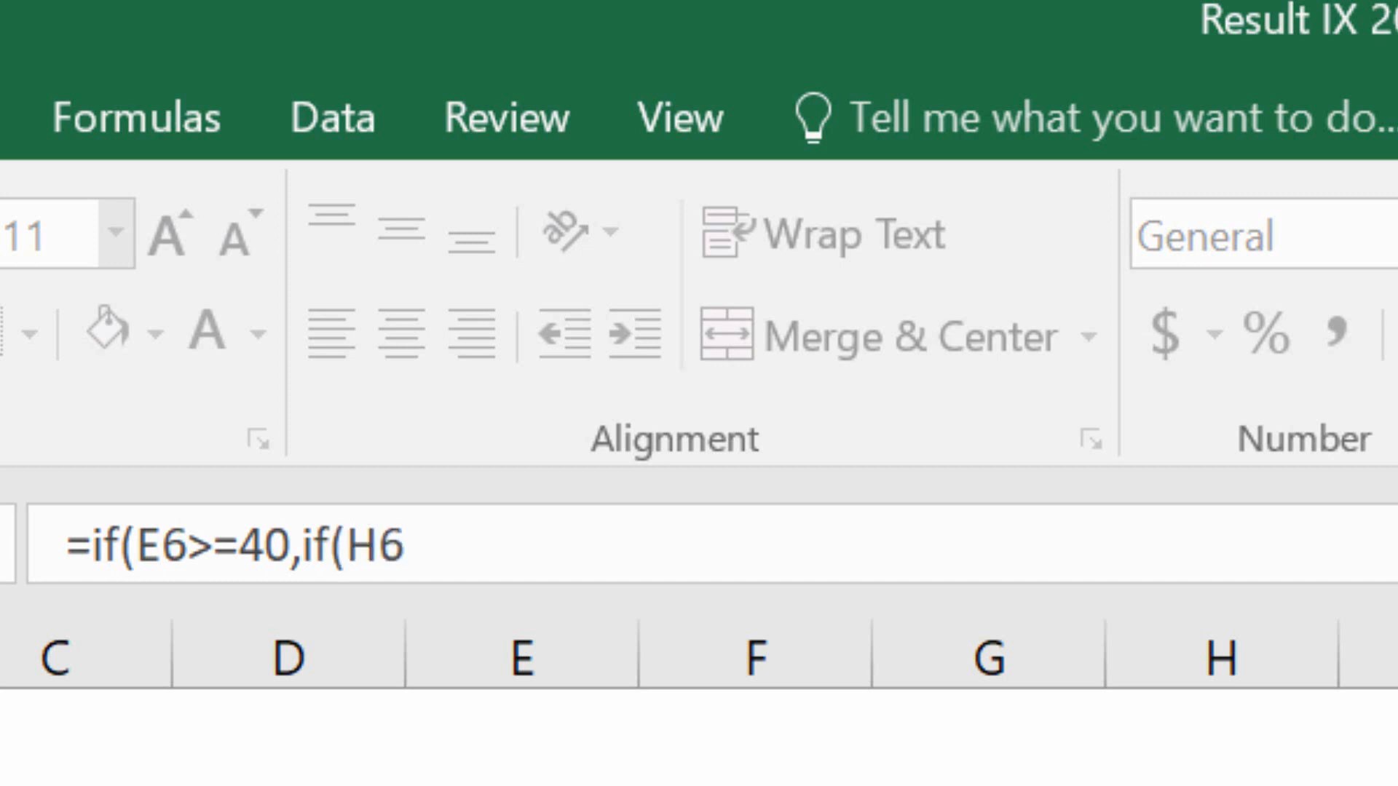
type(">=40,")
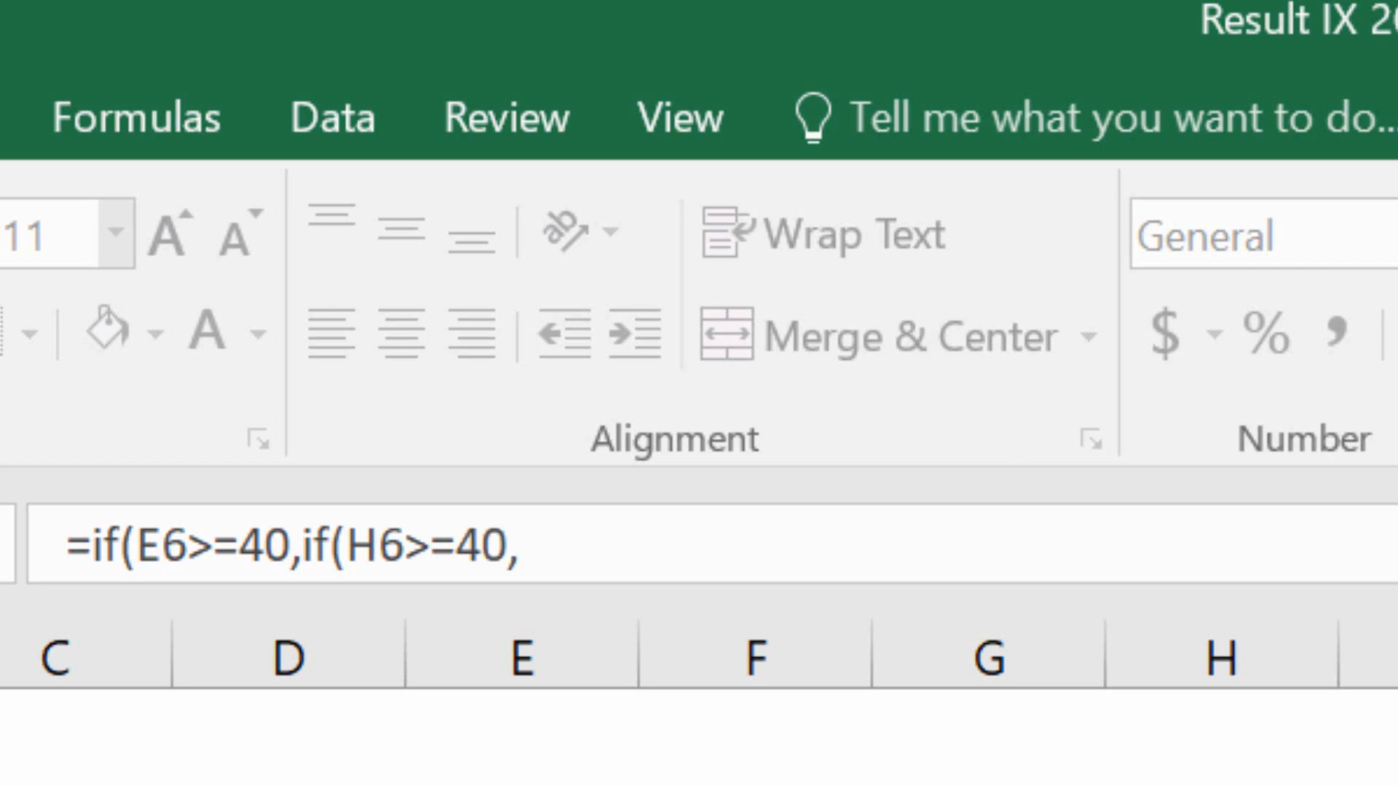
type("if(")
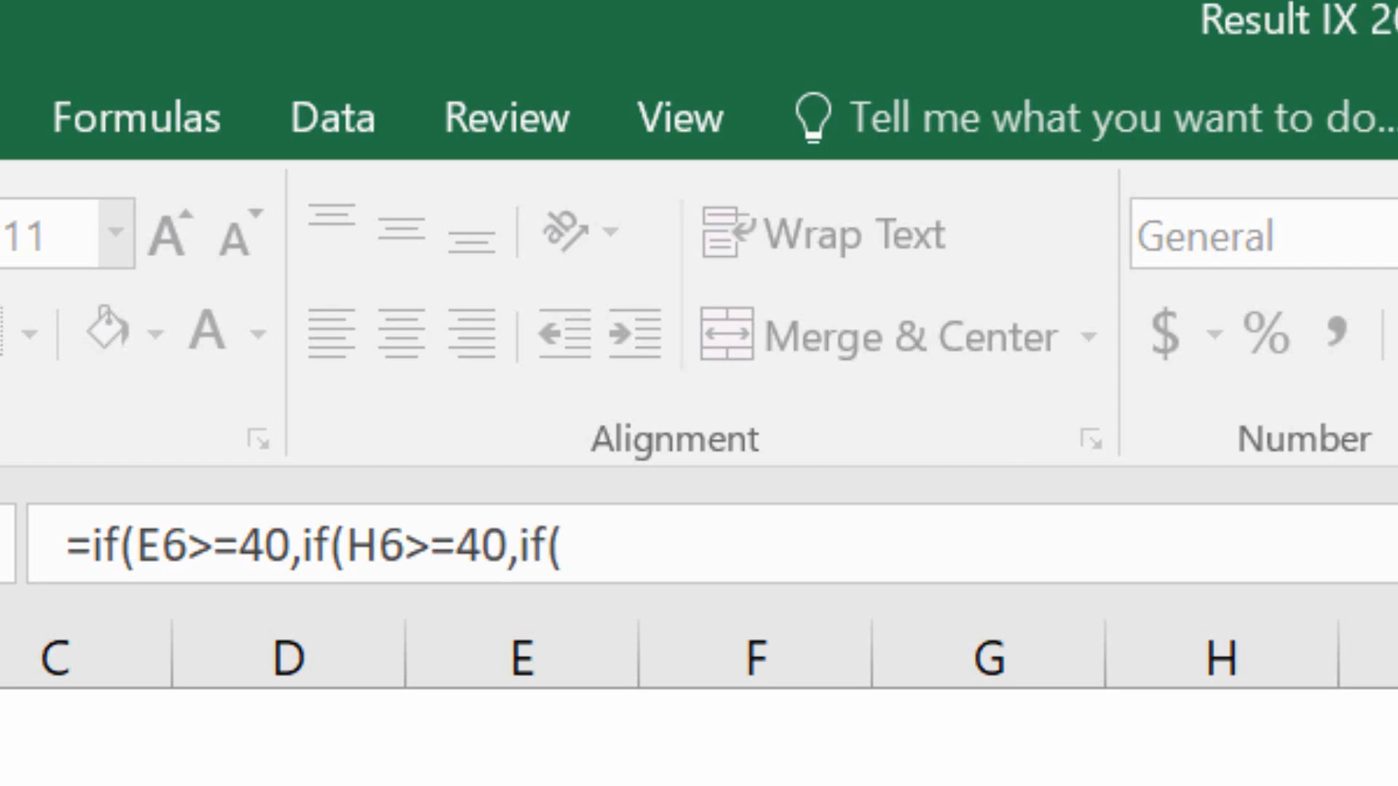
type("K6")
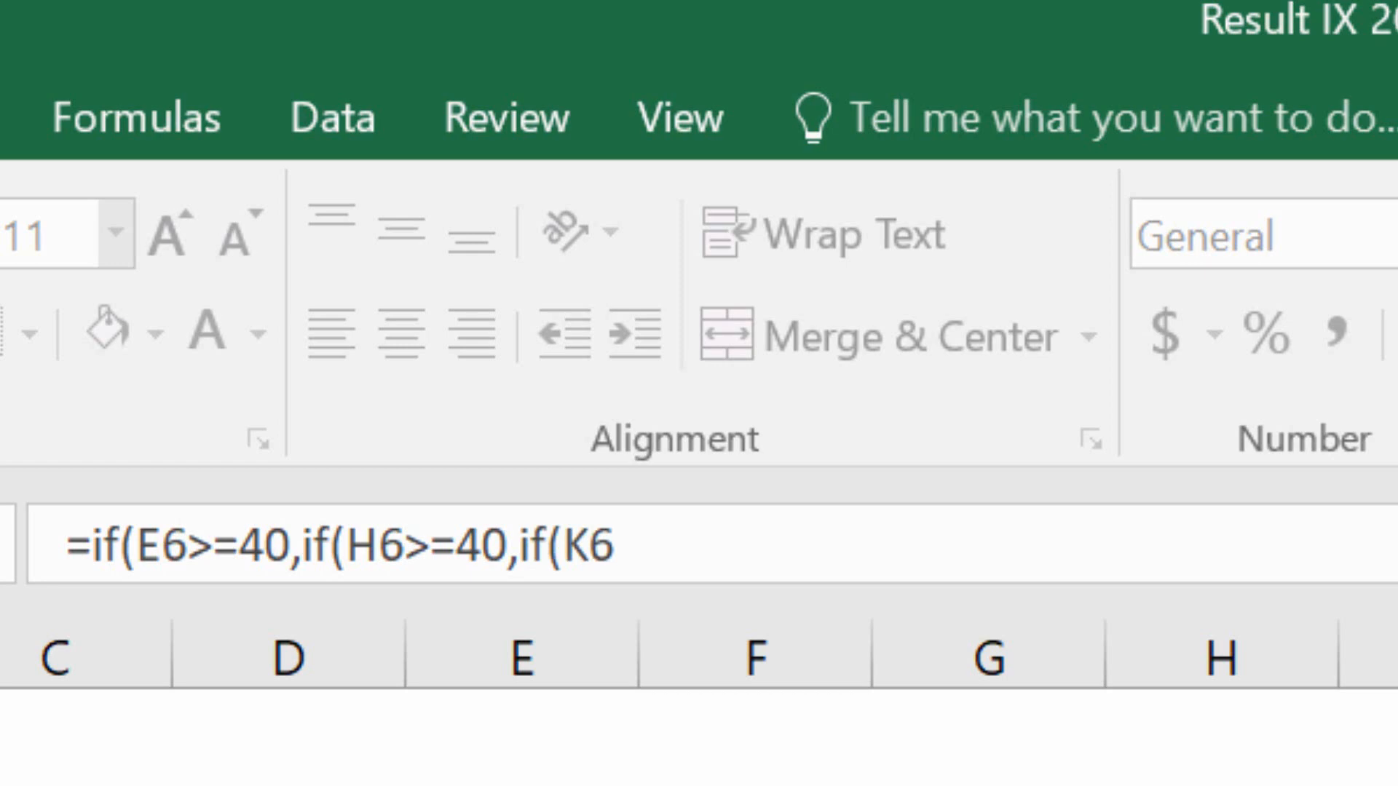
type(">=40,")
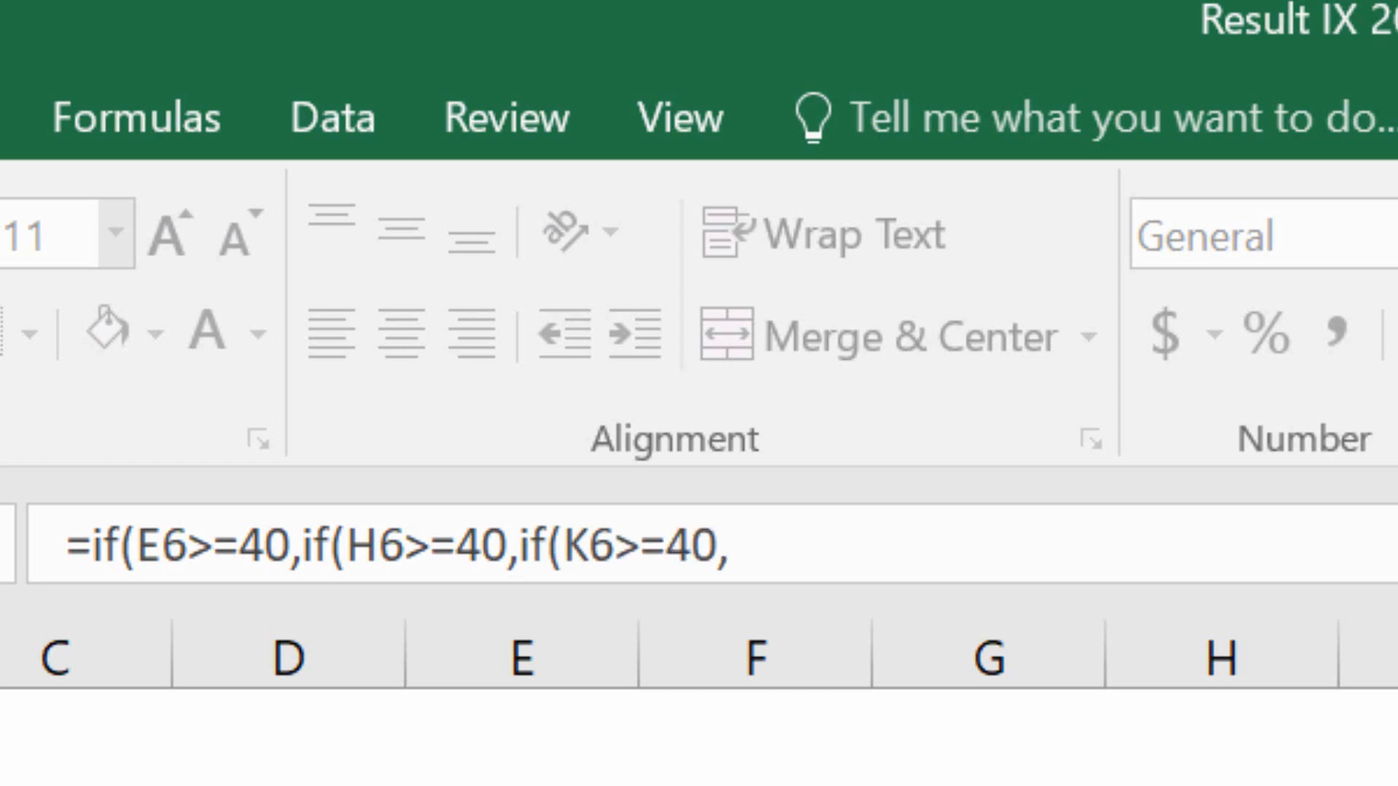
- Nest IF(V6<2,"Pass","Fail" in the X6 formula to test the number of minor subjects failed
scroll(699, 735, "right", 3)
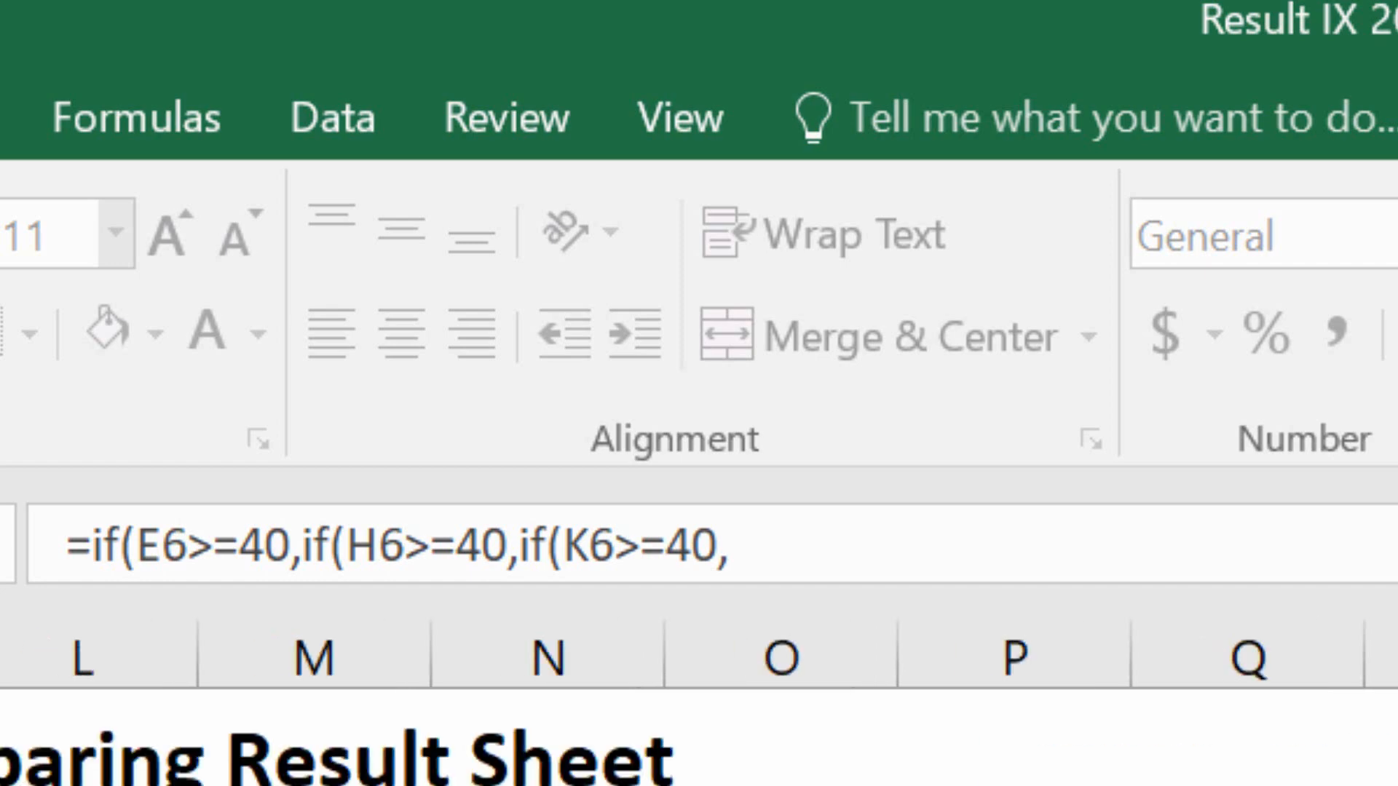
type("if(")
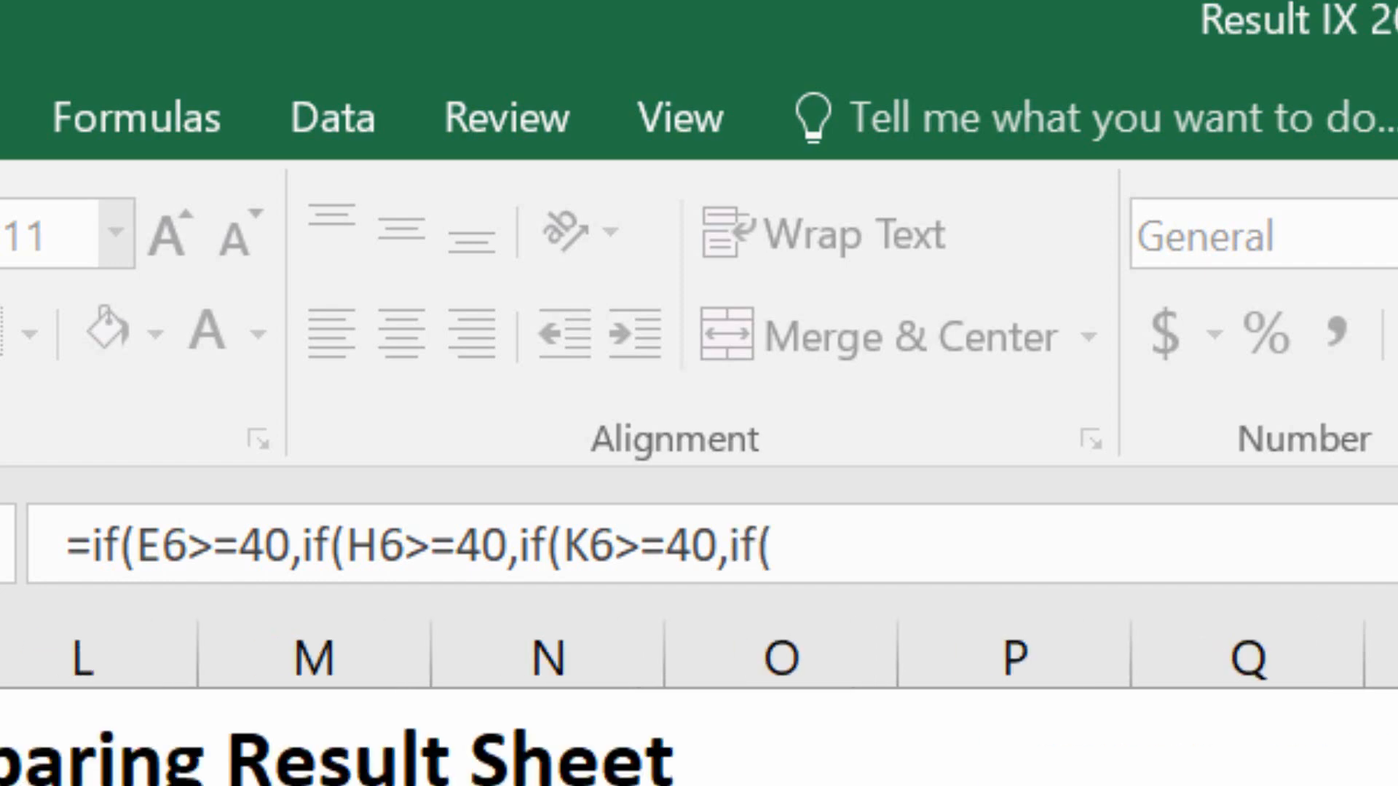
type("V6")
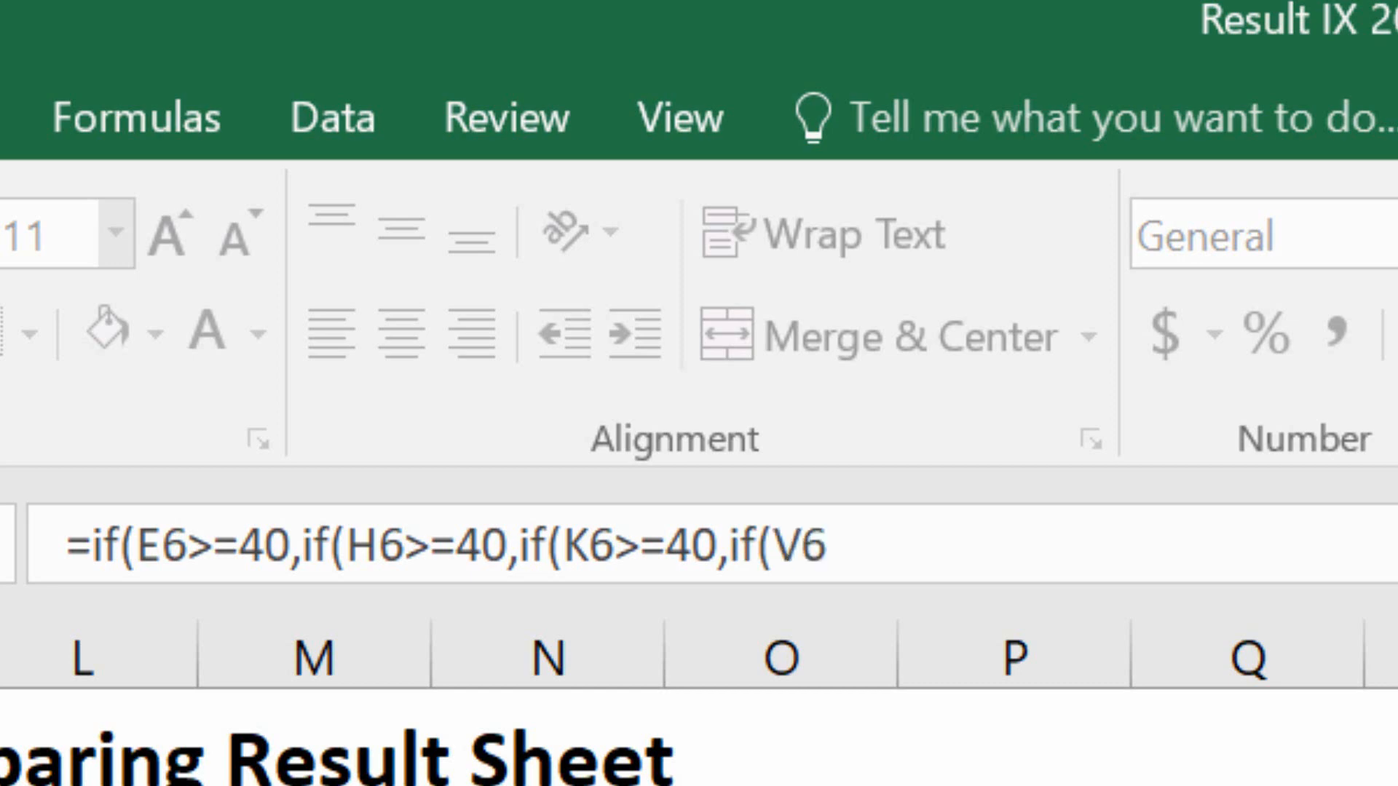
type("<2,\"Pas")
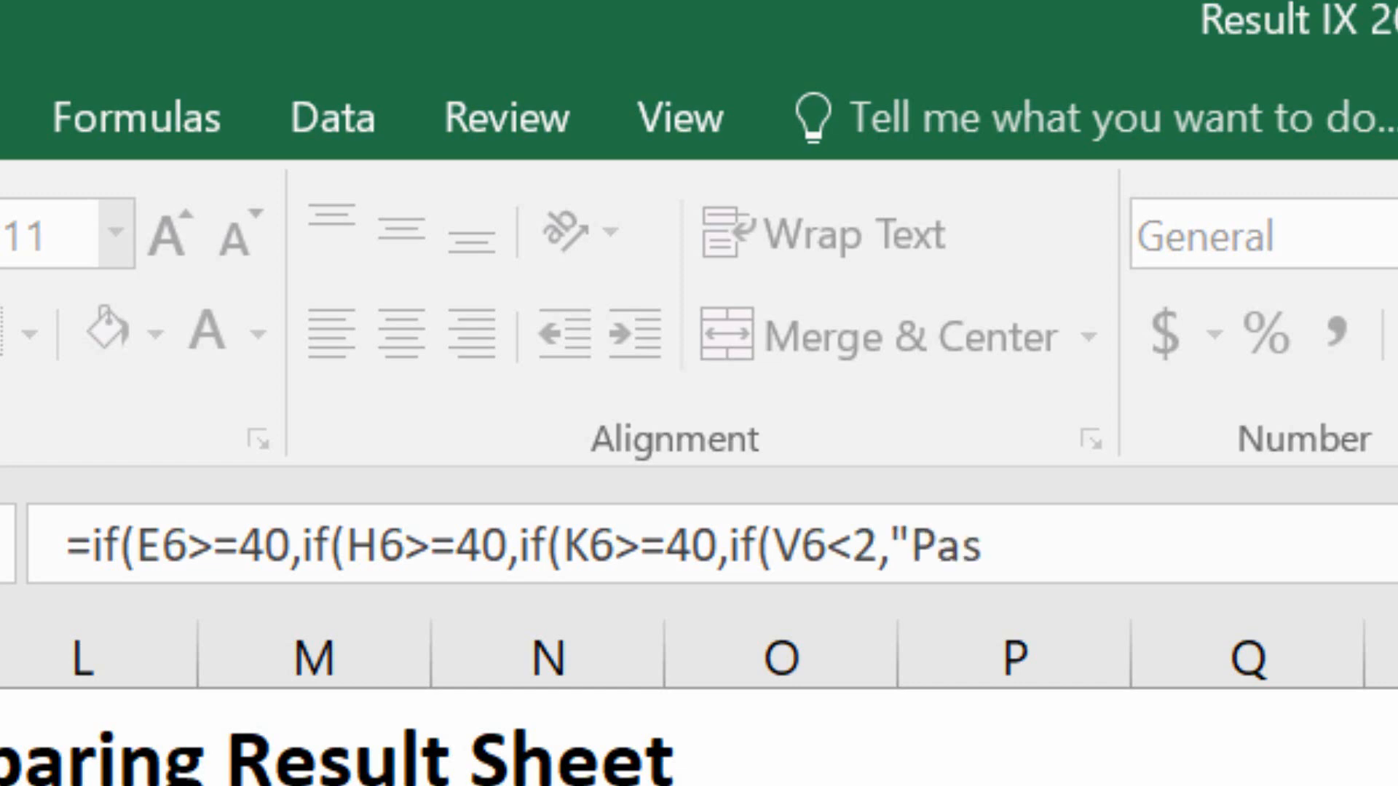
type("s\"")
type(",\"Fail")
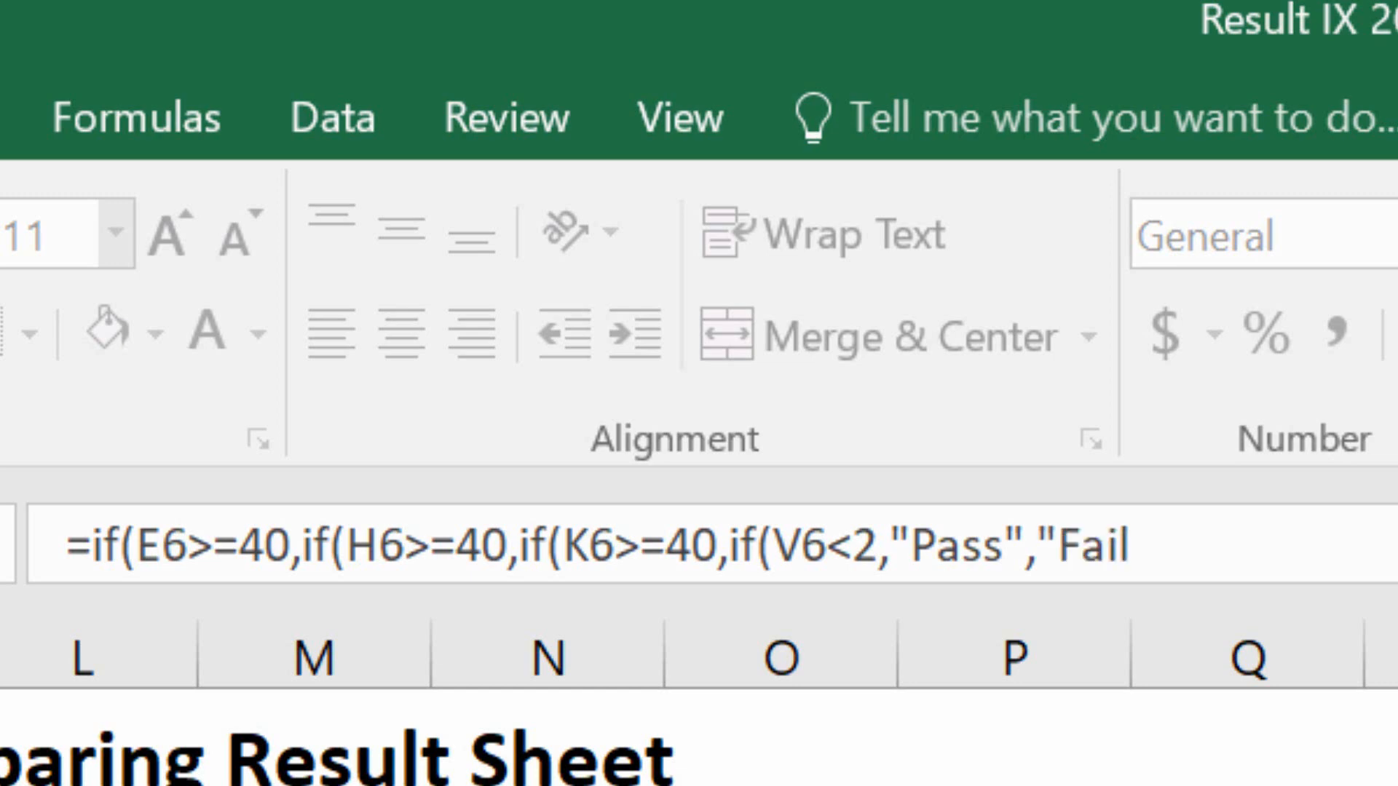
- Close each nested IF in X6 with "Fail" as its false value, enter the formula and fill it down through X15
type("\"),\"")
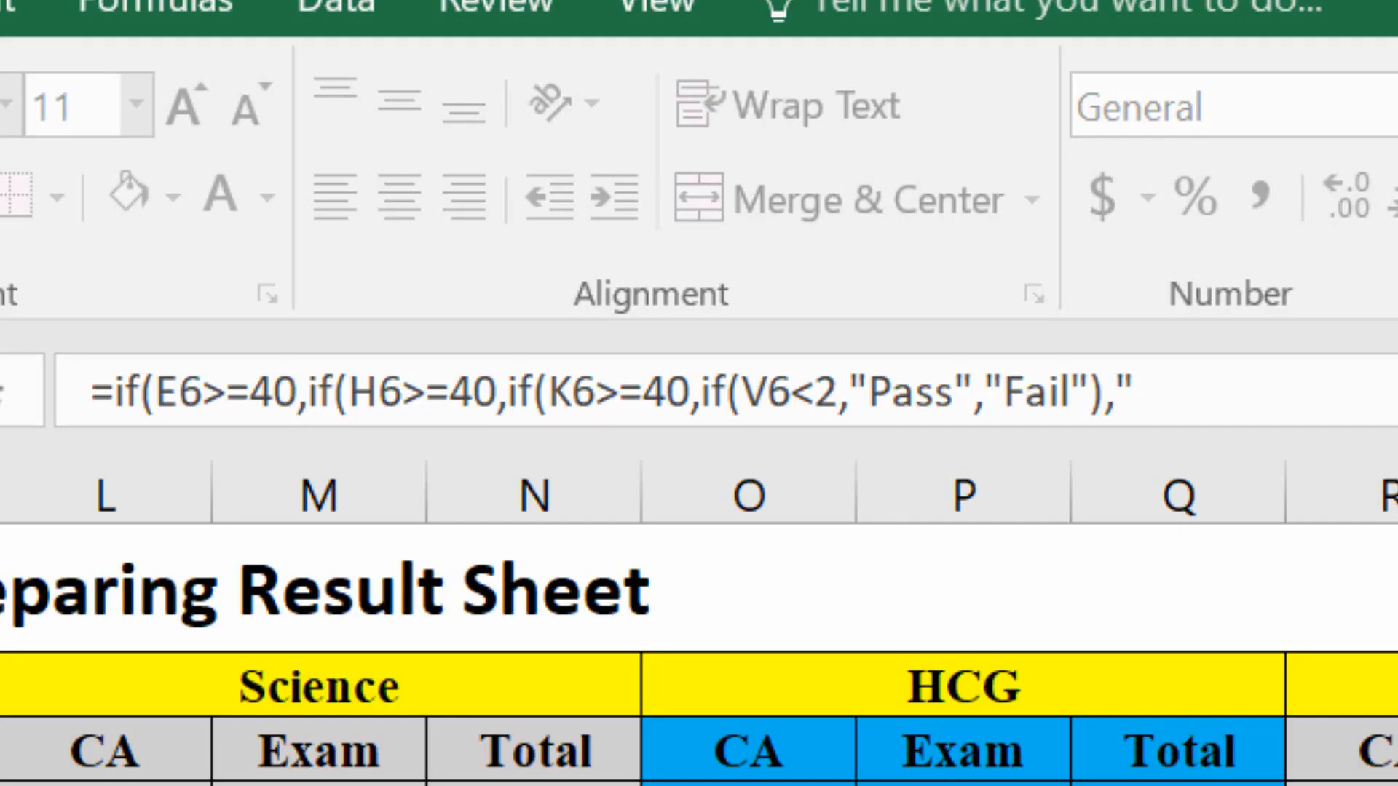
type("Fail\"")
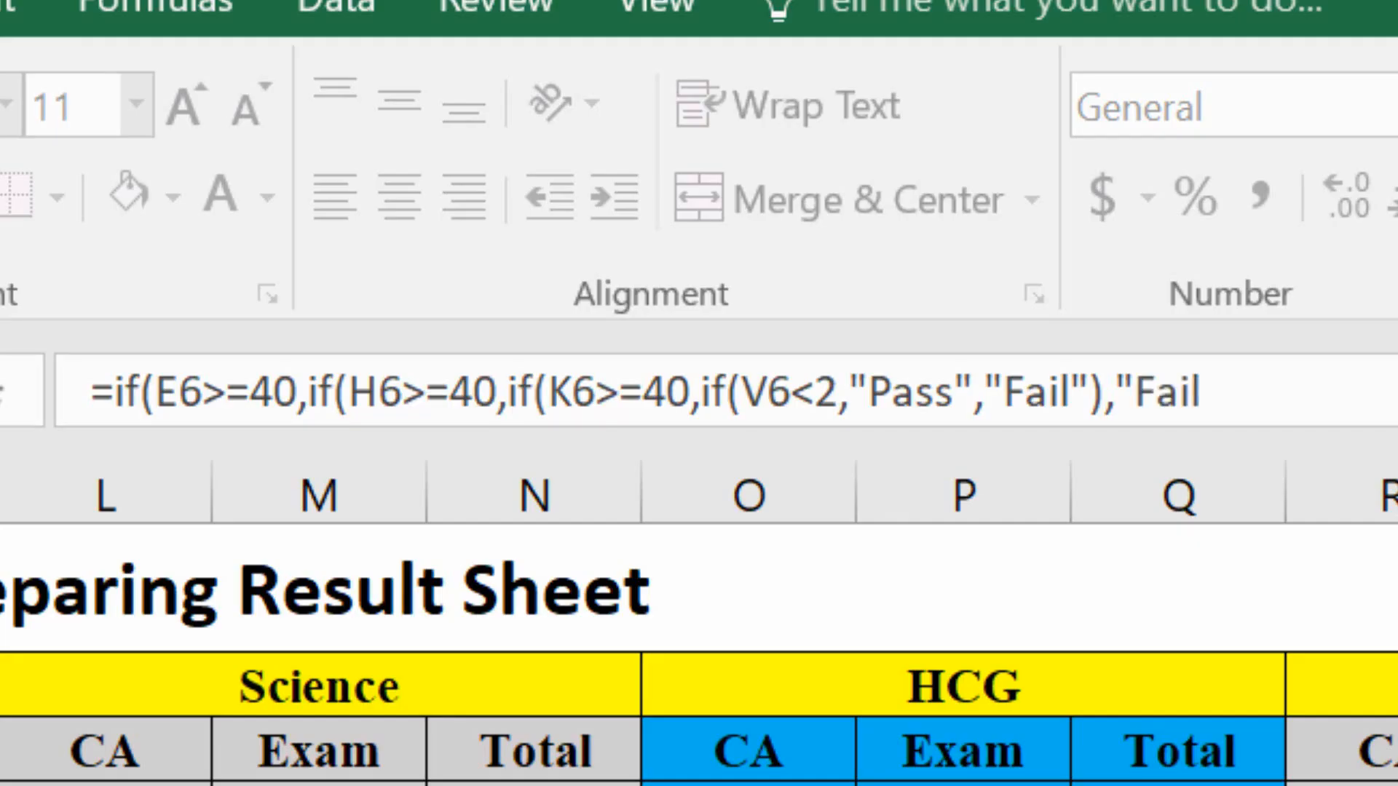
type("),\"F")
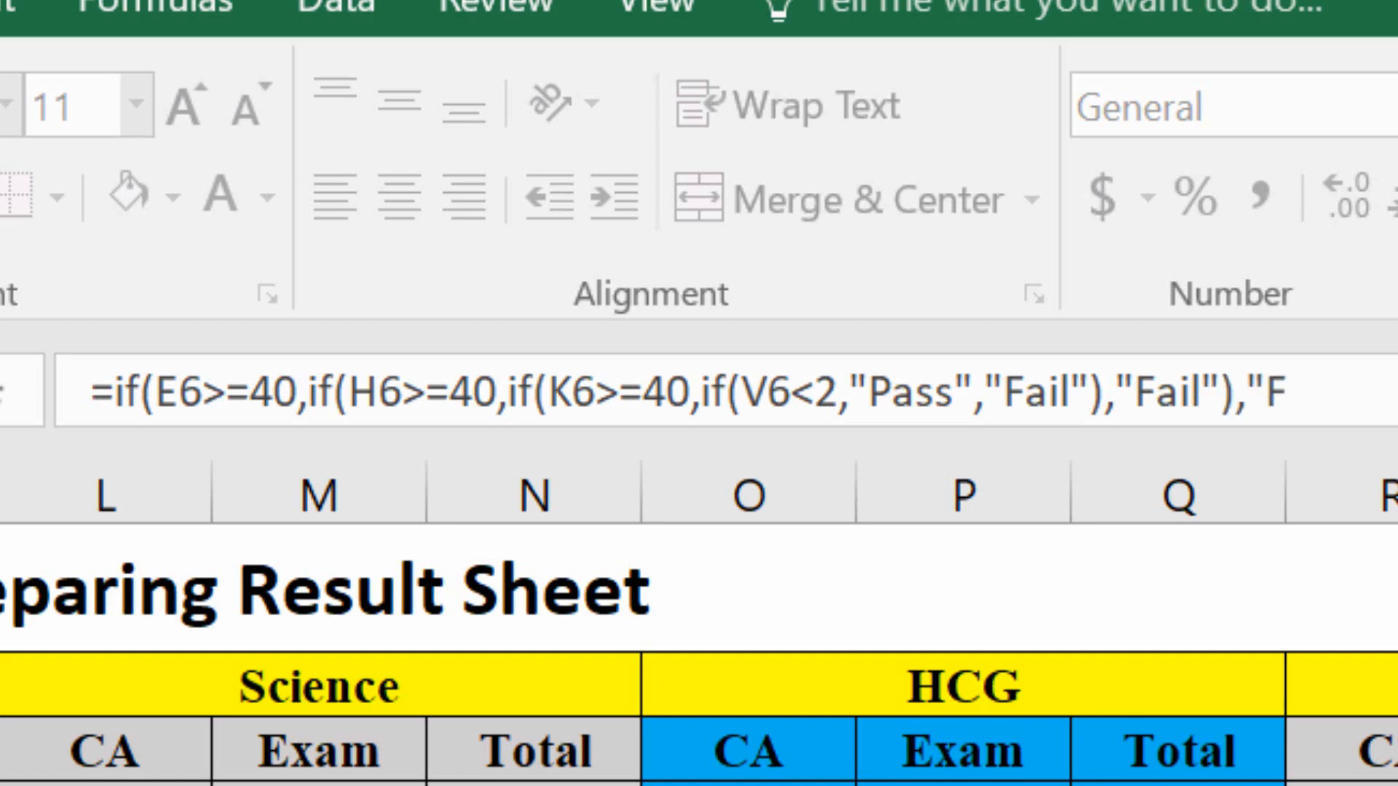
type("ail\"")
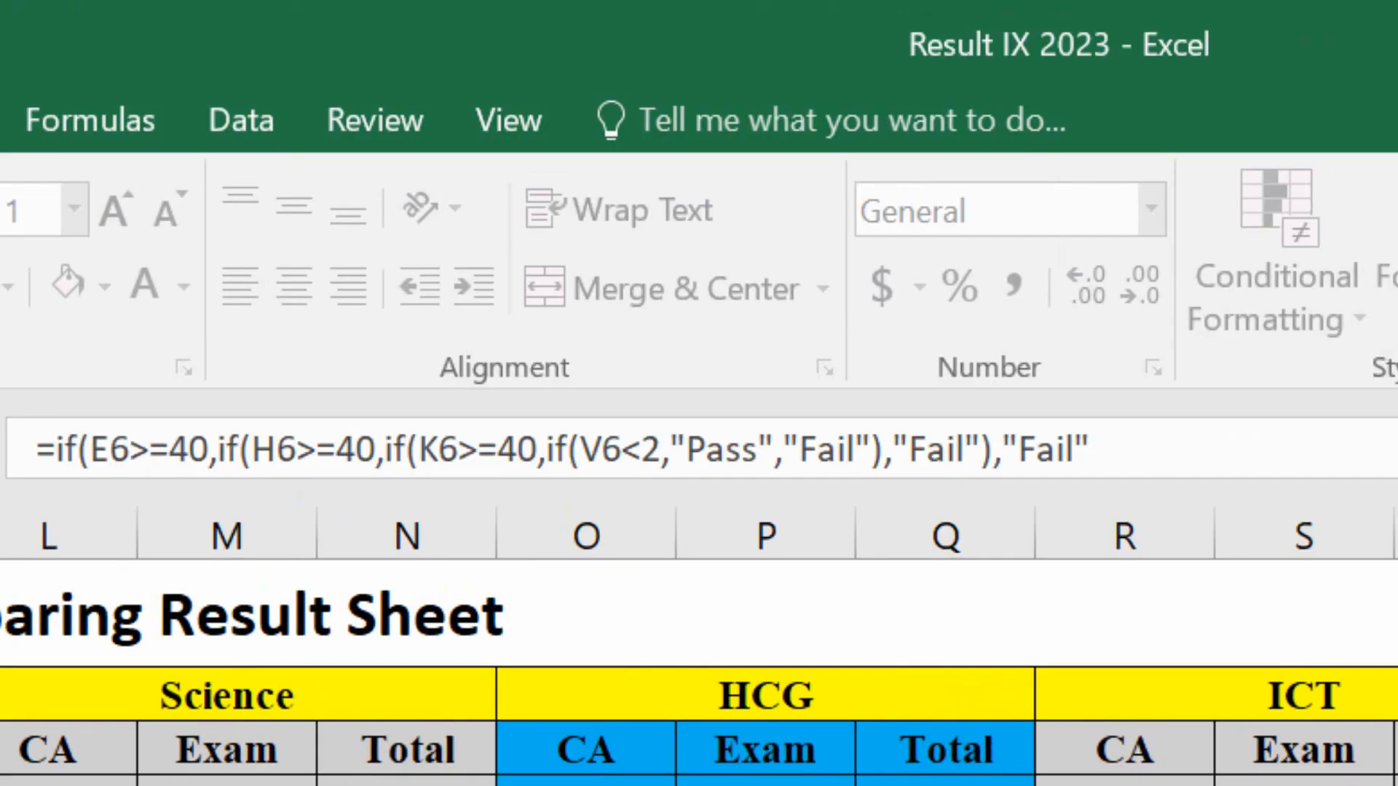
type("),\"f")
key("BackSpace")
type("Fail")
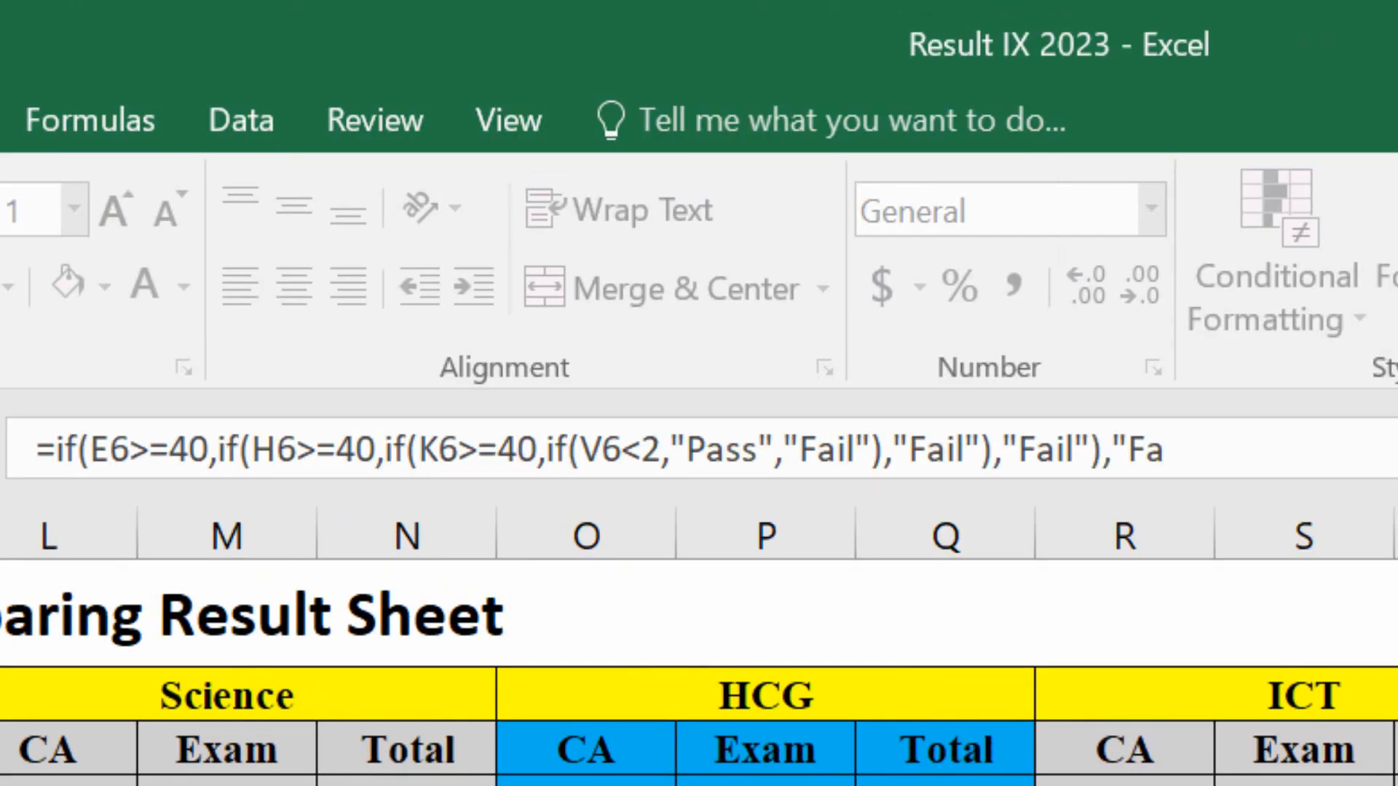
type("\")")
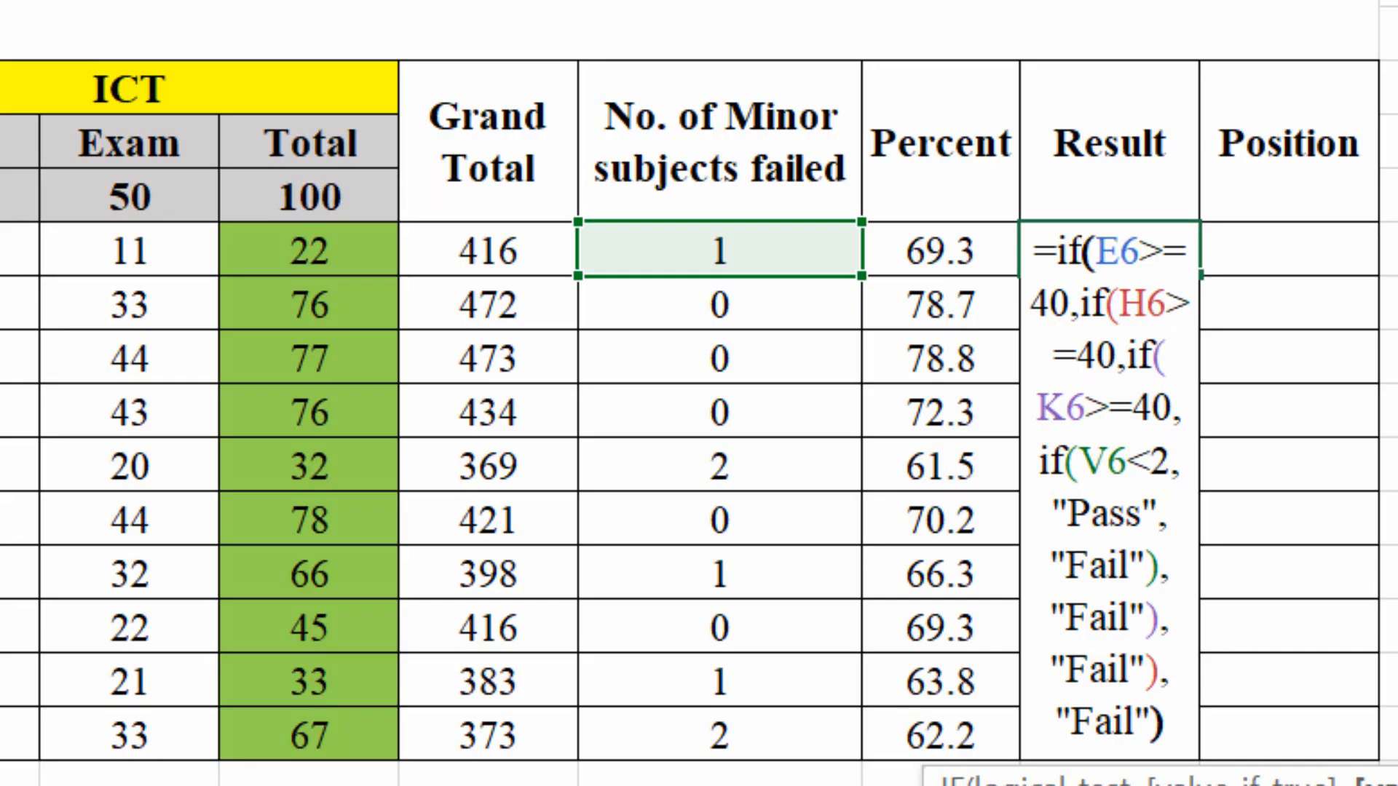
key("Return")
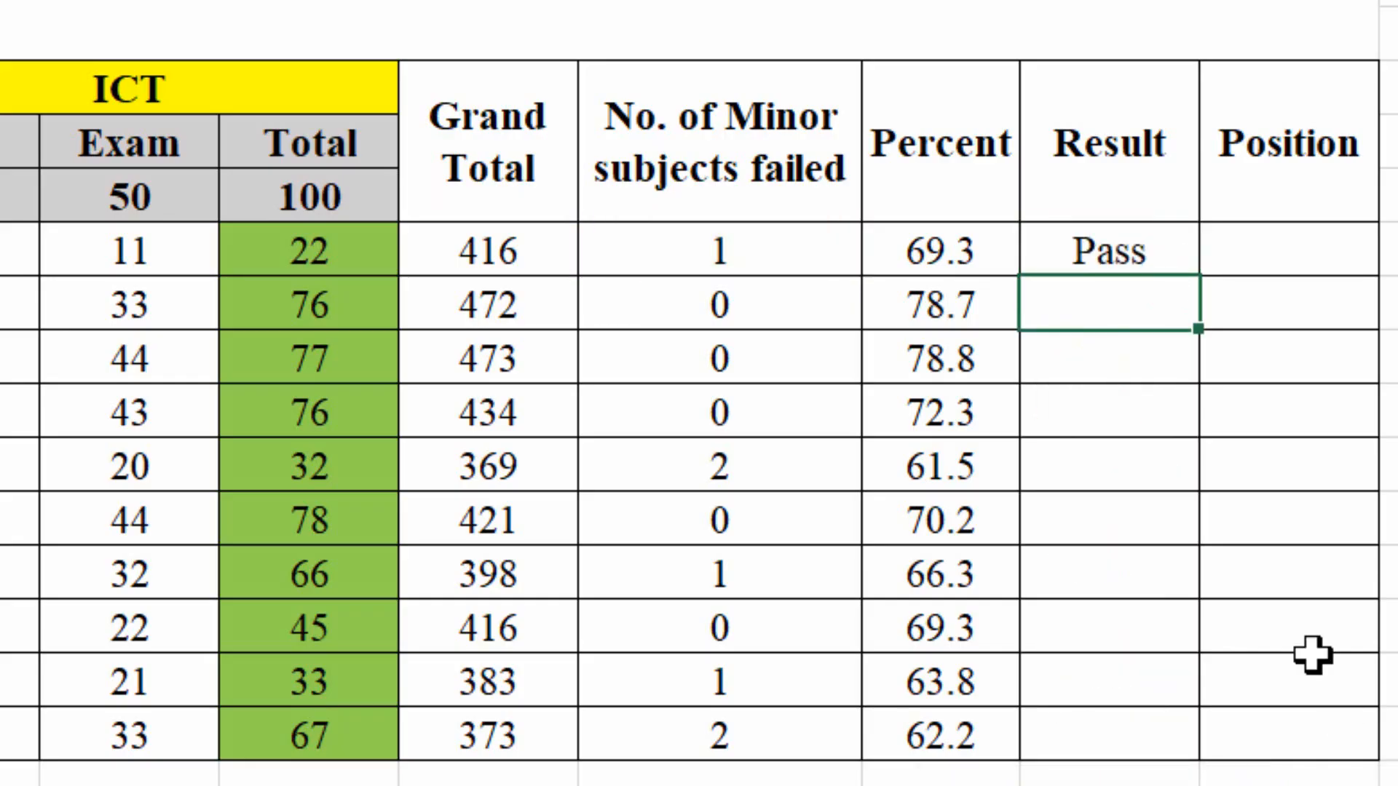
left_click(1138, 248)
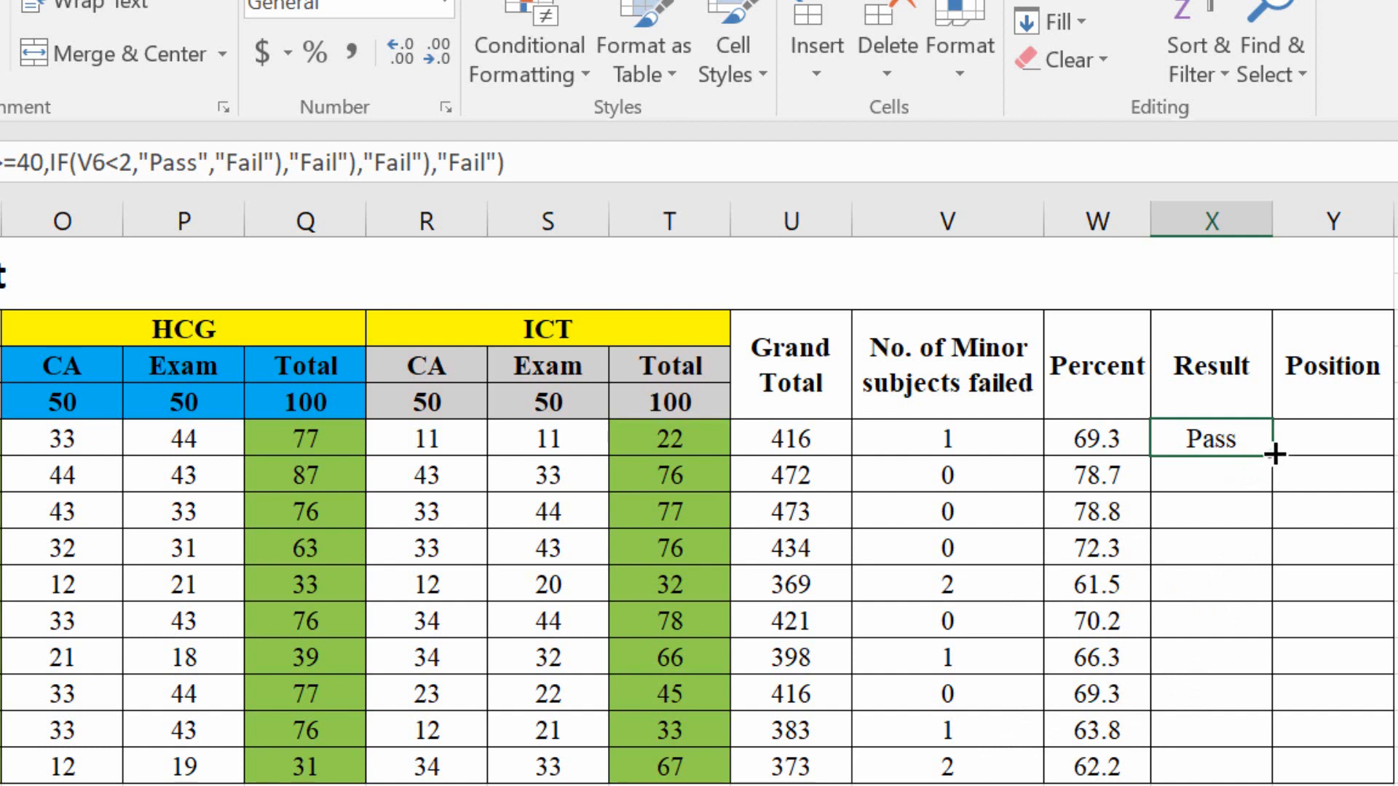
left_click_drag(1270, 460, 1249, 766)
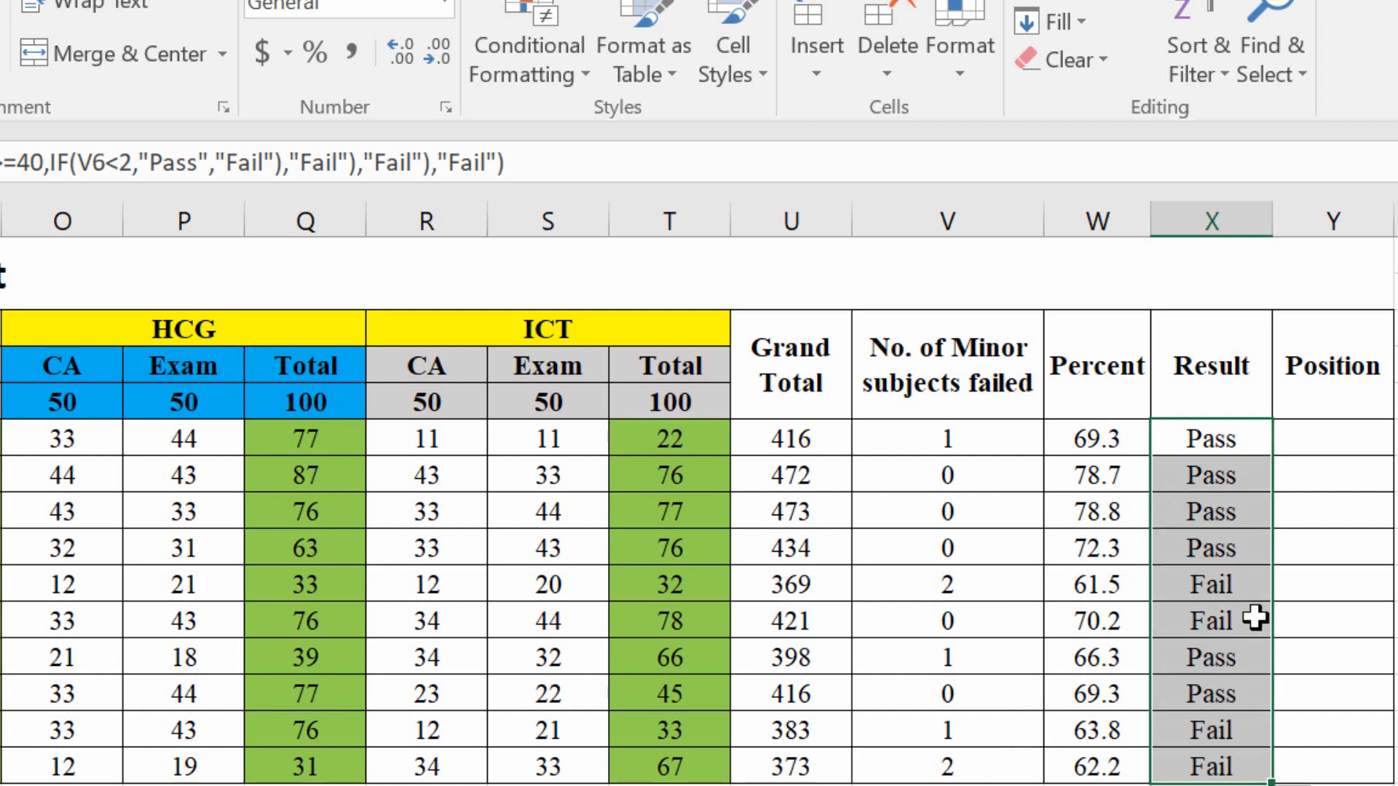
- Check the results in X10 and X11, tracing row 11 back through its subject totals to the English total in E11
left_click(1250, 582)
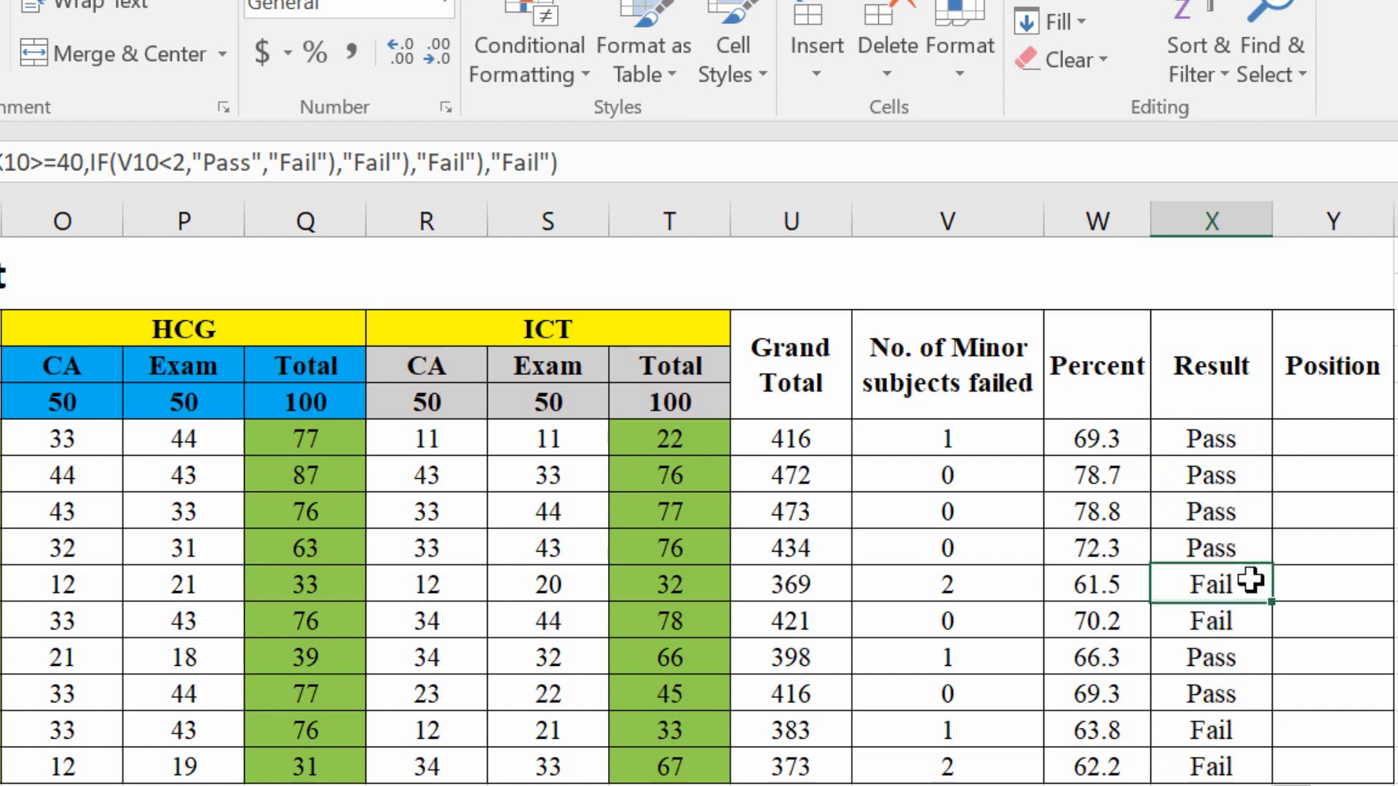
left_click(1245, 622)
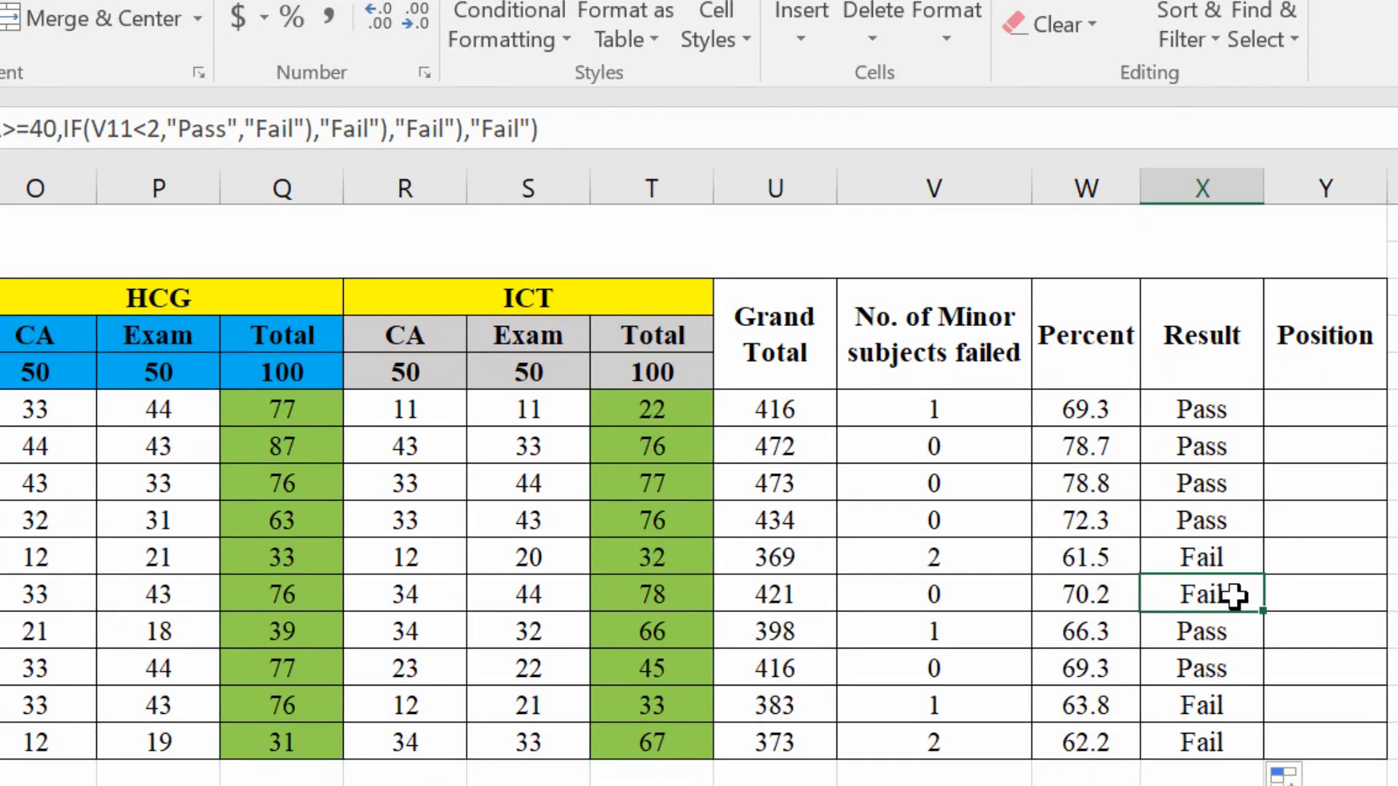
left_click(991, 598)
left_click(1211, 597)
key("Left")
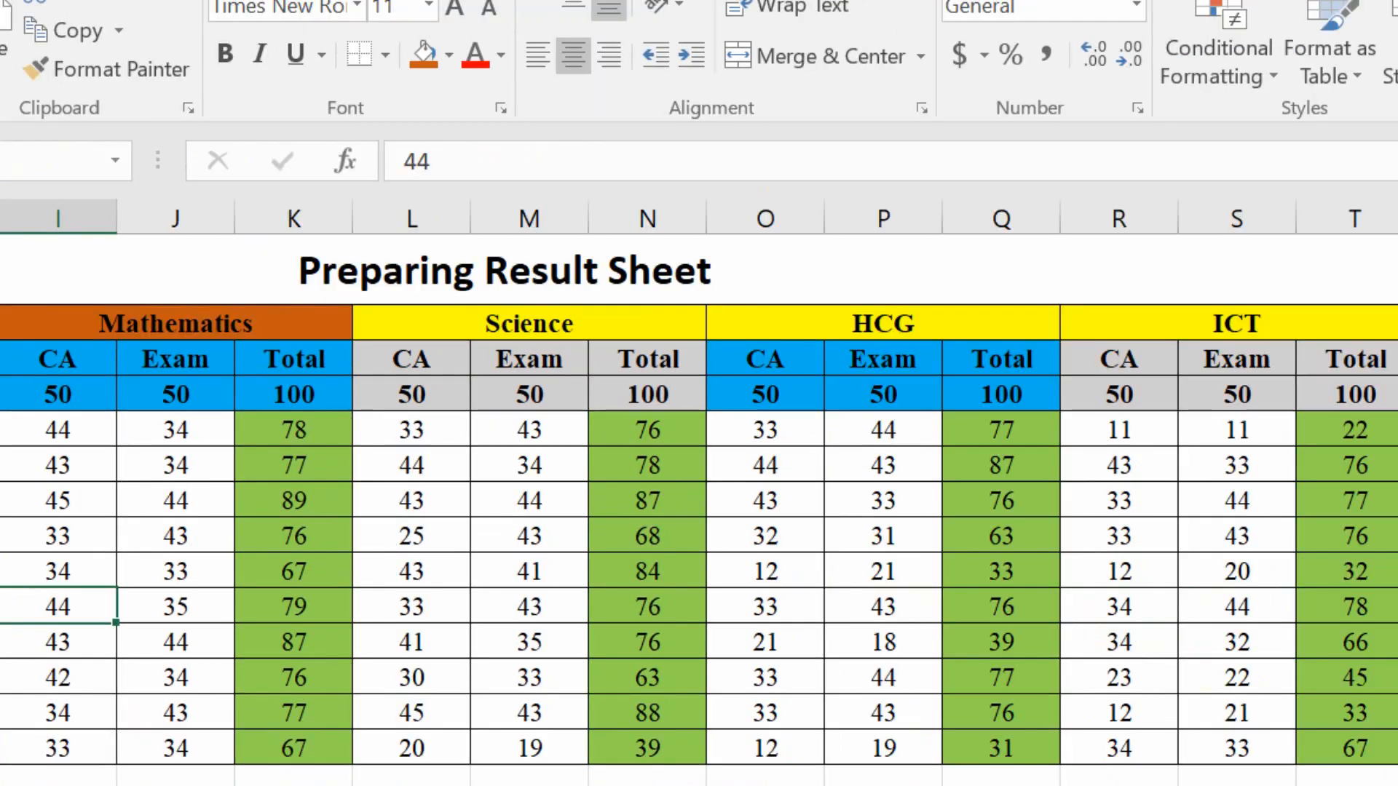
key("Left")
key("Left")
key("Left")
key("Left")
key("Left")
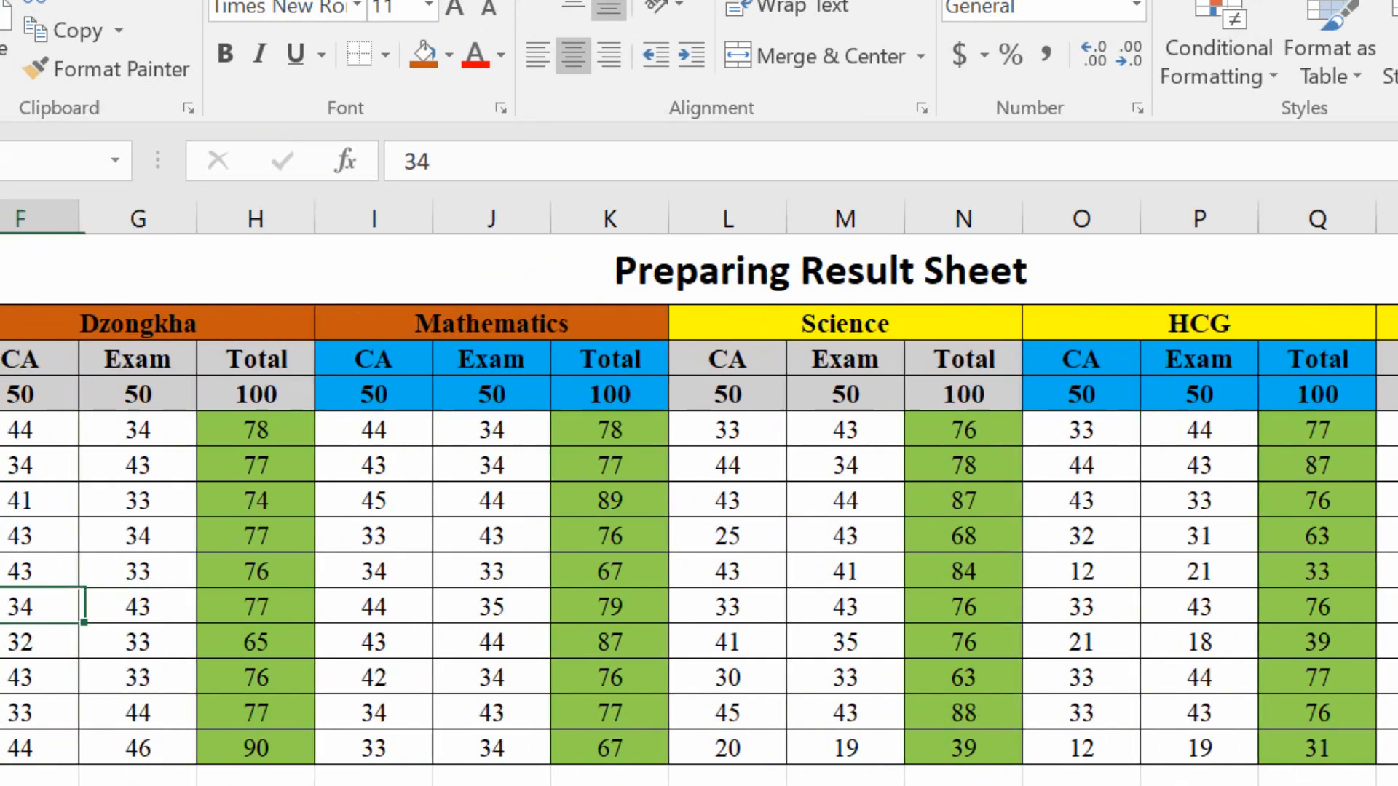
key("Right")
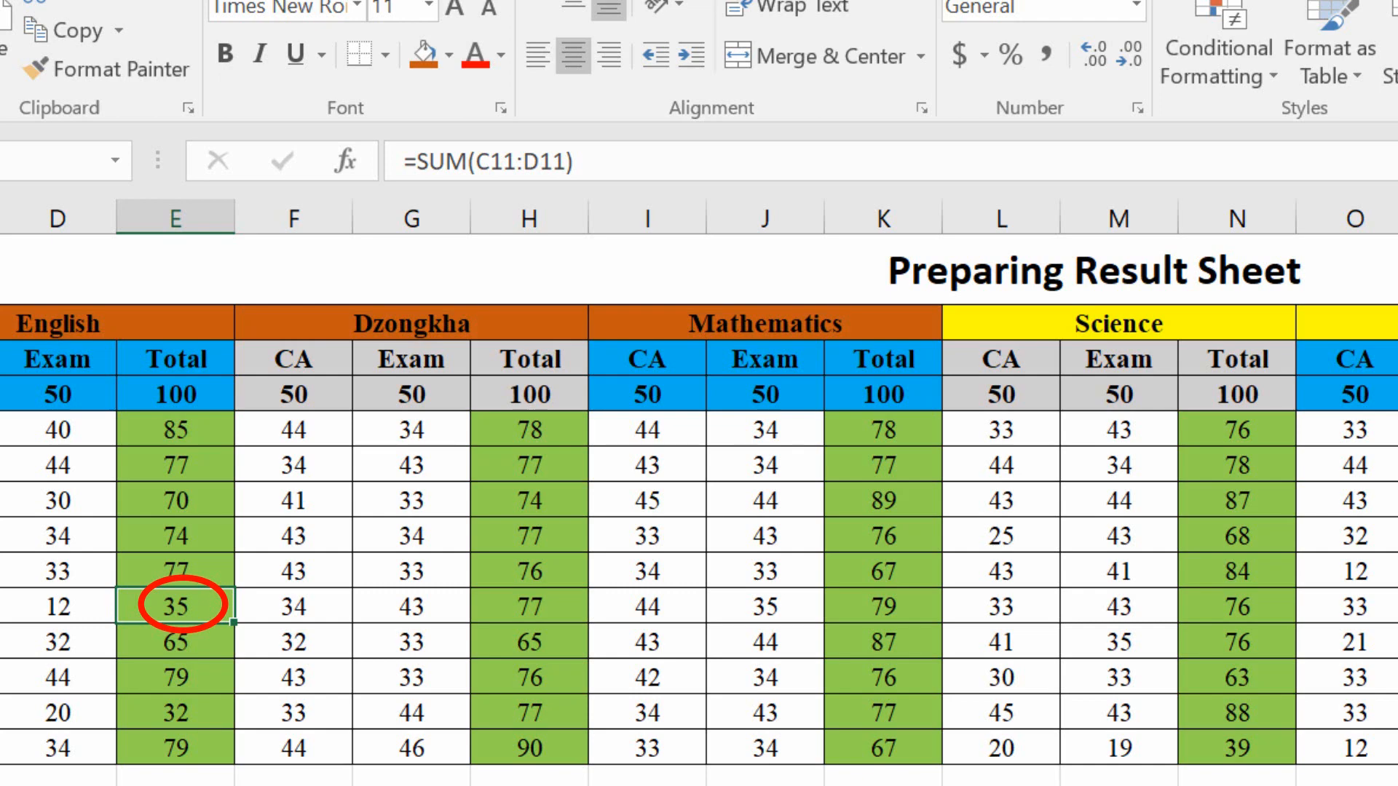
- Enter =RANK(W6,$W$6:$W$15) in Y6 to rank the first student's percent against the fixed Percent range
scroll(699, 532, "right", 3)
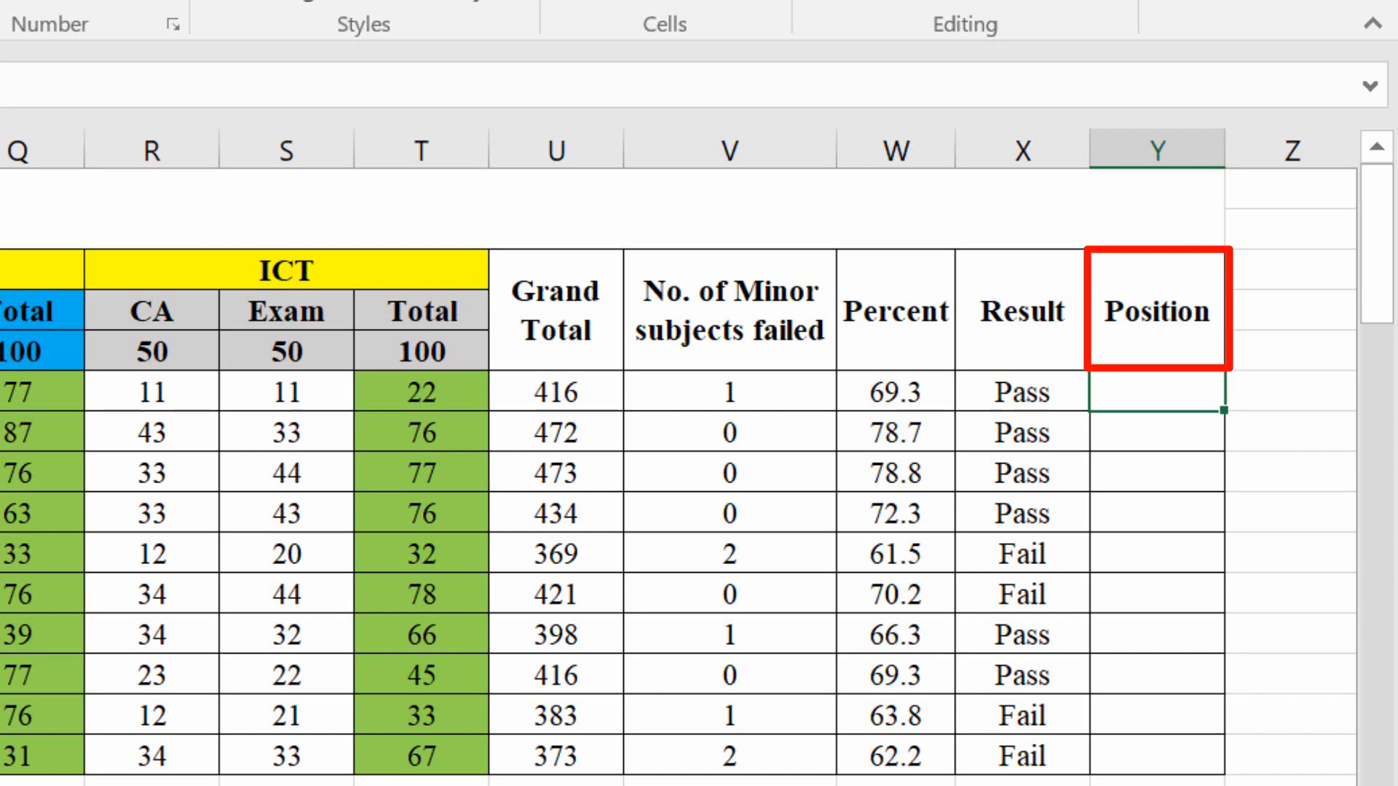
type("=r")
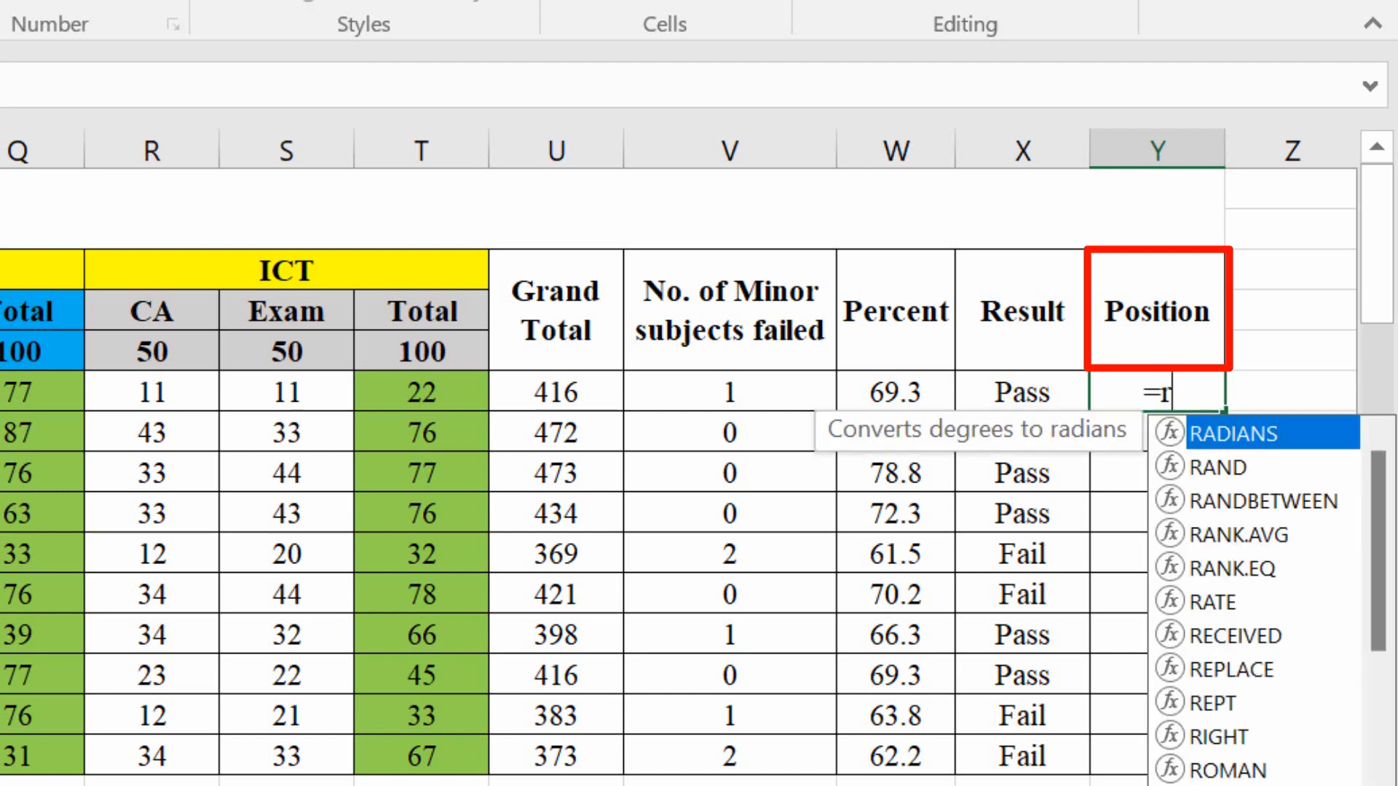
type("ank(")
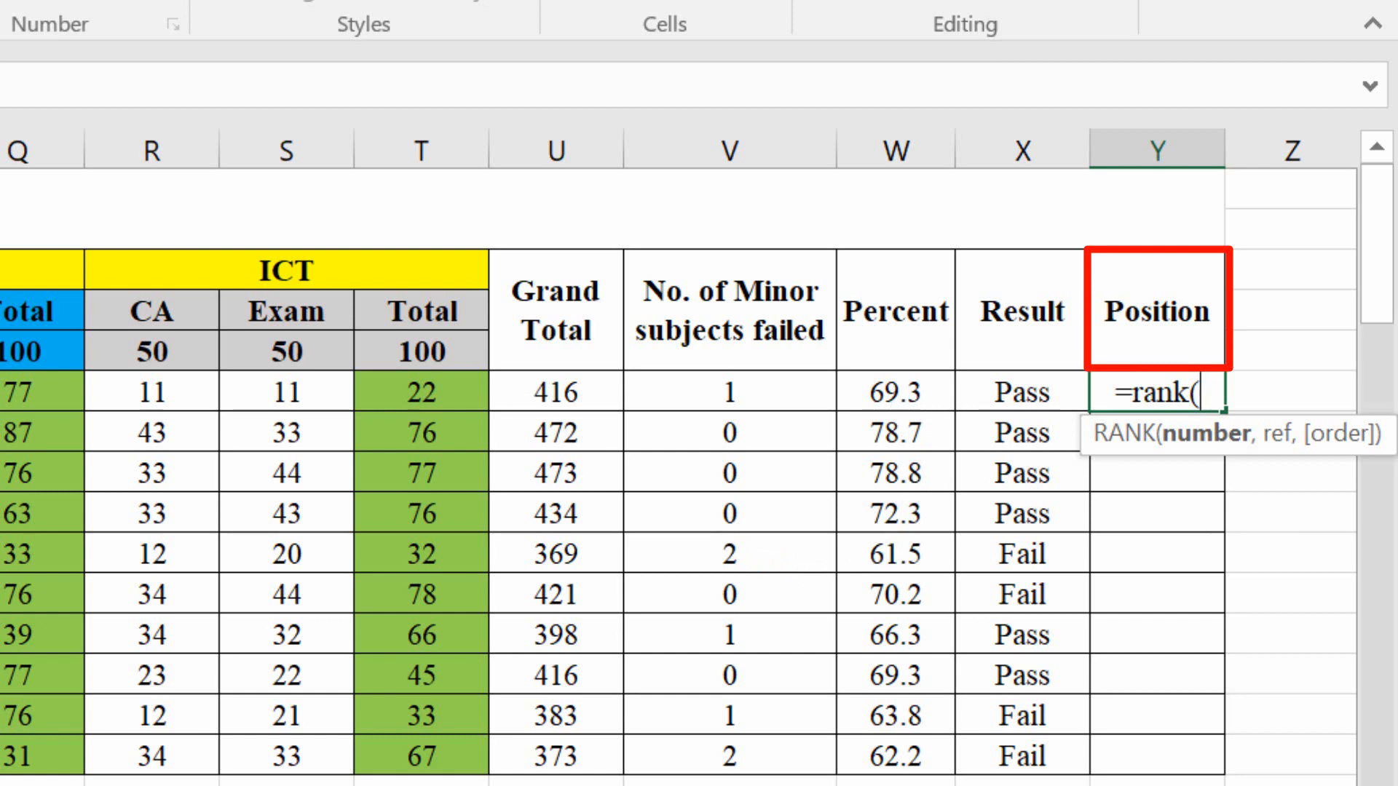
left_click(906, 386)
type(",")
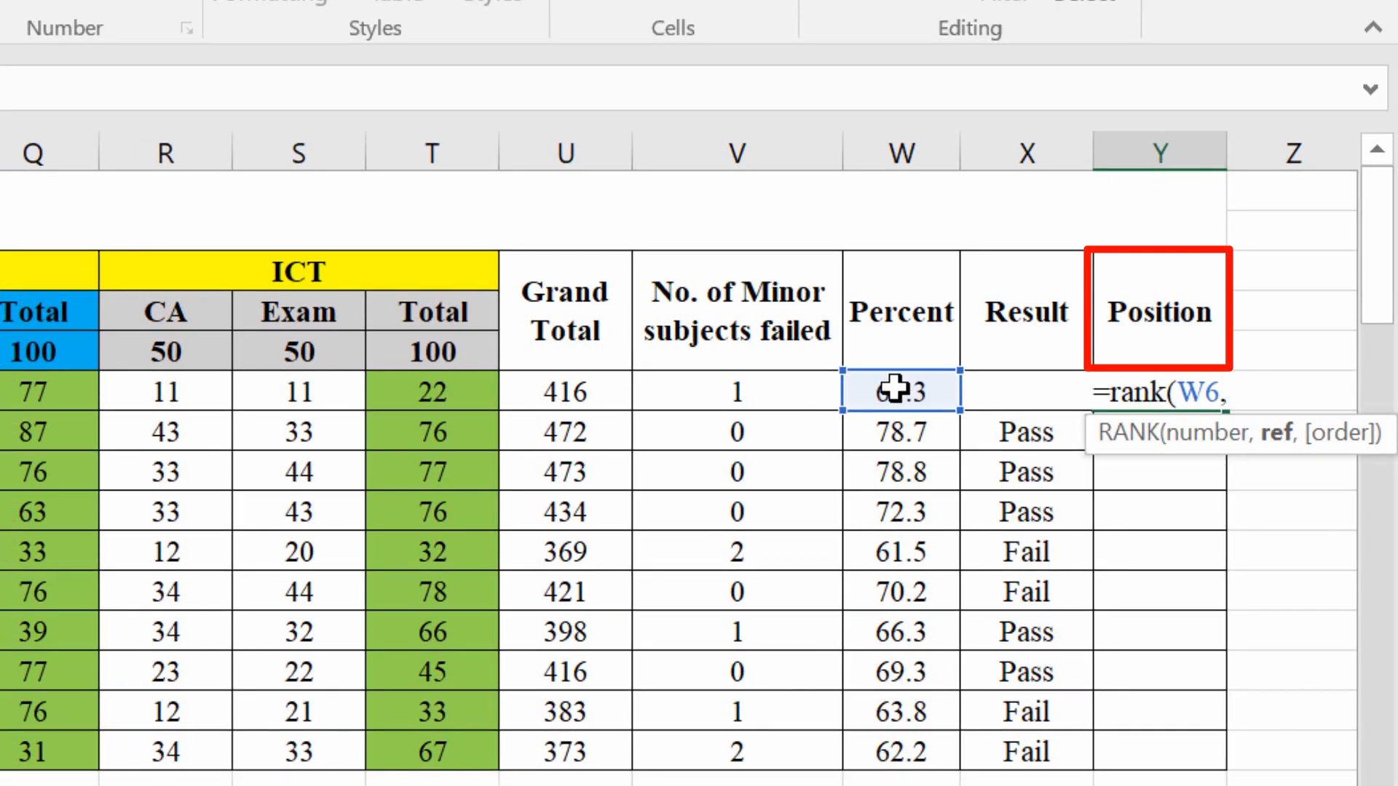
left_click_drag(896, 390, 903, 741)
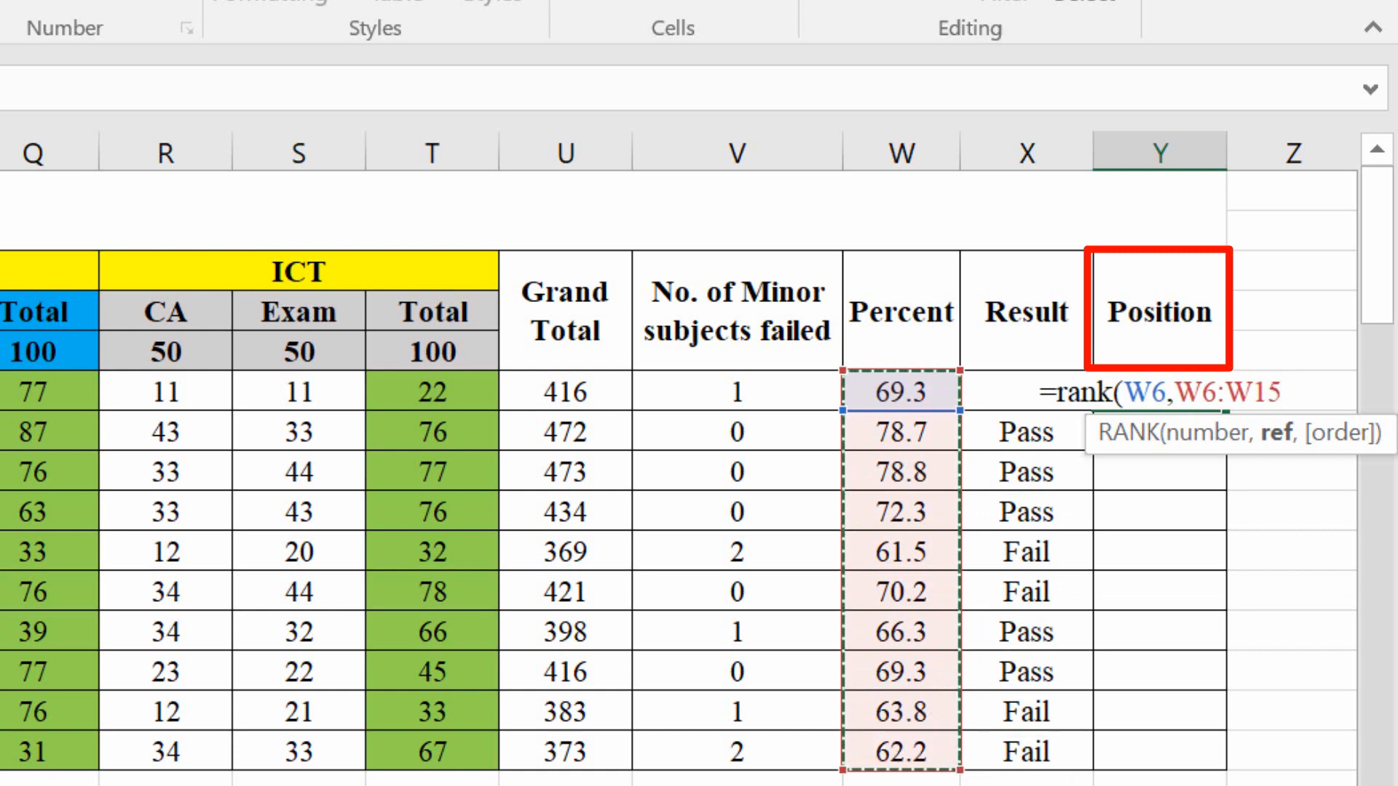
key("F4")
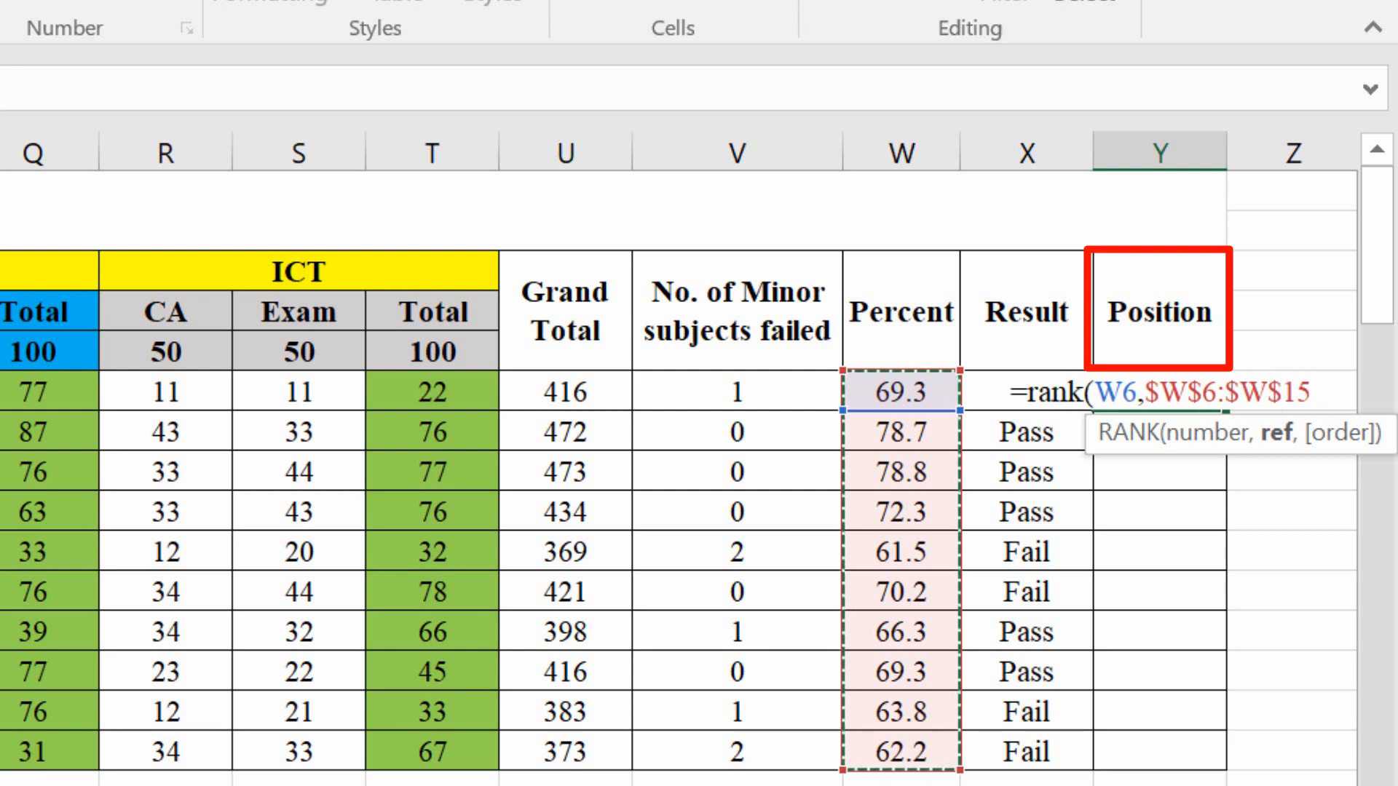
type(")")
key("Return")
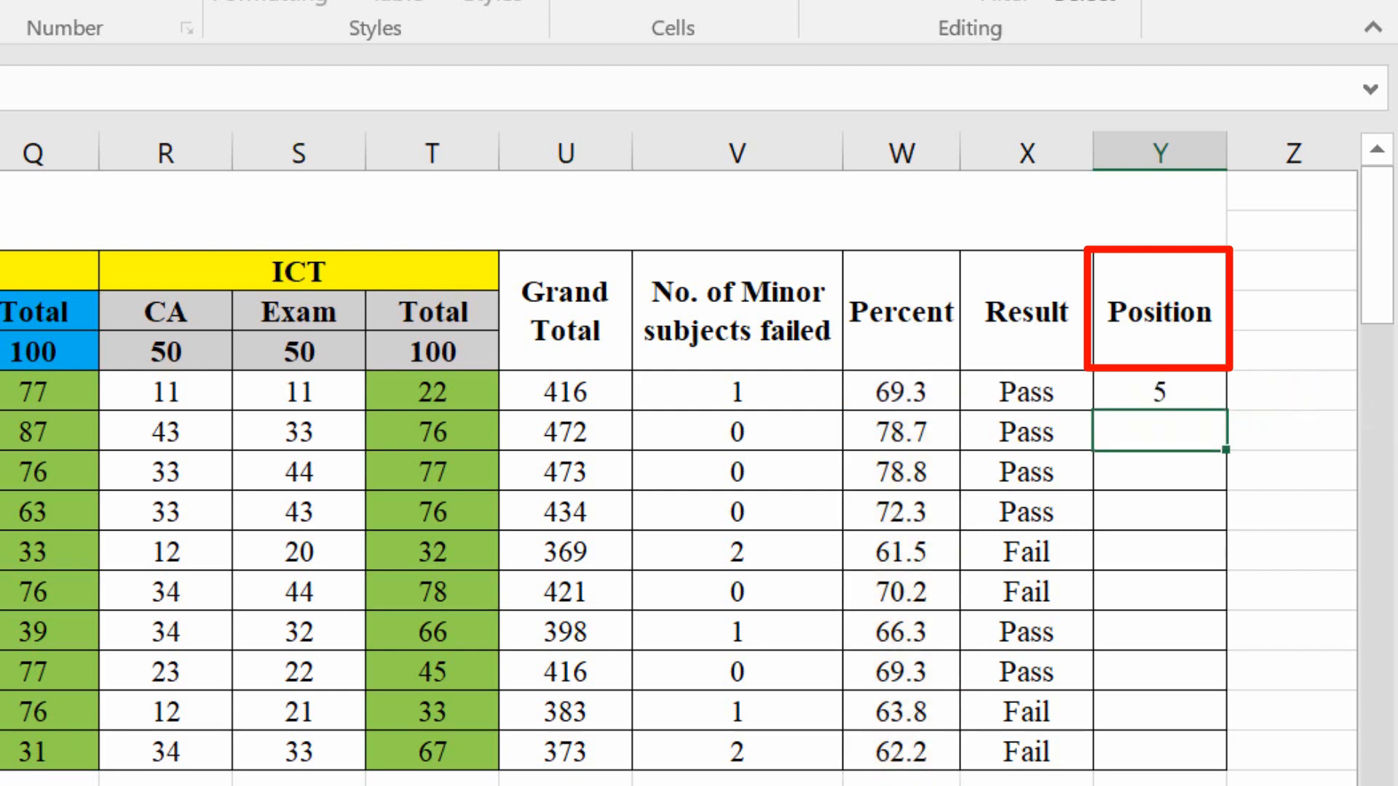
- Fill the Y6 rank formula down the Position column through Y15
left_click(1164, 387)
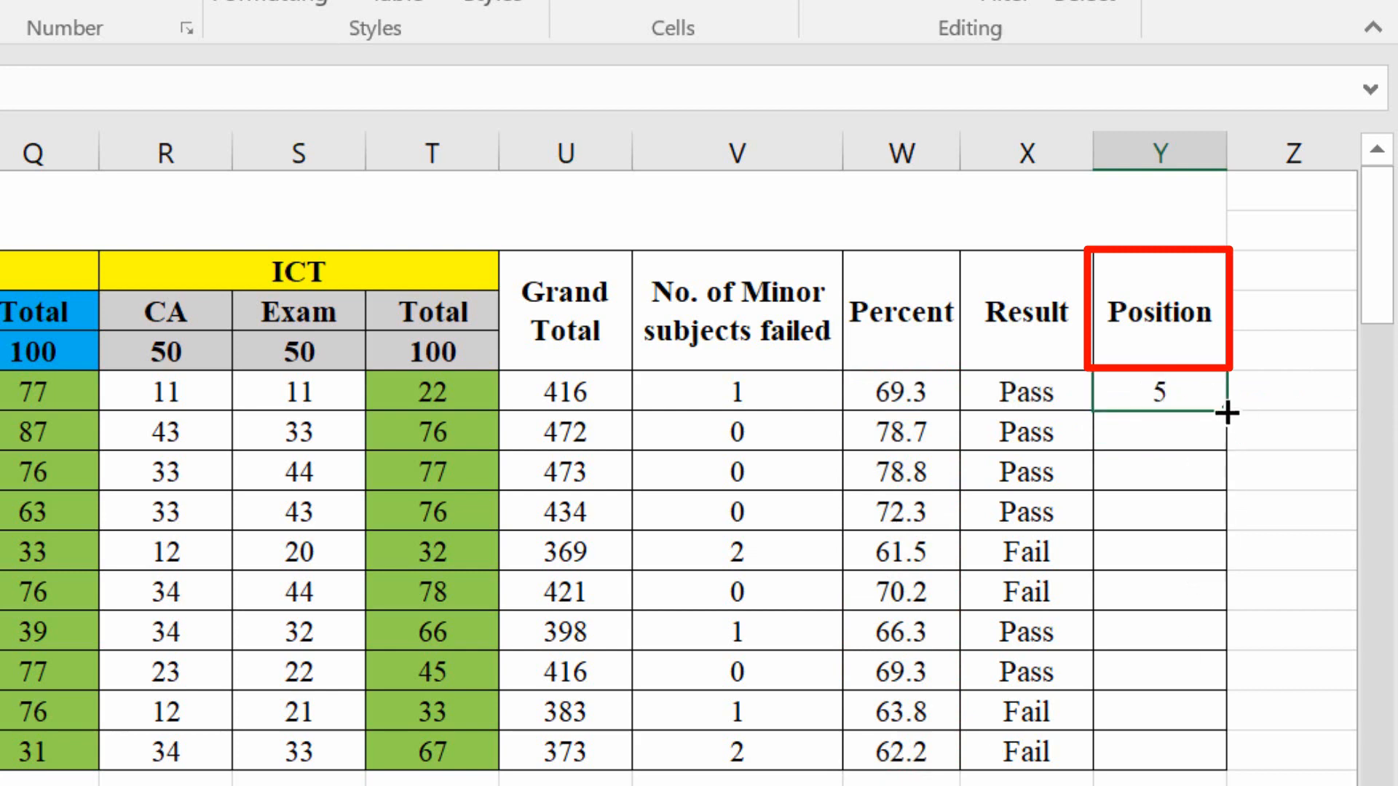
left_click_drag(1230, 413, 1210, 762)
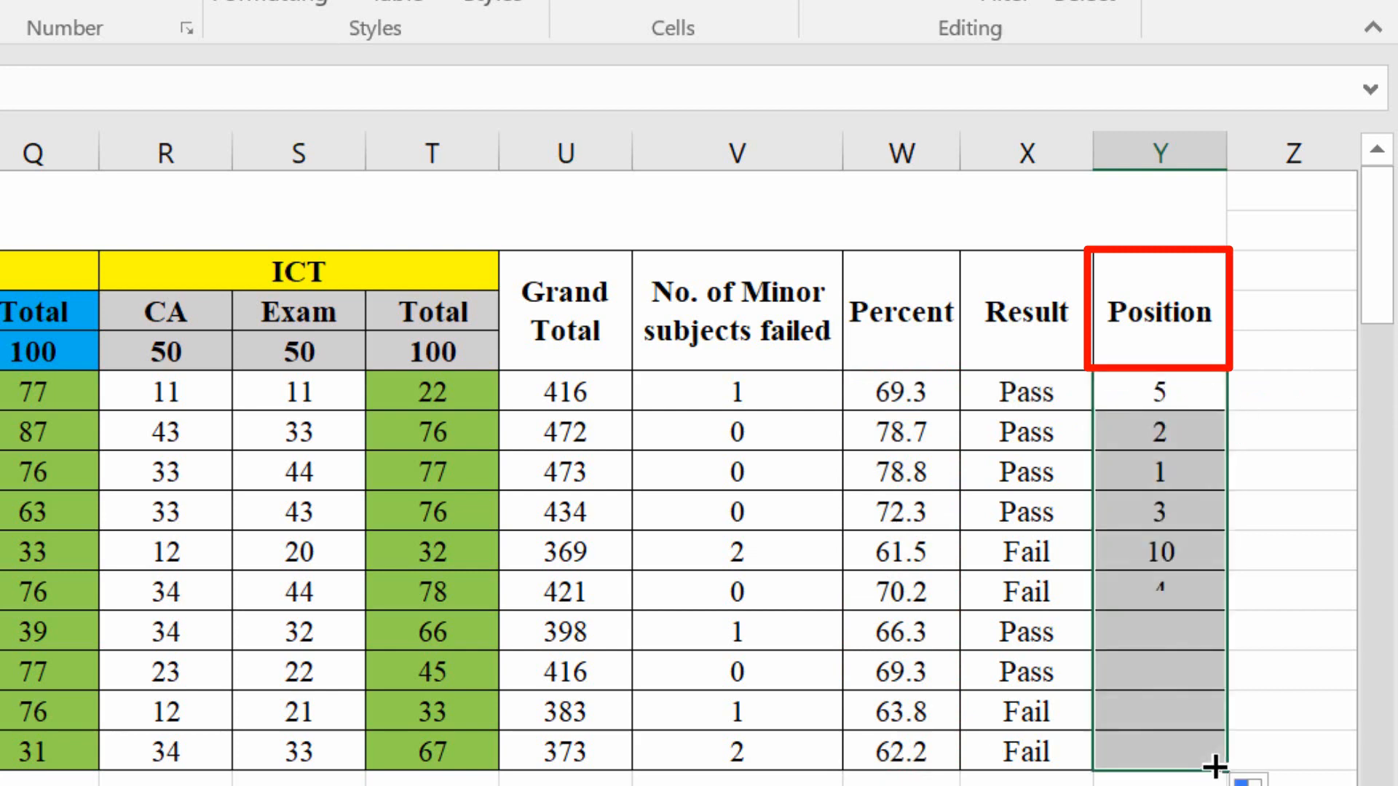
left_click(1027, 785)
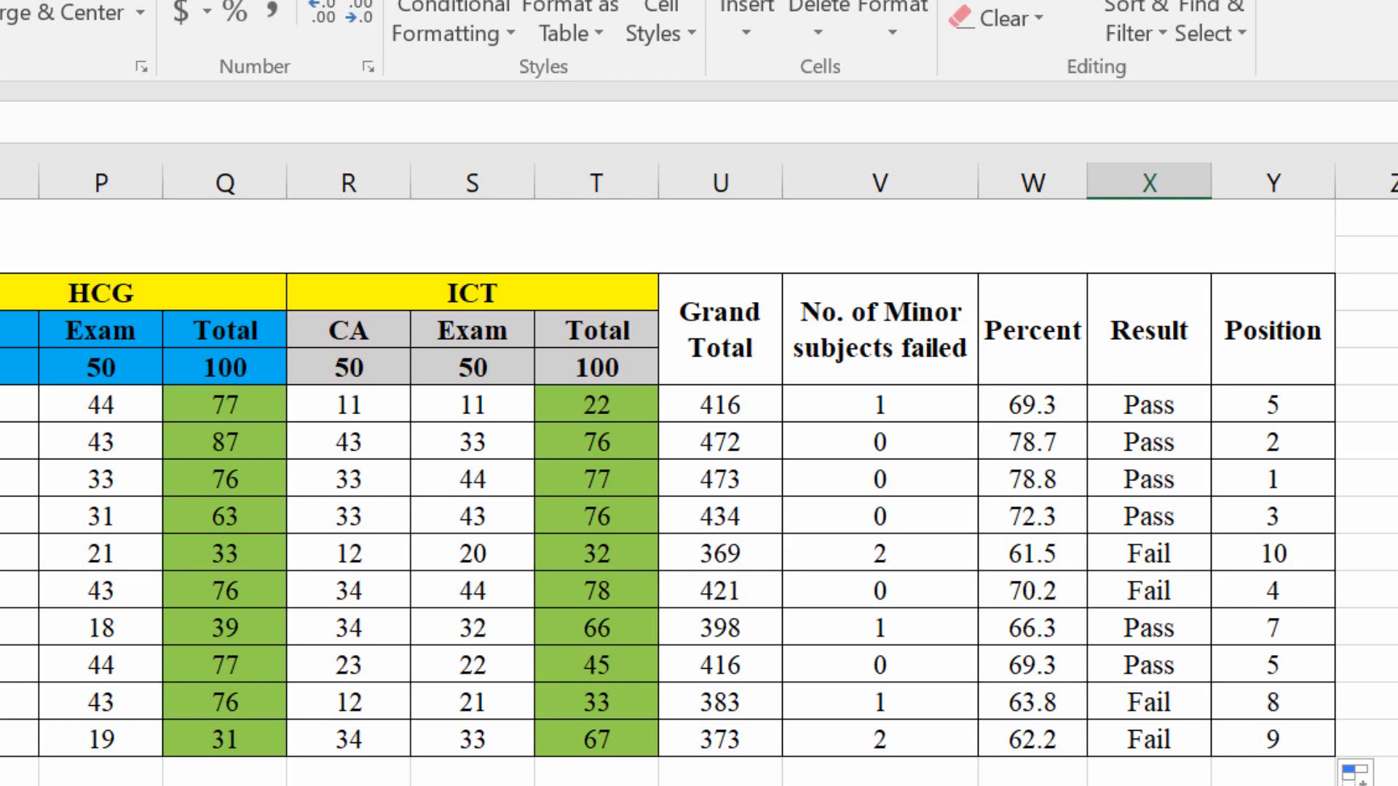
- Compare the positions in Y8, Y7 and Y9 with the corresponding percents in W8, W7 and W9
left_click(1300, 484)
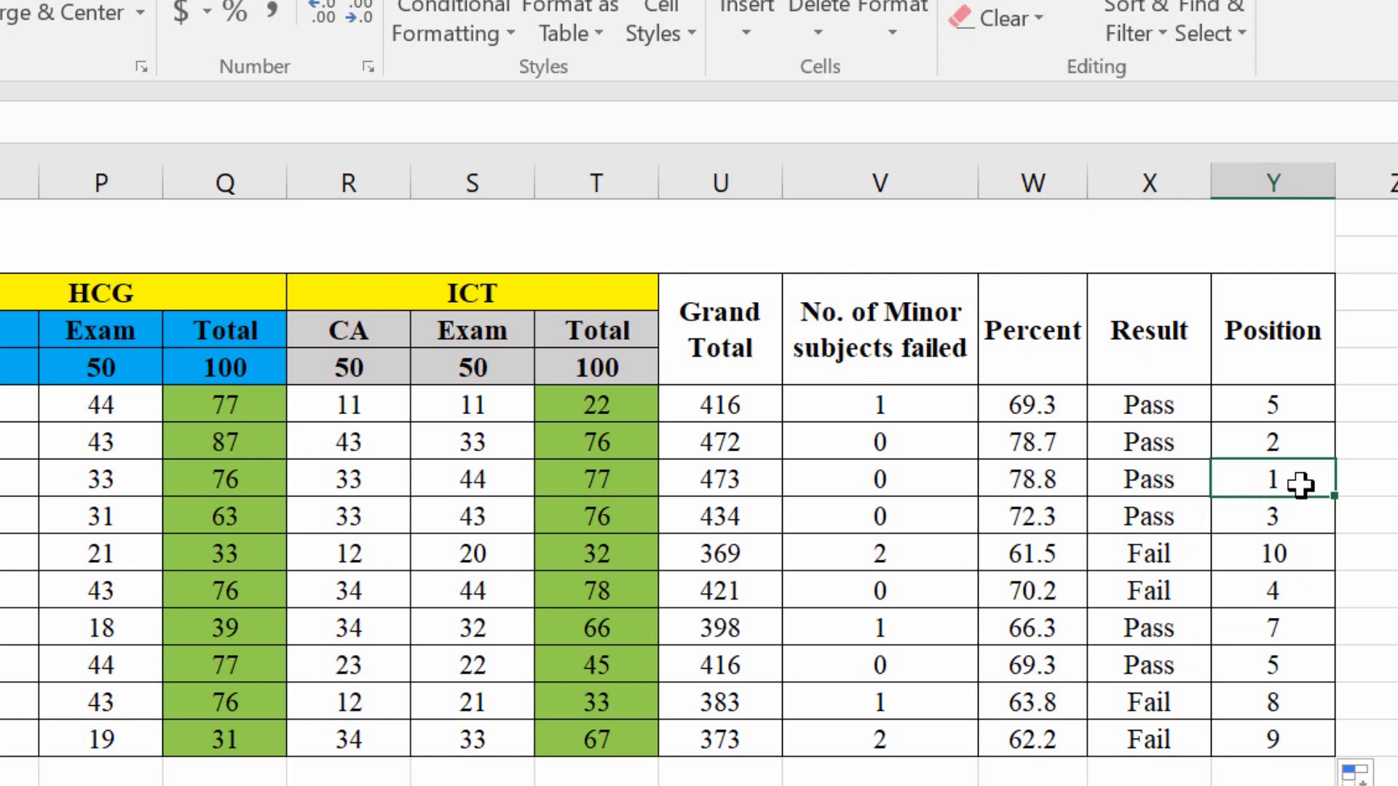
left_click(1079, 481)
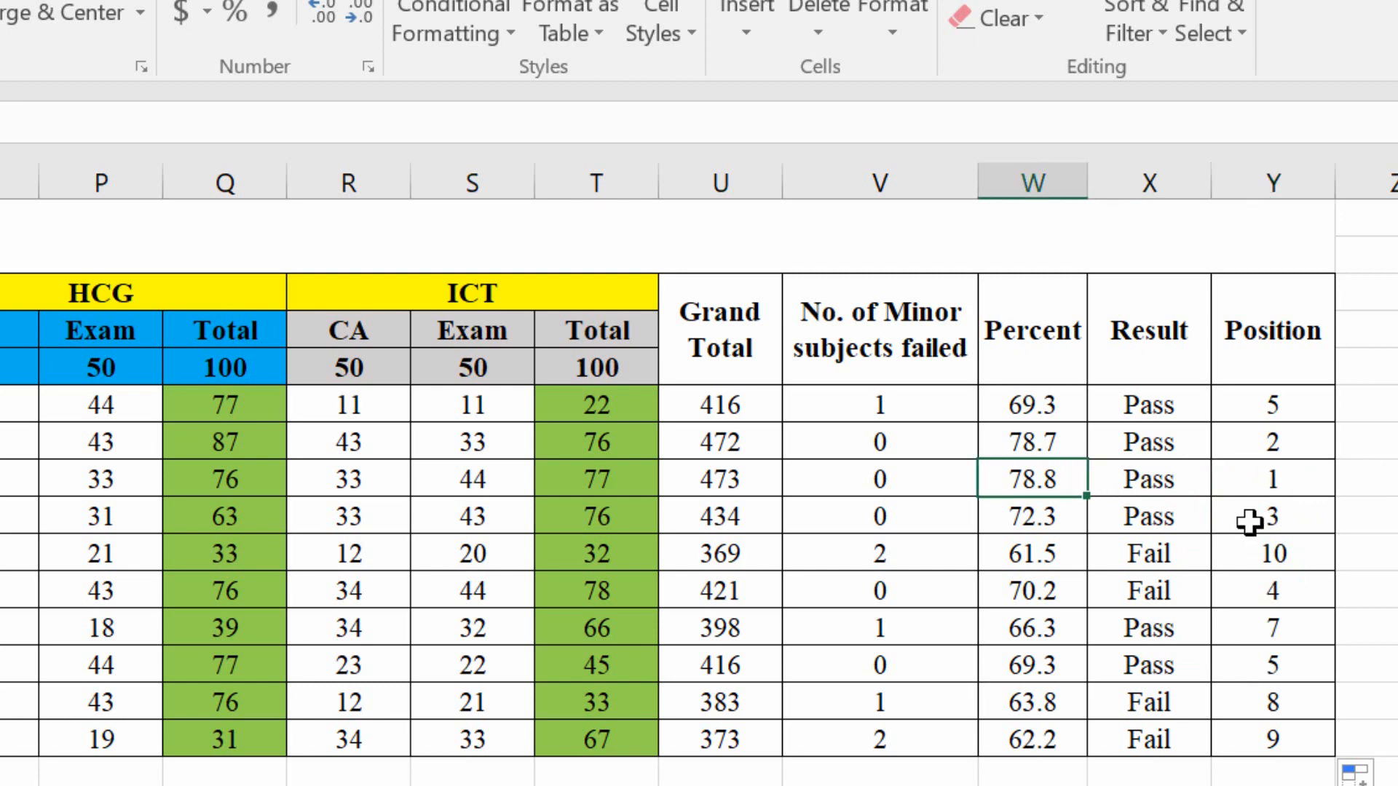
left_click(1279, 449)
left_click(1056, 440)
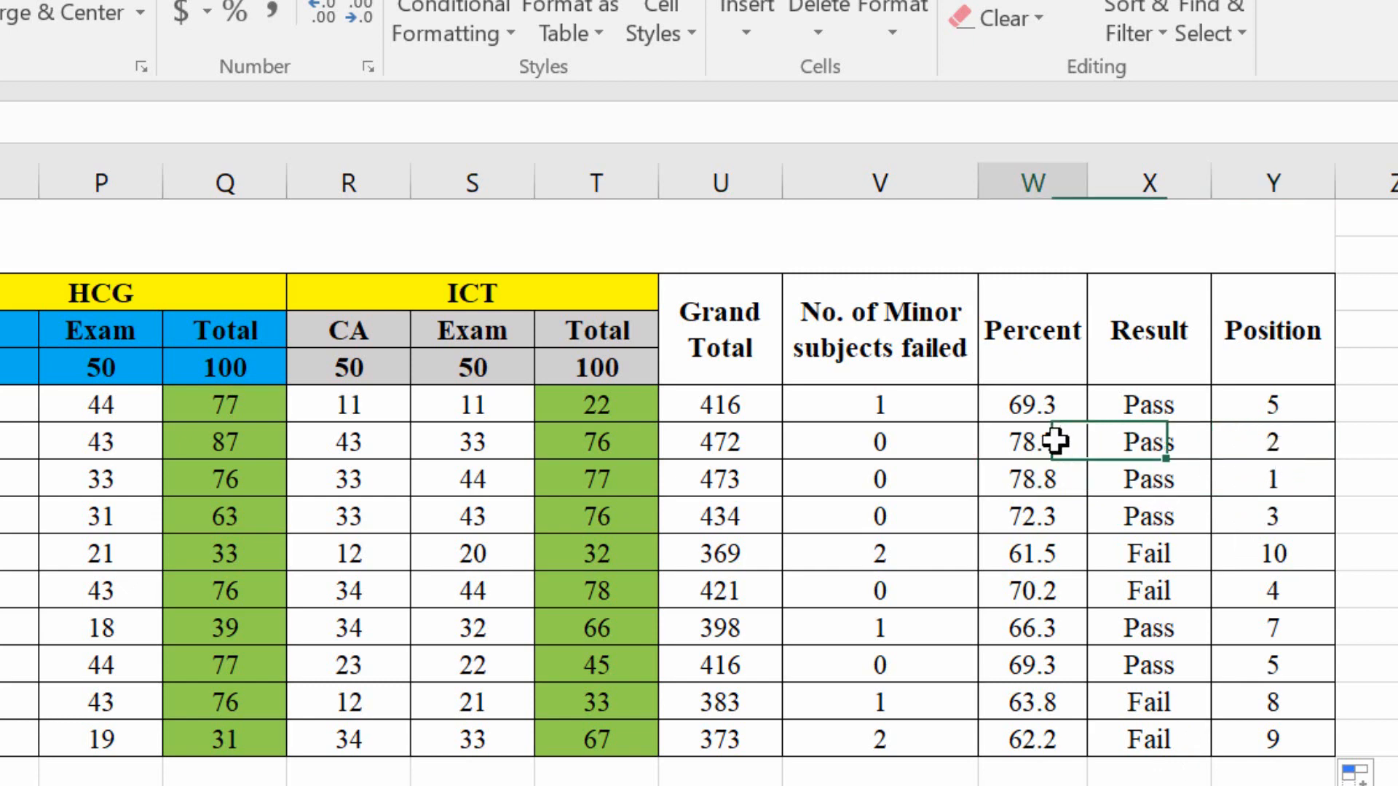
left_click(1288, 528)
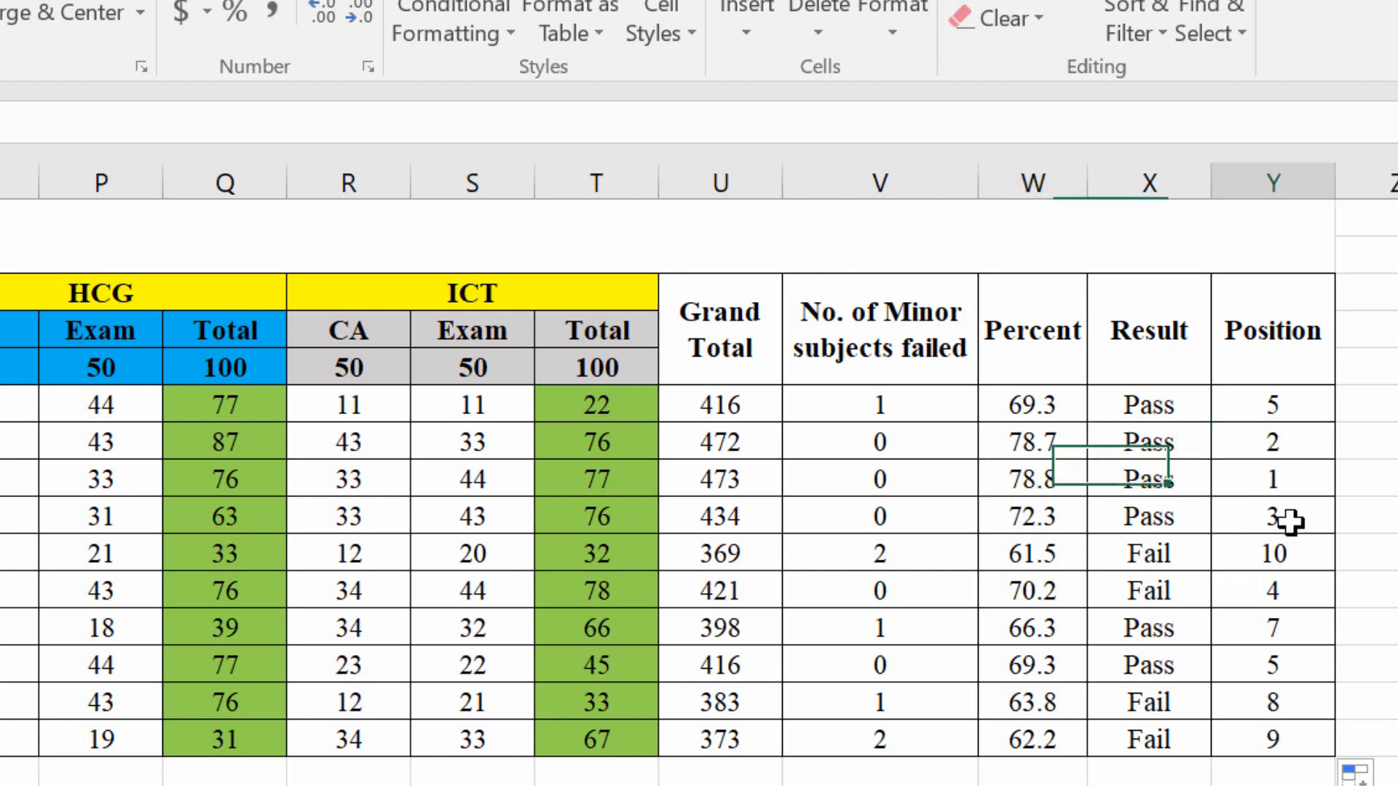
left_click(1055, 525)
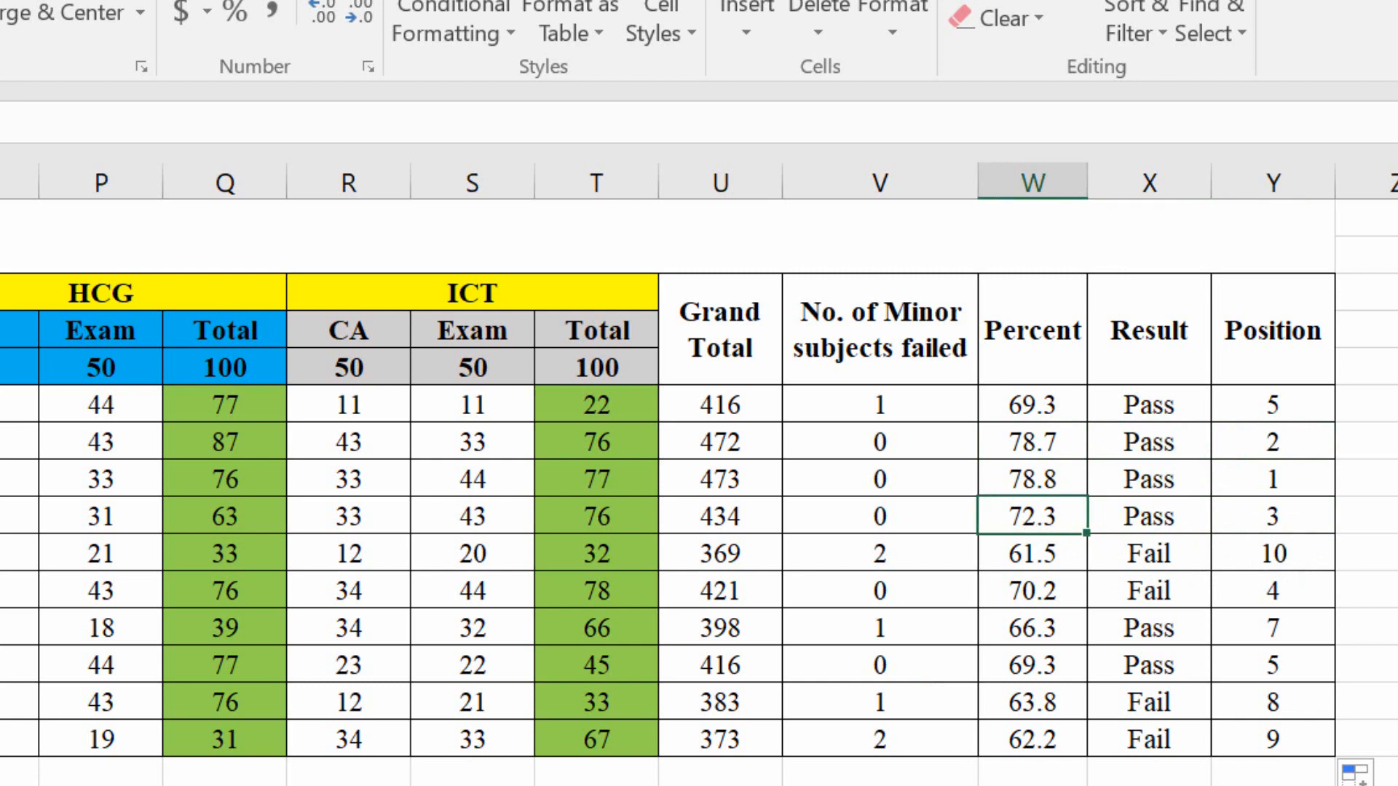